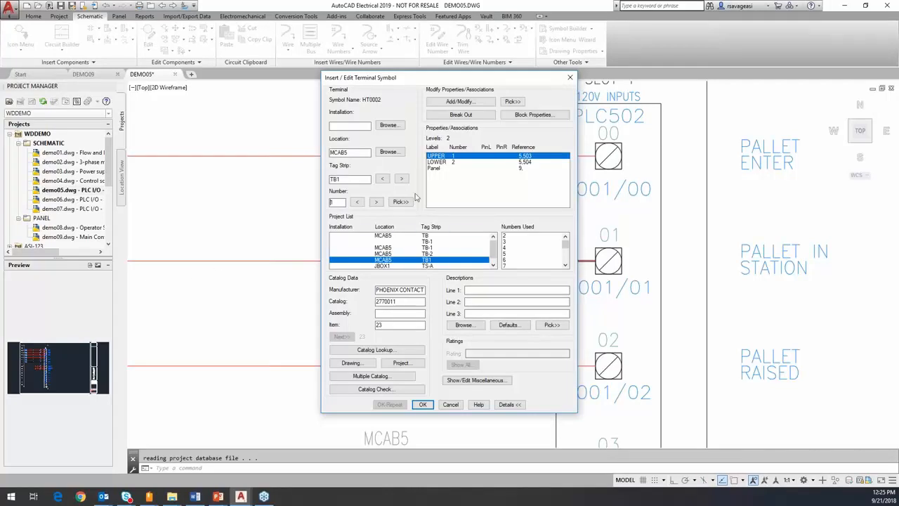
# Leave the terminal symbol's properties unchanged, save the drawing, and open terminal strip TB1 at location MCAB5 in the Terminal Strip Editor
pyautogui.click(451, 405)
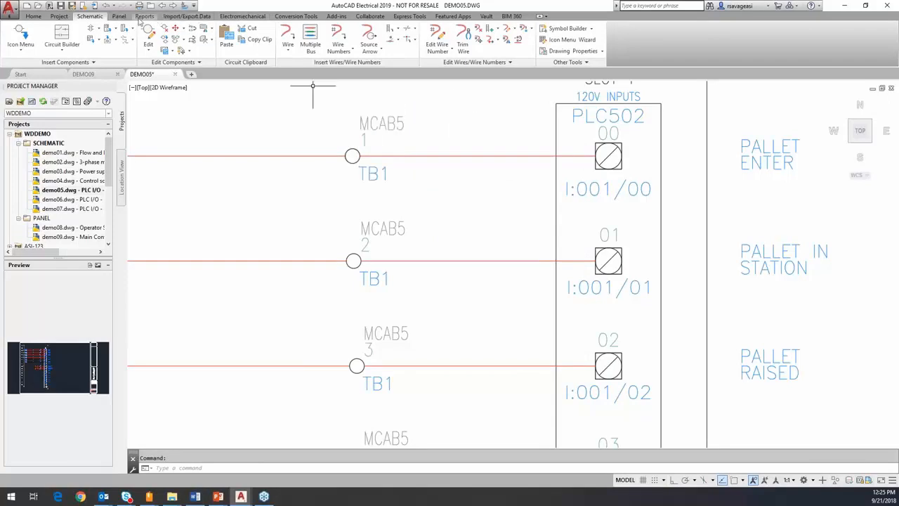
pyautogui.click(181, 16)
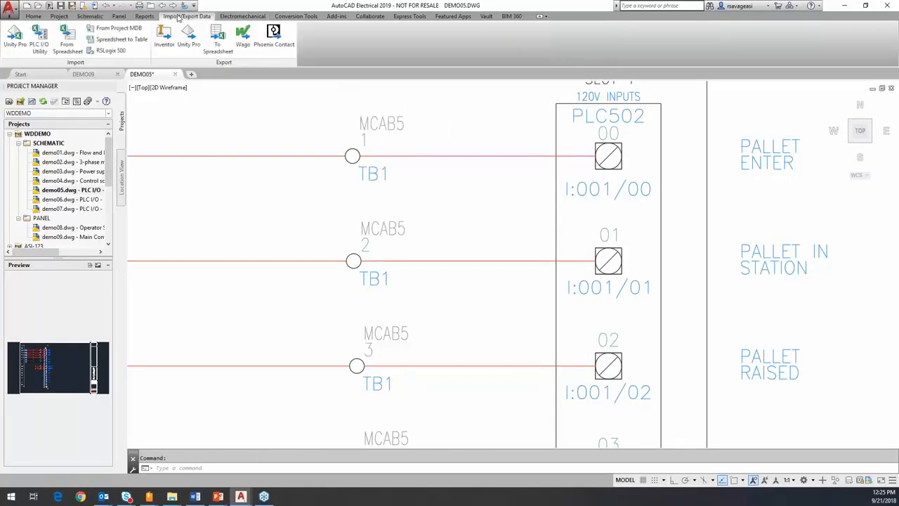
pyautogui.click(119, 16)
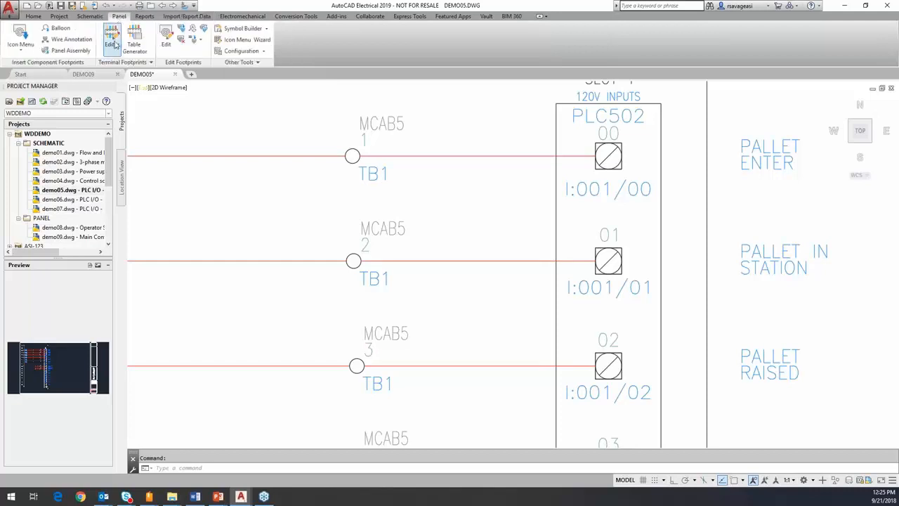
pyautogui.click(112, 39)
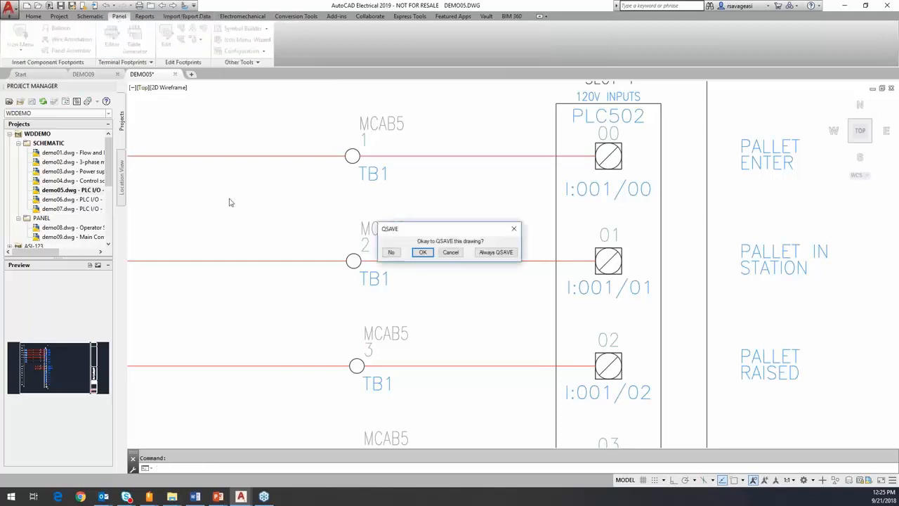
pyautogui.click(422, 252)
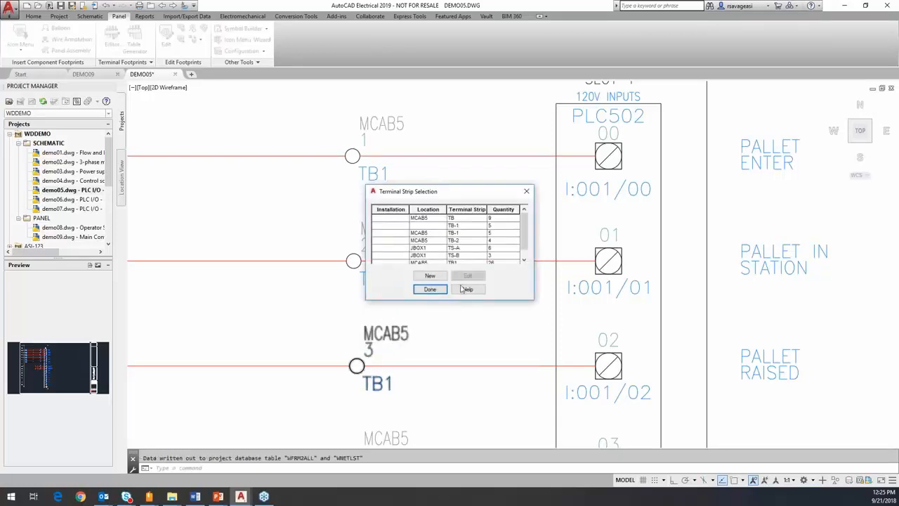
pyautogui.click(425, 218)
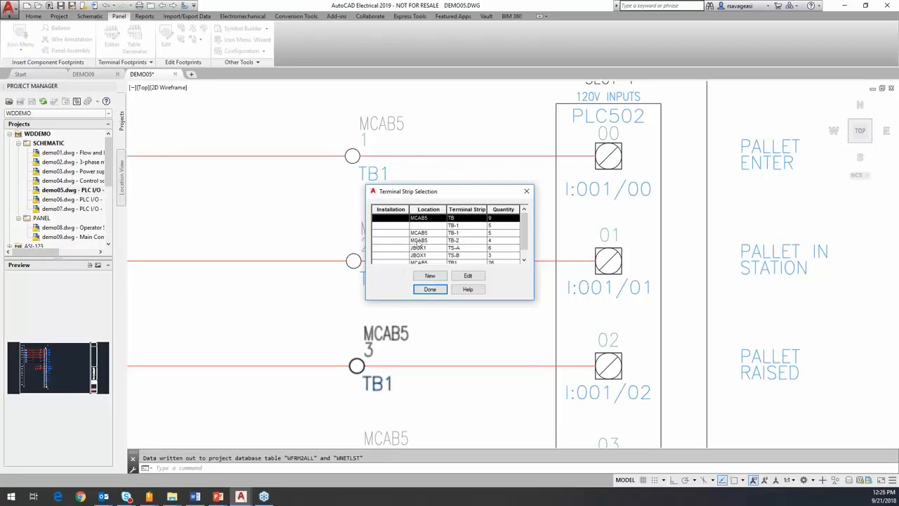
pyautogui.scroll(-1, 450, 253)
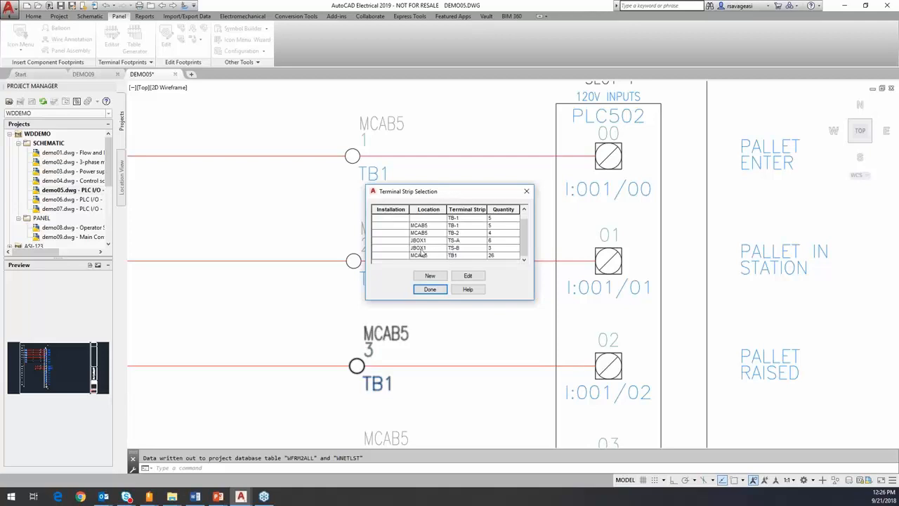
pyautogui.click(420, 256)
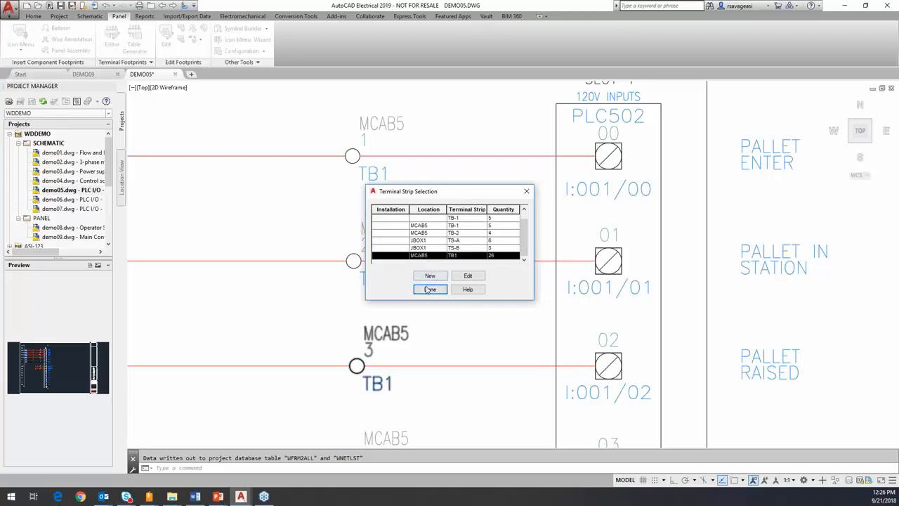
pyautogui.click(468, 278)
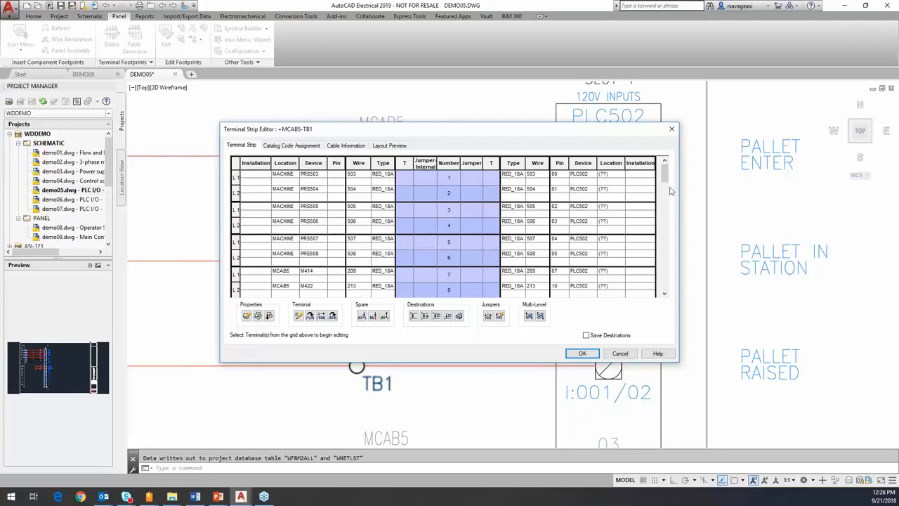
# Examine terminal strip TB1's terminal list, catalog code assignments and cable information, then leave the Terminal Strip Editor without changes
pyautogui.moveTo(666, 174); pyautogui.dragTo(677, 158)
pyautogui.click(298, 147)
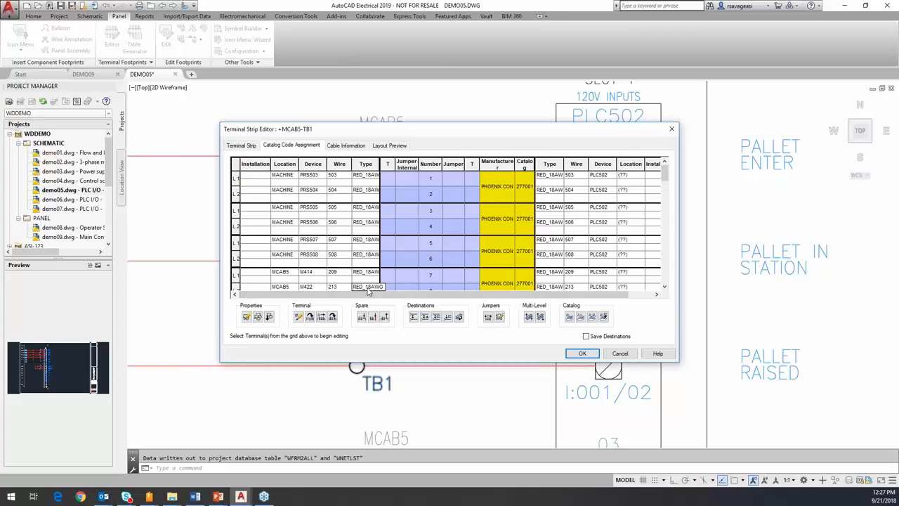
pyautogui.click(350, 147)
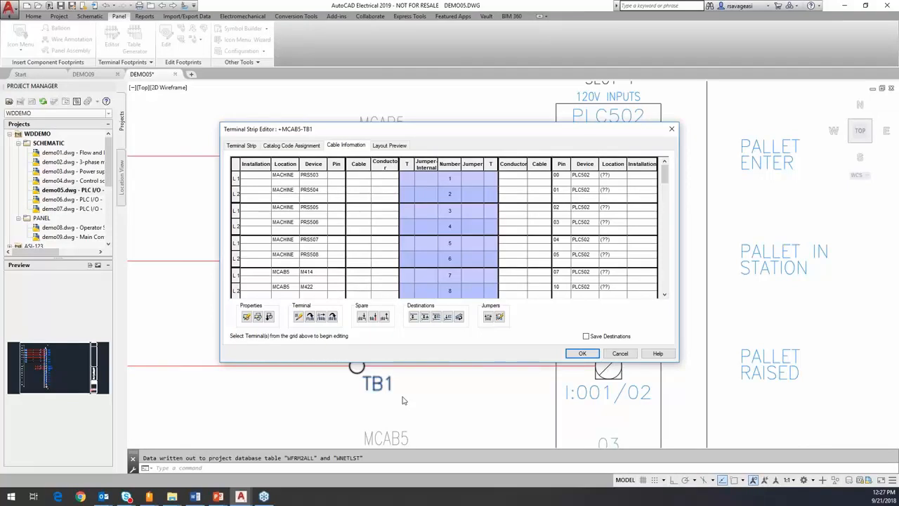
pyautogui.click(626, 354)
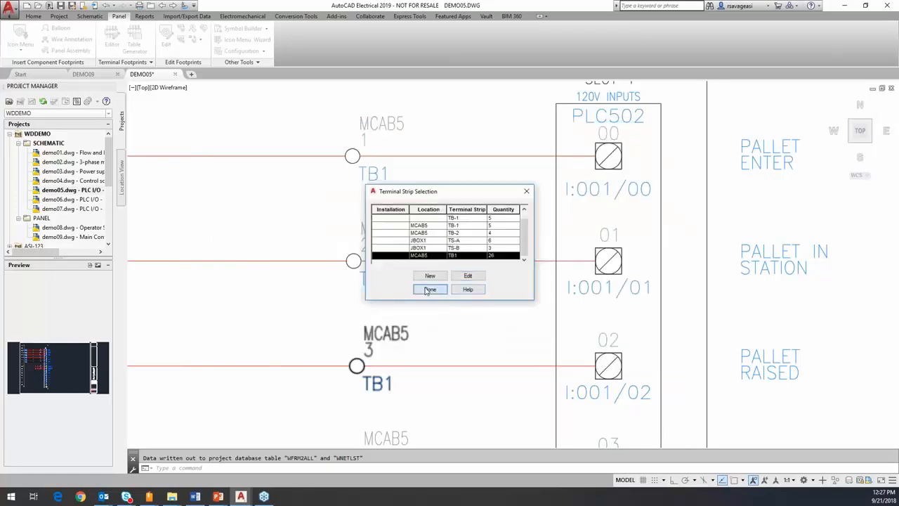
pyautogui.click(428, 291)
# Review the terminal and connector symbols available for insertion on the empty ladder rungs, without inserting one
pyautogui.scroll(-6, 597, 343)
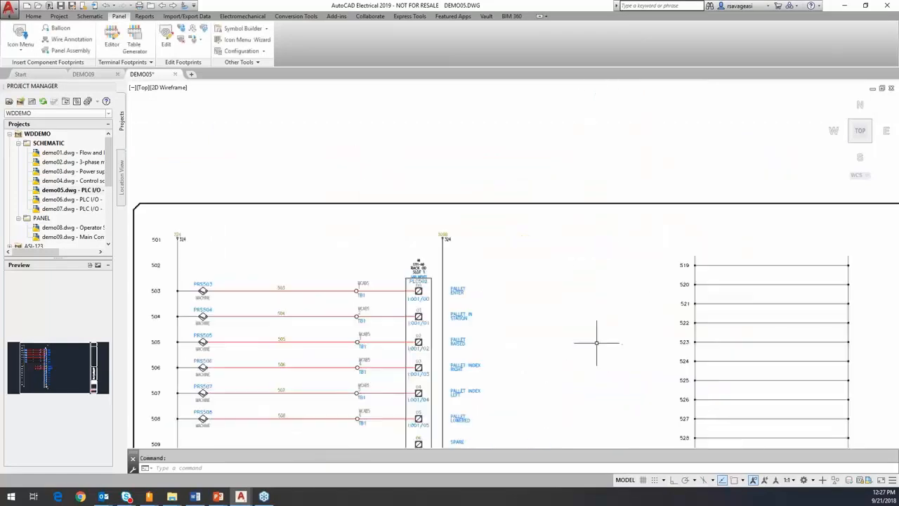
pyautogui.scroll(2, 596, 343)
pyautogui.moveTo(597, 345)
pyautogui.mouseDown(button='middle')
pyautogui.moveTo(579, 323)
pyautogui.moveTo(379, 310)
pyautogui.moveTo(249, 235)
pyautogui.moveTo(181, 255)
pyautogui.mouseUp(button='middle')
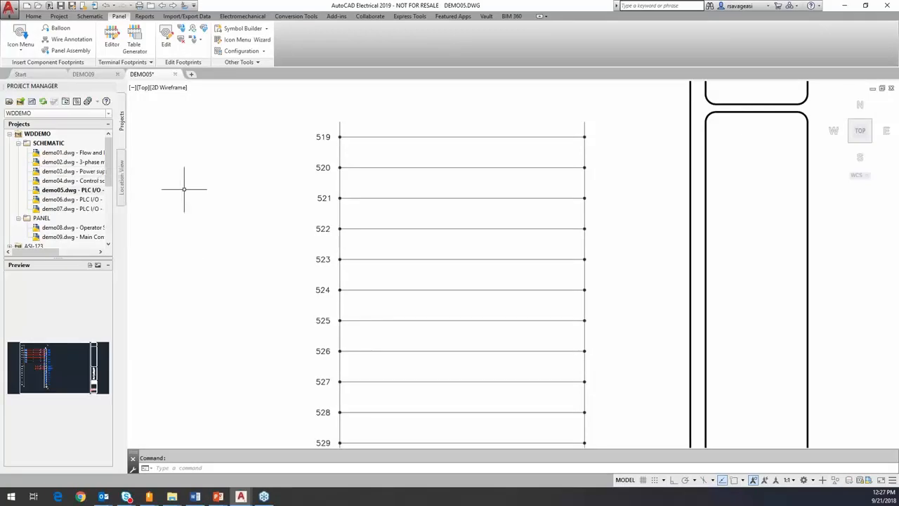
pyautogui.click(90, 15)
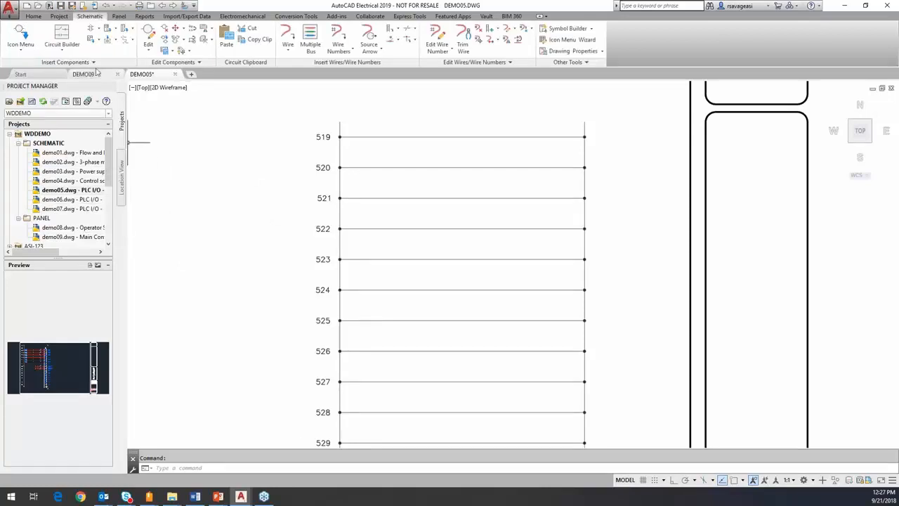
pyautogui.click(19, 38)
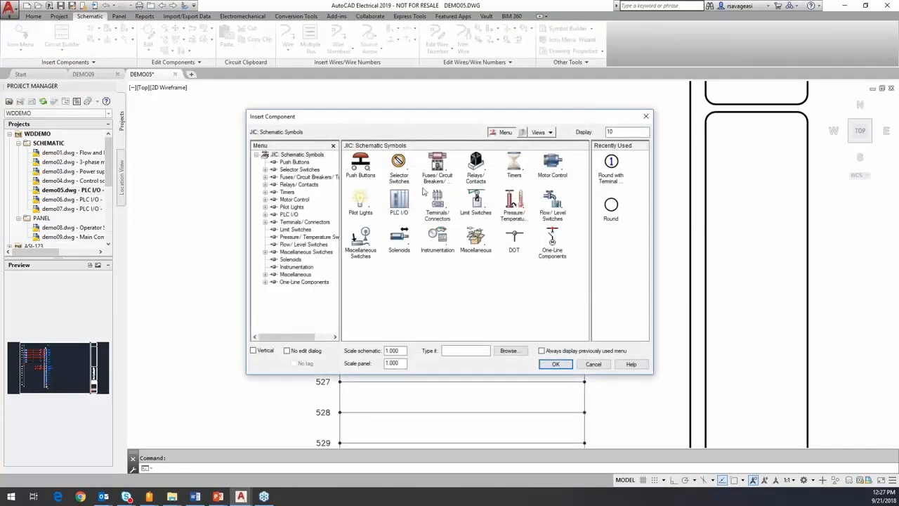
pyautogui.click(436, 202)
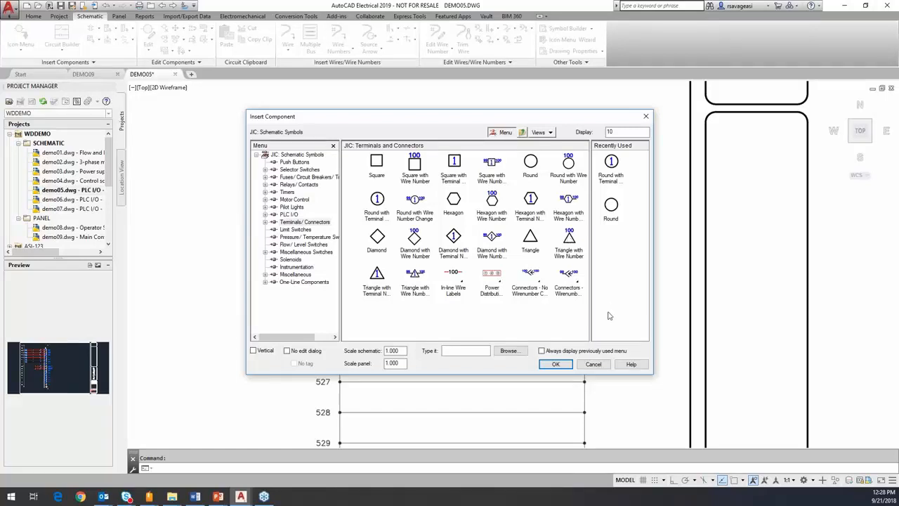
pyautogui.click(594, 364)
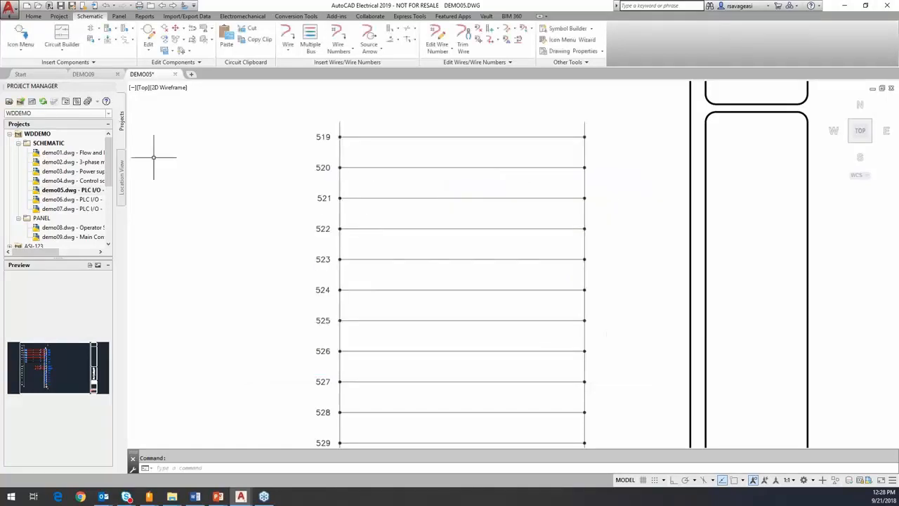
# Insert multiple Round with Wire Number terminals with a fence across rungs 519 to 522, keeping the one on rung 519
pyautogui.click(91, 30)
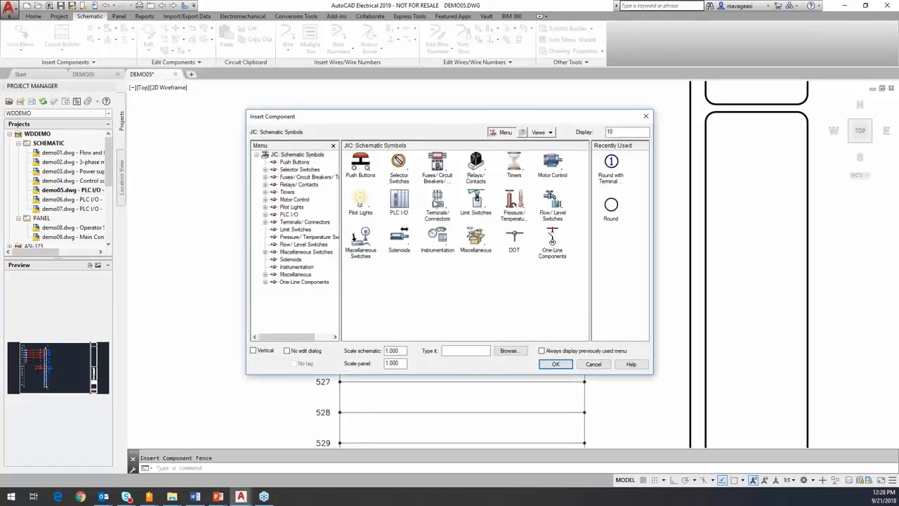
pyautogui.click(436, 202)
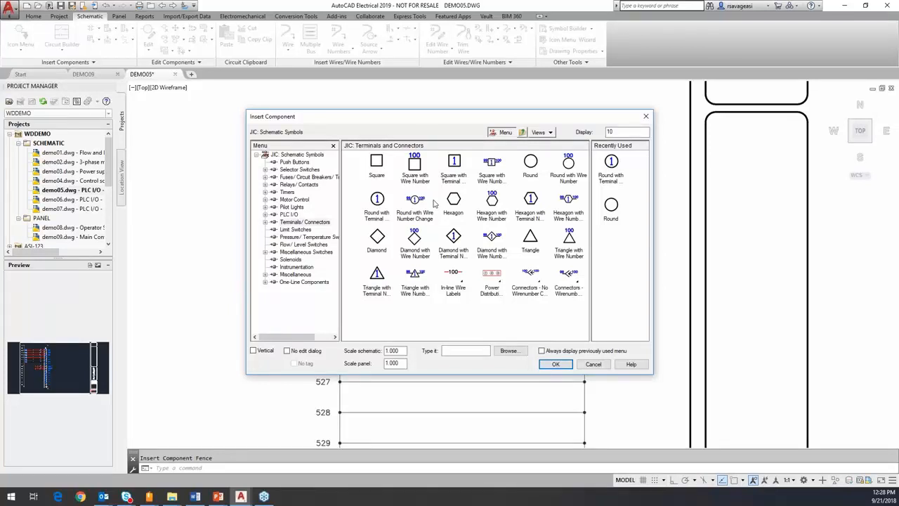
pyautogui.click(569, 168)
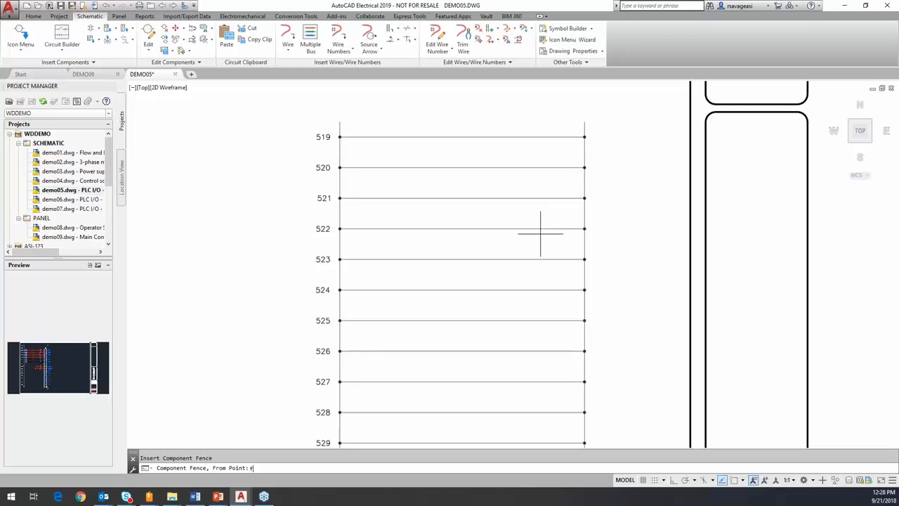
pyautogui.press('Return')
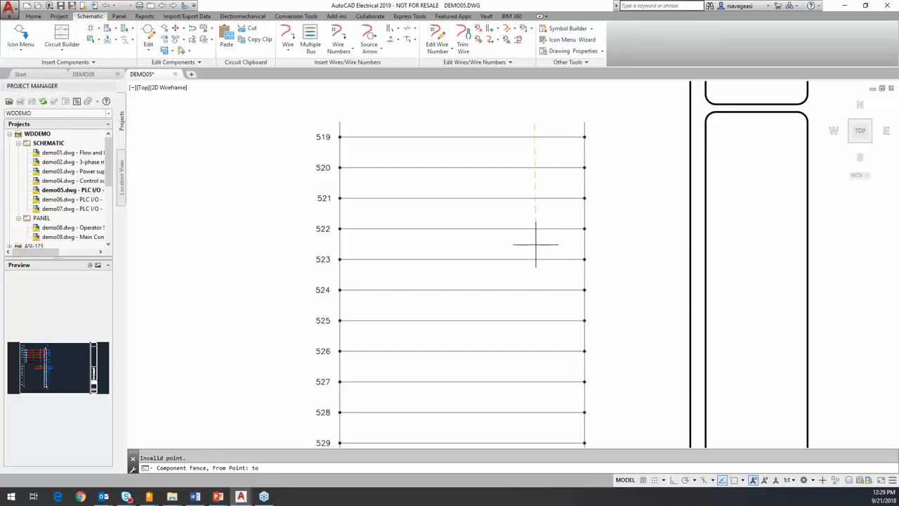
pyautogui.click(536, 244)
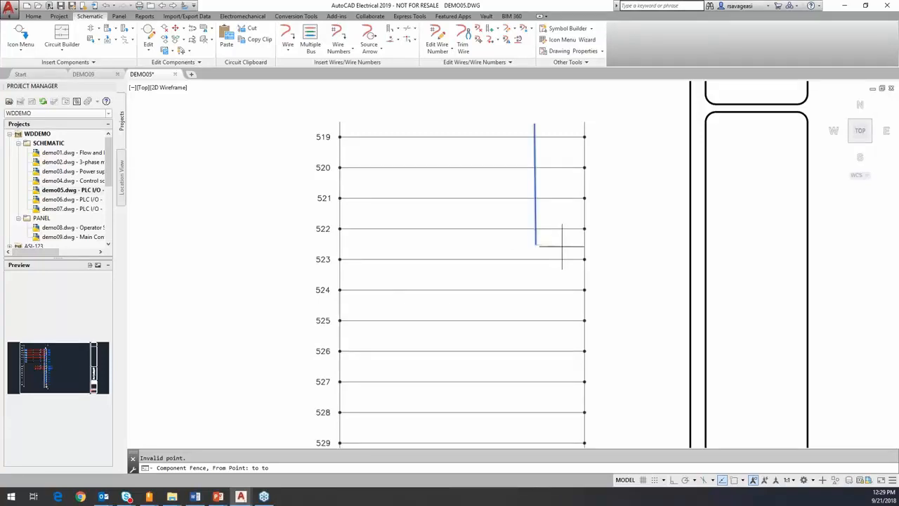
pyautogui.press('Return')
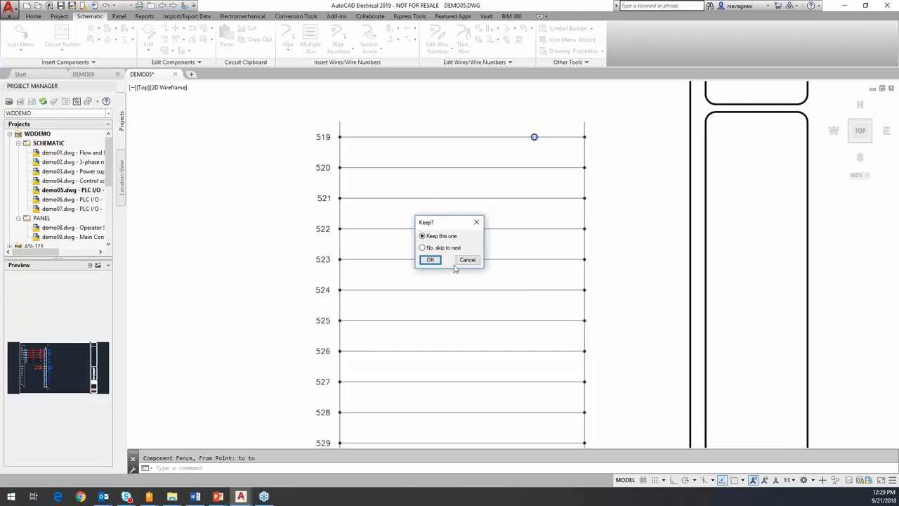
pyautogui.click(430, 260)
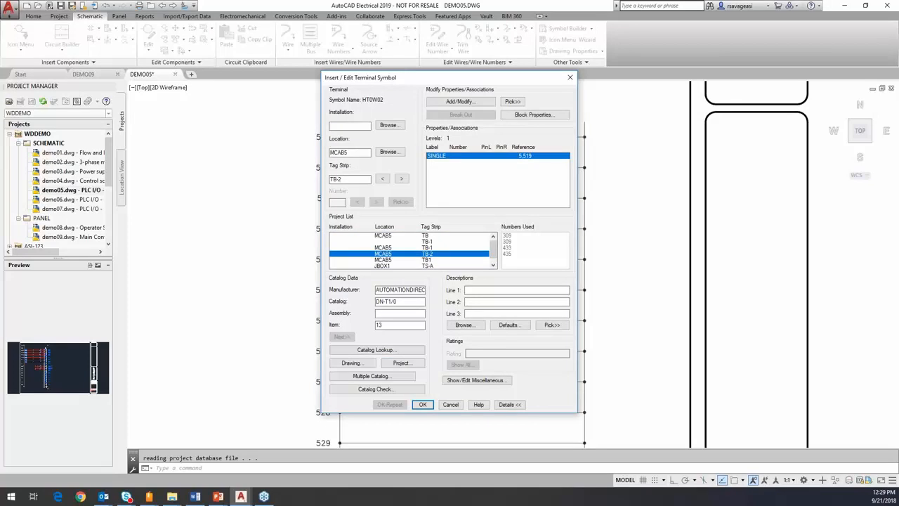
# Set the rung 519 terminal's location to MACHINE and its tag strip to ML-2
pyautogui.click(386, 156)
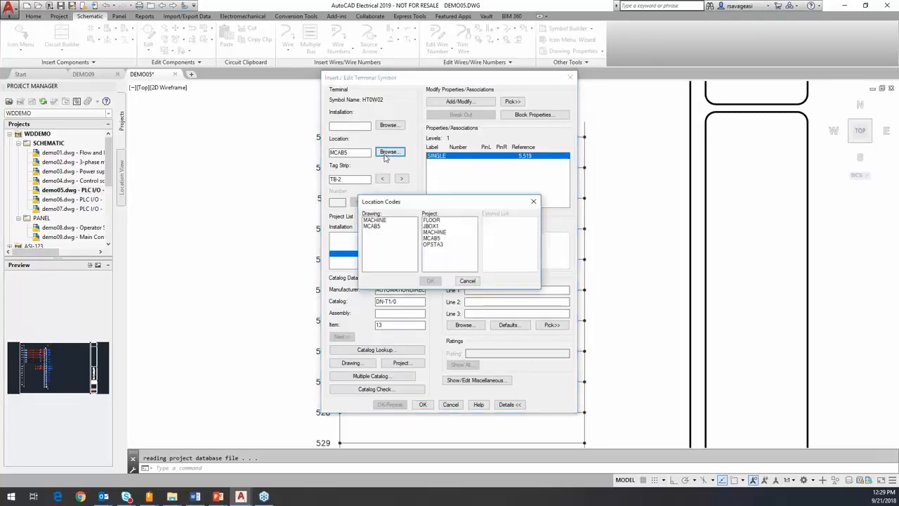
pyautogui.click(374, 221)
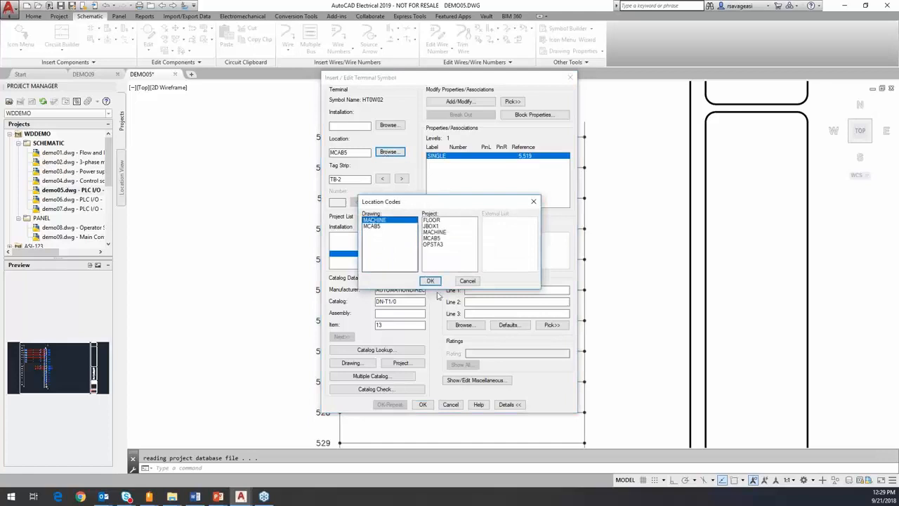
pyautogui.click(432, 281)
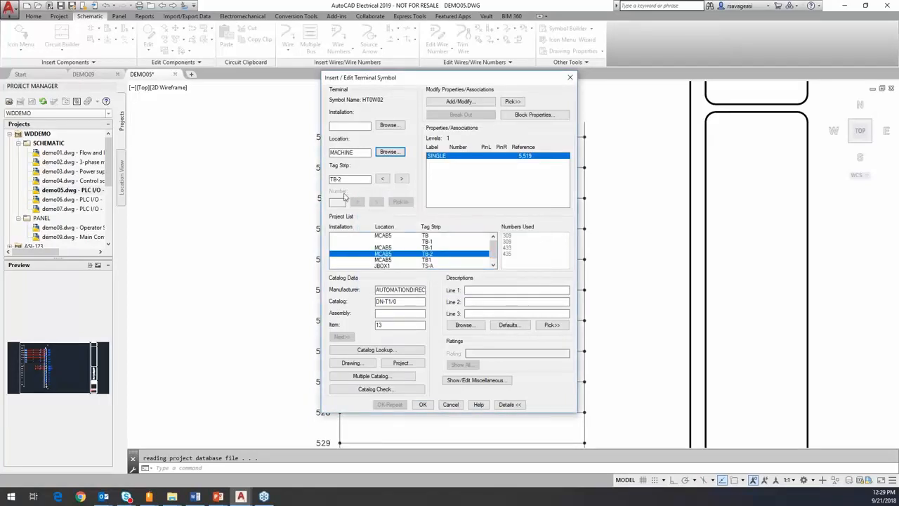
pyautogui.doubleClick(342, 180)
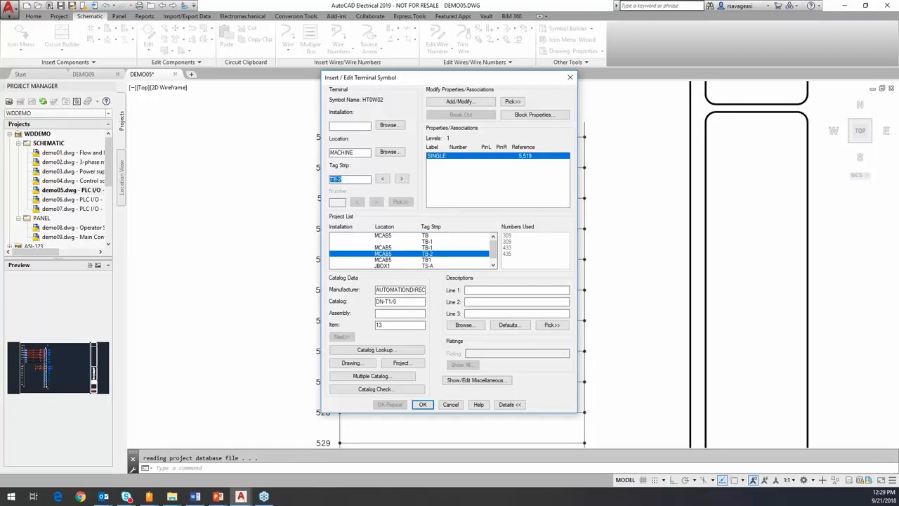
pyautogui.write('ML')
pyautogui.doubleClick(332, 179)
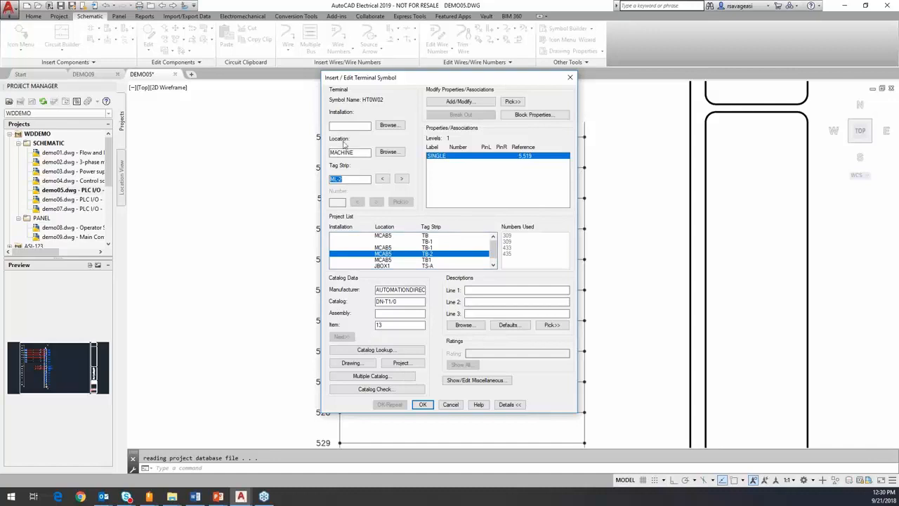
# Search the terminal catalog for AUTOMATIONDIRECT only, removing the FEED-THROUGH 140AMPS terms from the search
pyautogui.click(366, 351)
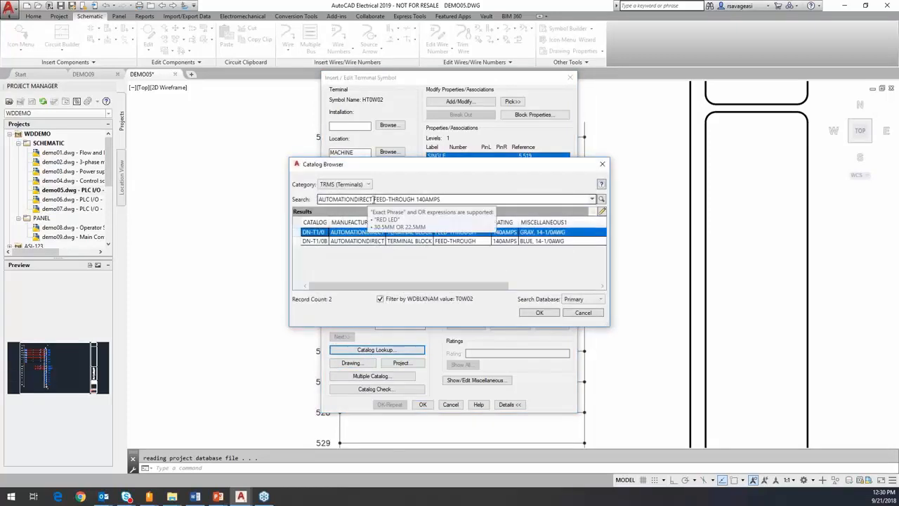
pyautogui.click(373, 199)
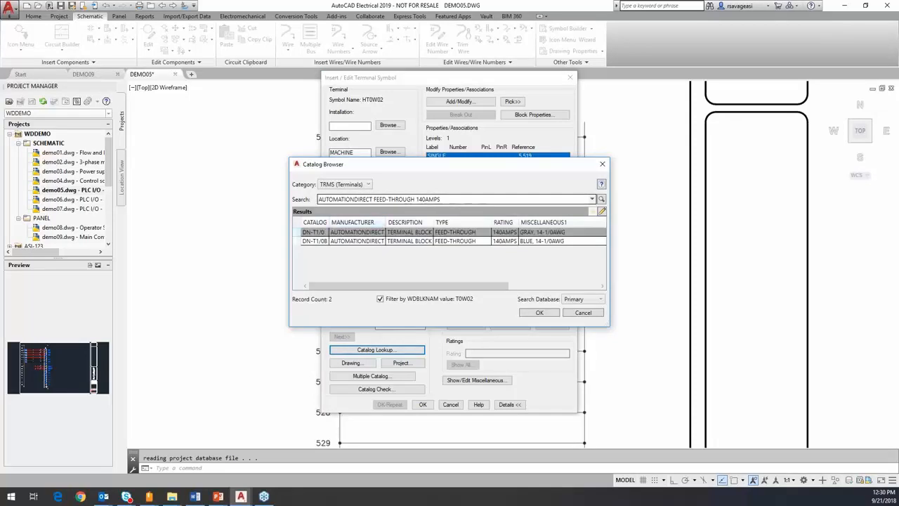
pyautogui.press('Delete')
pyautogui.press('Delete')
pyautogui.press('Delete')
pyautogui.press('Delete')
pyautogui.press('Delete')
pyautogui.press('Delete')
pyautogui.press('Delete')
pyautogui.press('Delete')
pyautogui.press('Delete')
pyautogui.press('Delete')
pyautogui.press('Delete')
pyautogui.press('Delete')
pyautogui.press('Delete')
pyautogui.press('Delete')
pyautogui.press('Delete')
pyautogui.press('Delete')
pyautogui.press('Delete')
pyautogui.press('Delete')
pyautogui.press('Delete')
pyautogui.press('Delete')
pyautogui.click(361, 219)
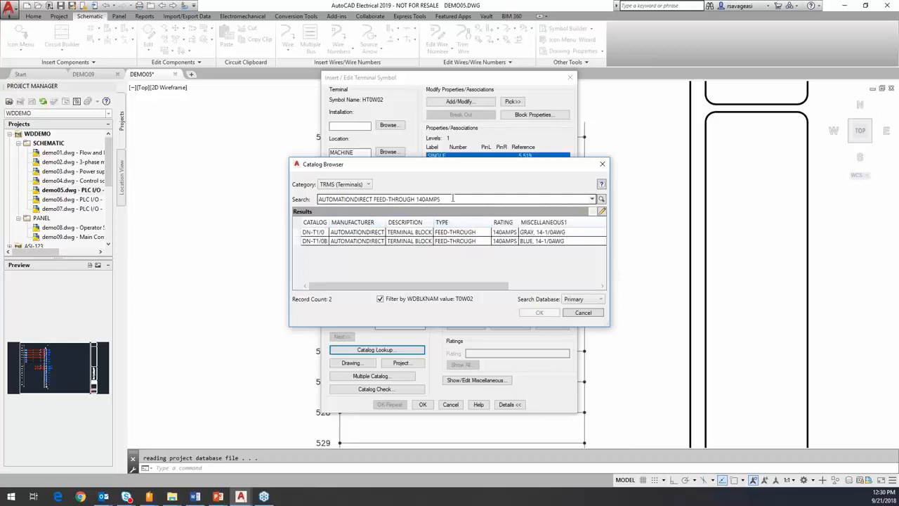
pyautogui.moveTo(441, 199); pyautogui.dragTo(378, 199)
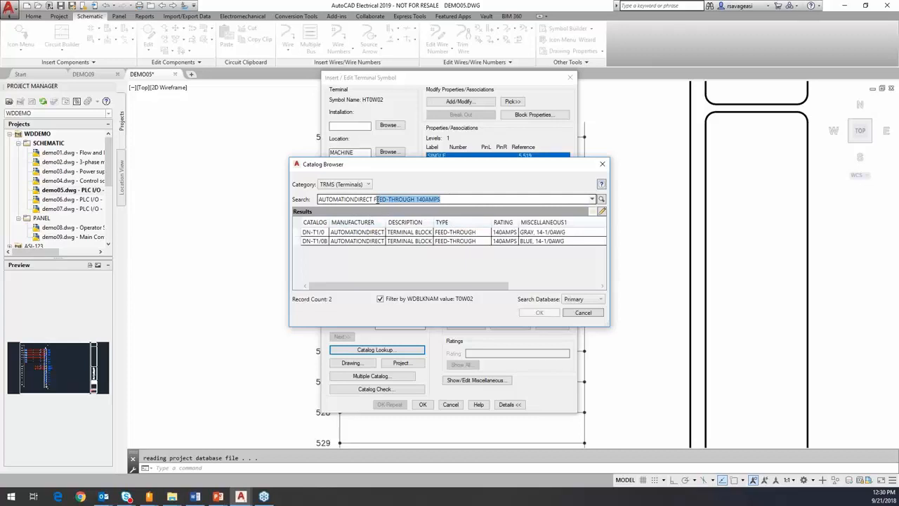
pyautogui.click(375, 199)
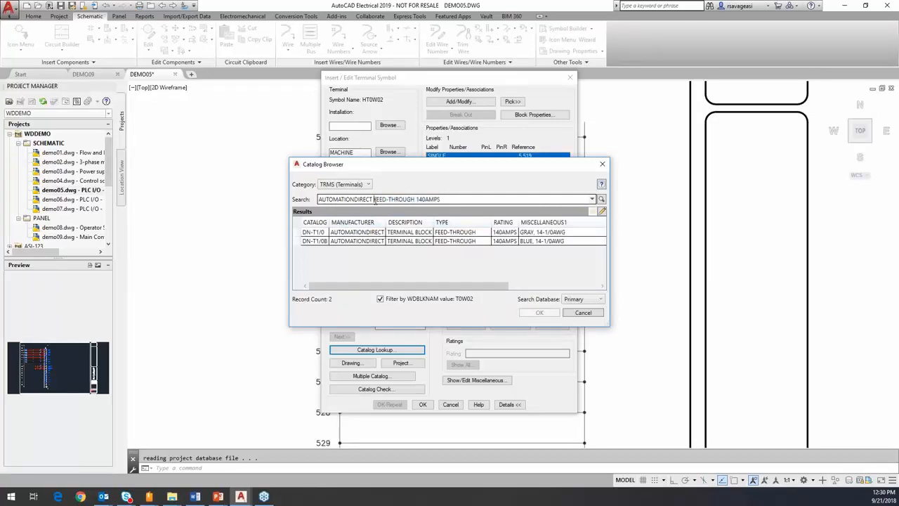
pyautogui.press('Delete')
pyautogui.press('Delete')
pyautogui.press('Delete')
pyautogui.press('Delete')
pyautogui.press('Delete')
pyautogui.press('Delete')
pyautogui.press('Delete')
pyautogui.press('Delete')
pyautogui.press('Delete')
pyautogui.press('Delete')
pyautogui.press('Delete')
pyautogui.press('Delete')
pyautogui.press('Delete')
pyautogui.press('Delete')
pyautogui.press('Delete')
pyautogui.press('Delete')
pyautogui.press('Delete')
pyautogui.press('Delete')
pyautogui.press('Delete')
pyautogui.press('Delete')
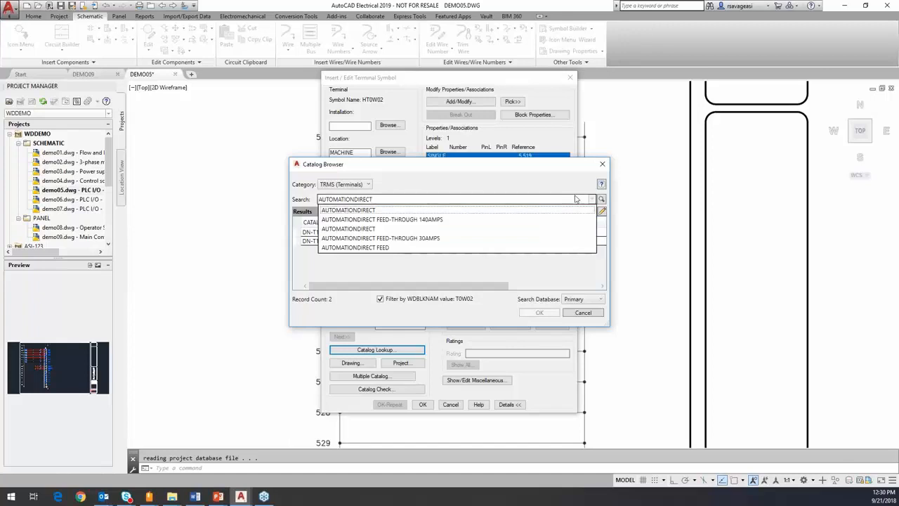
pyautogui.click(401, 211)
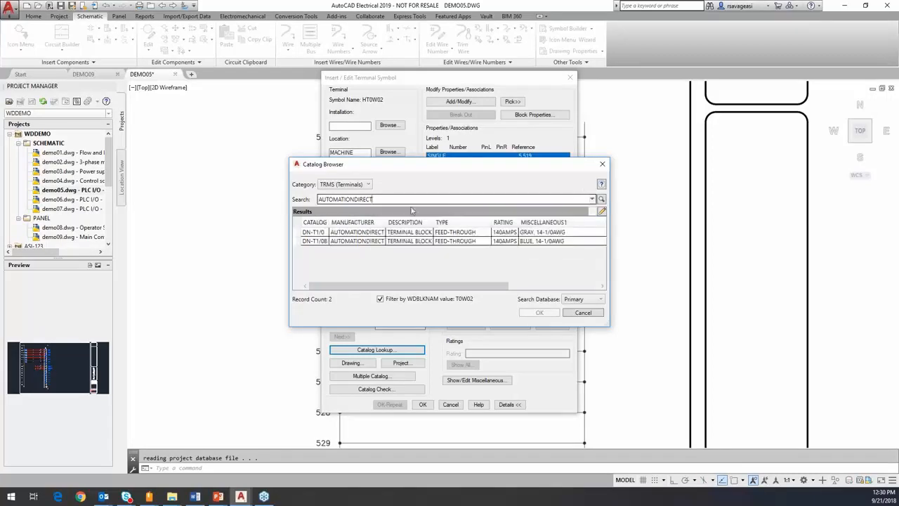
pyautogui.click(602, 199)
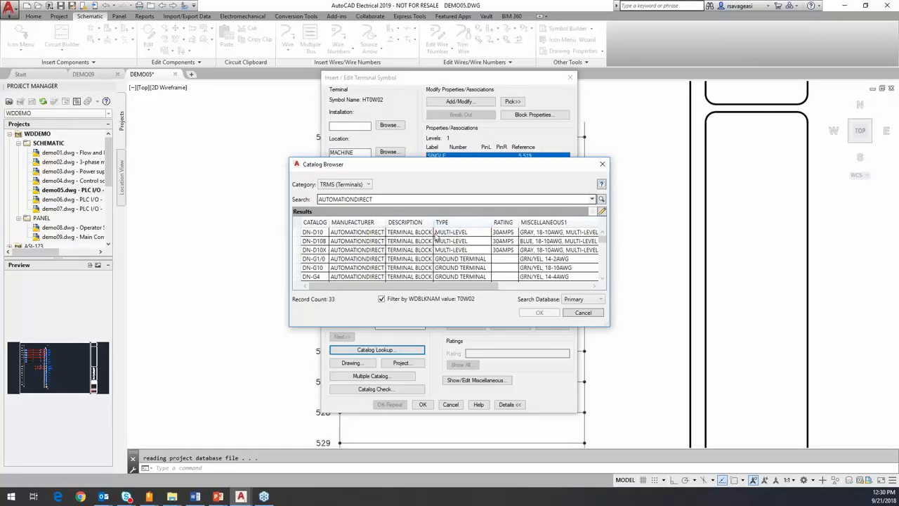
# Assign the multi-level catalog part DN-D10 to the rung 519 terminal and give it the next item number, 49
pyautogui.click(320, 234)
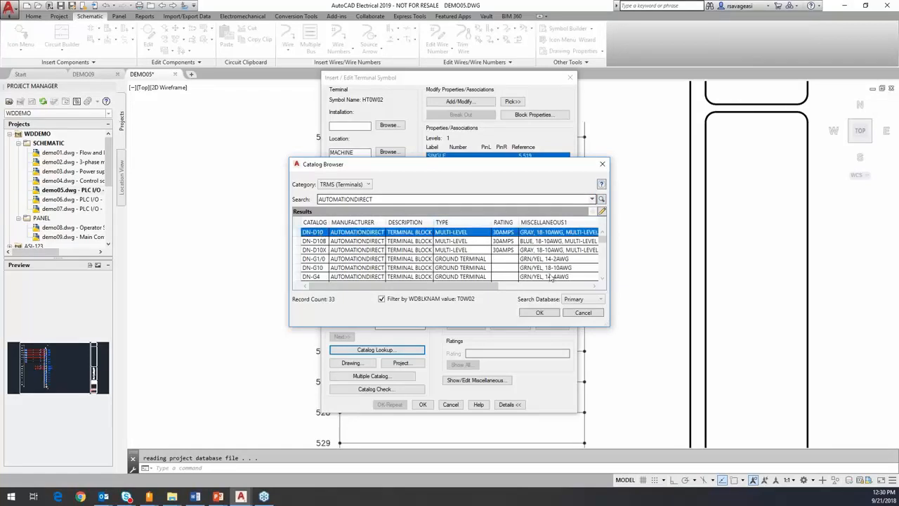
pyautogui.click(533, 313)
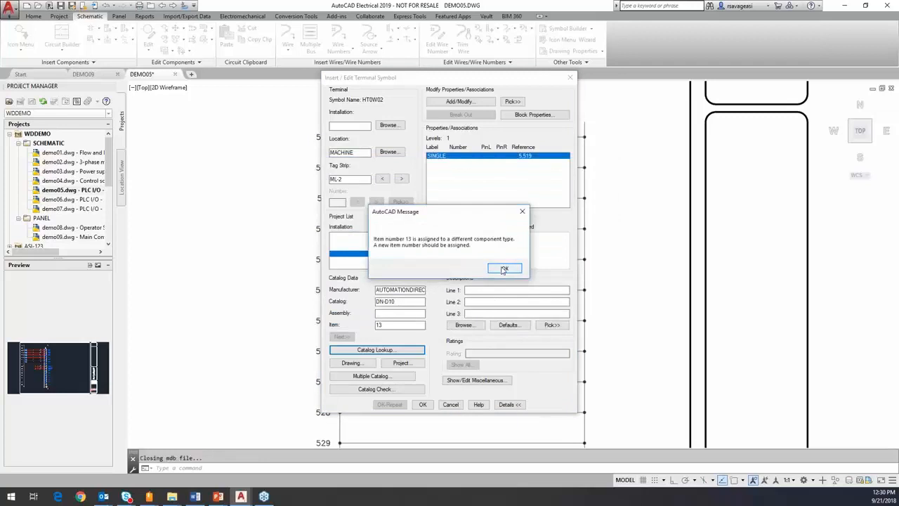
pyautogui.click(504, 268)
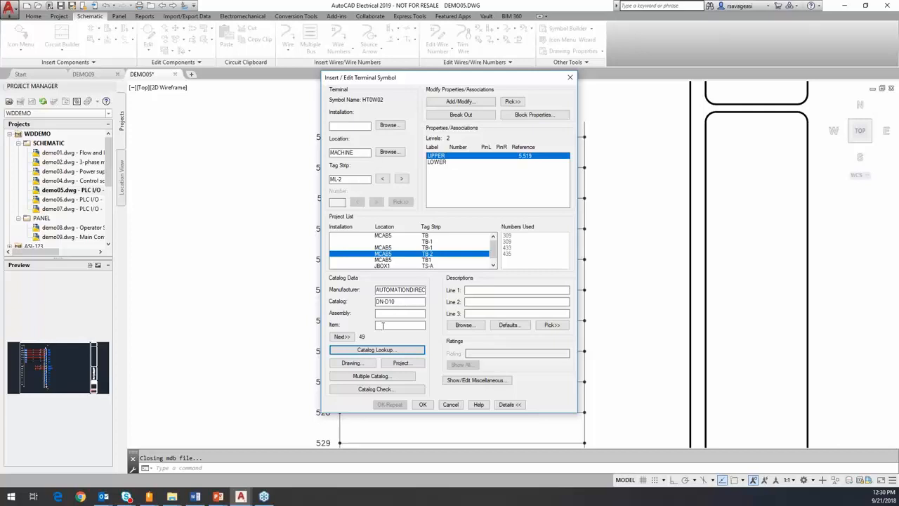
pyautogui.click(383, 326)
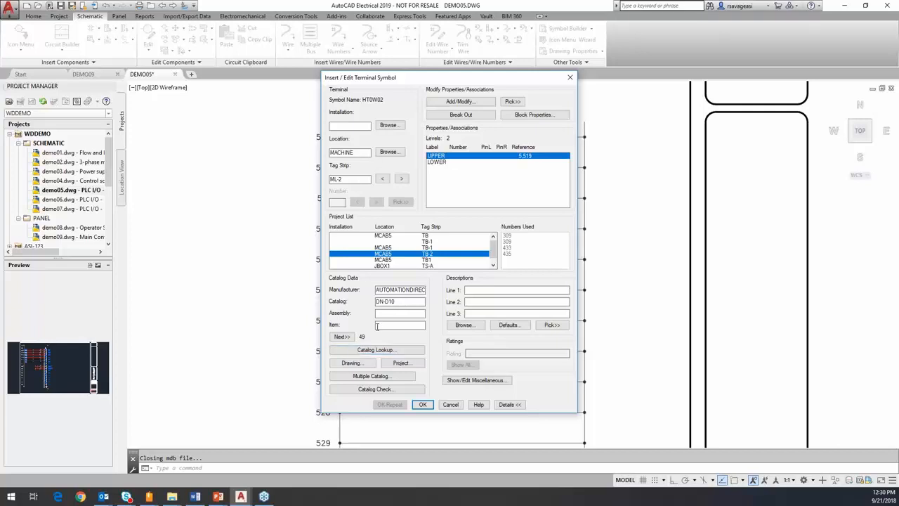
pyautogui.click(342, 336)
# Examine the terminal's level associations and the project's terminal strips, including the unnamed strip, without associating anything
pyautogui.click(460, 101)
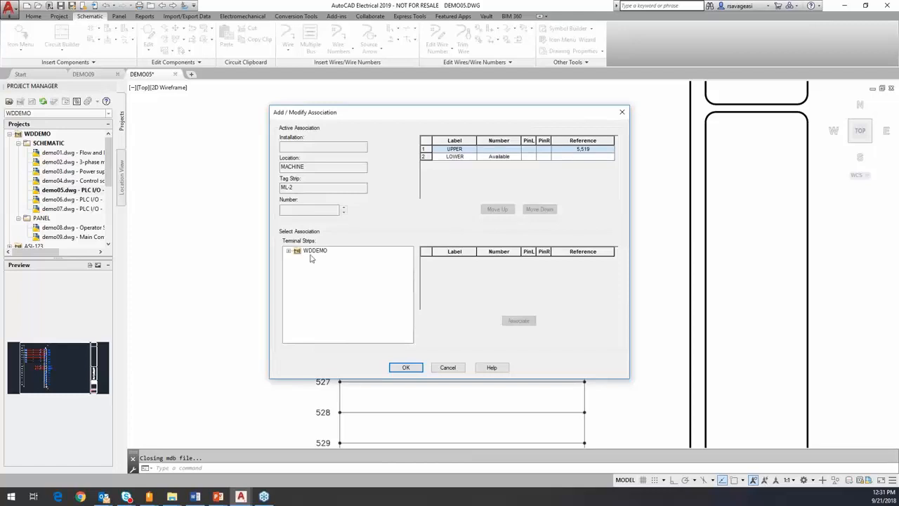
pyautogui.click(289, 251)
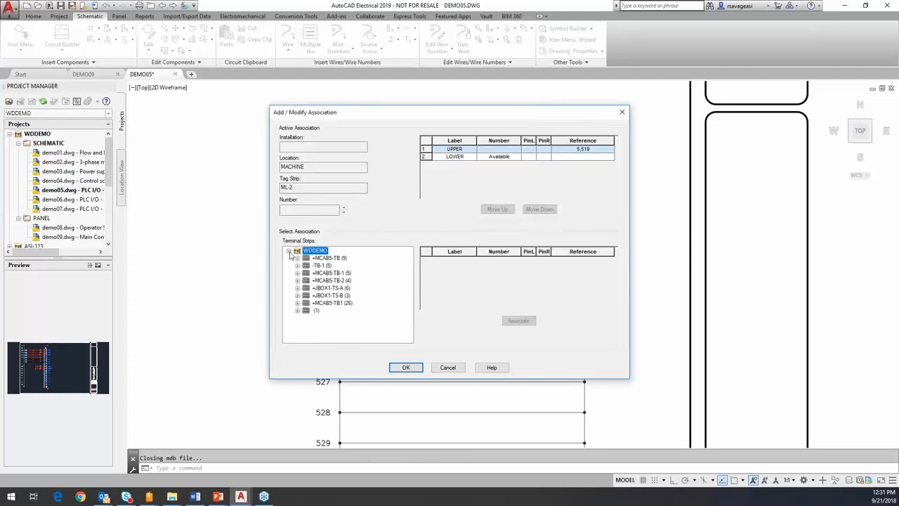
pyautogui.click(297, 311)
pyautogui.click(328, 318)
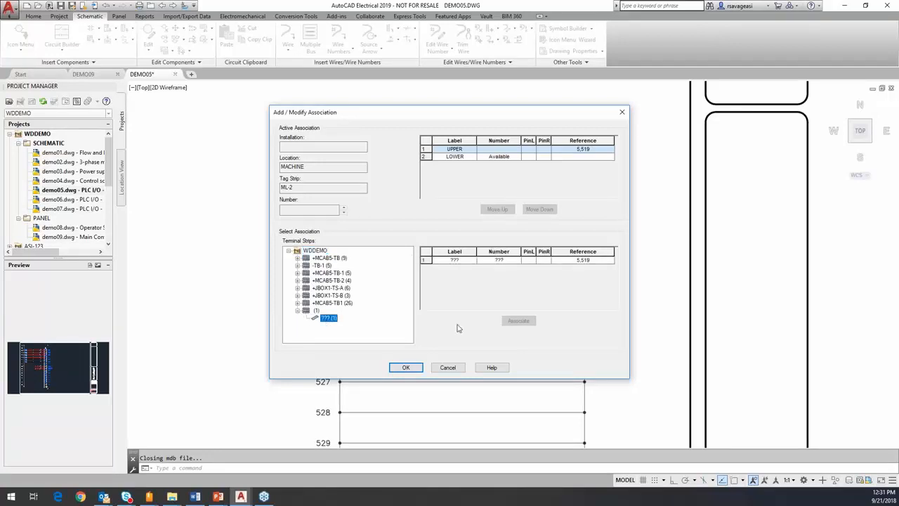
pyautogui.click(448, 368)
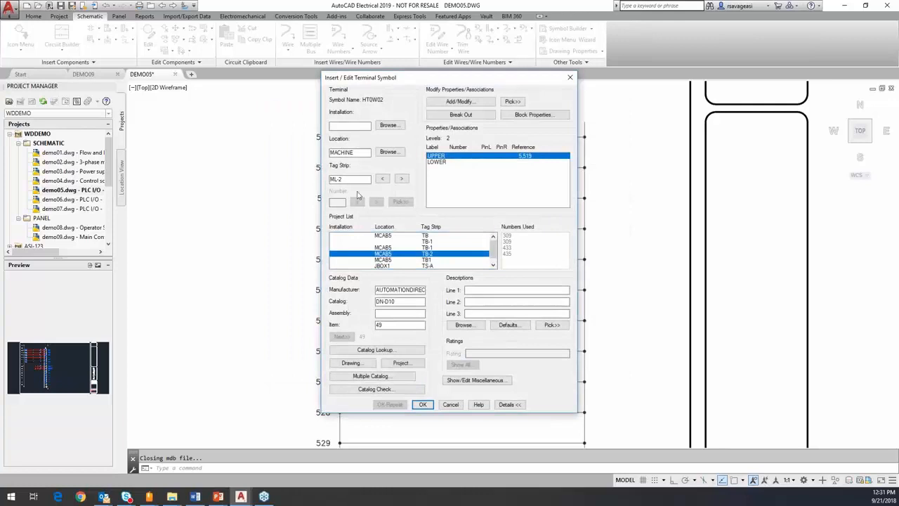
# Try clearing the terminal's tag strip and setting its location to MCAB5, then abandon the terminal insertion
pyautogui.moveTo(355, 179); pyautogui.dragTo(315, 178)
pyautogui.press('BackSpace')
pyautogui.click(389, 152)
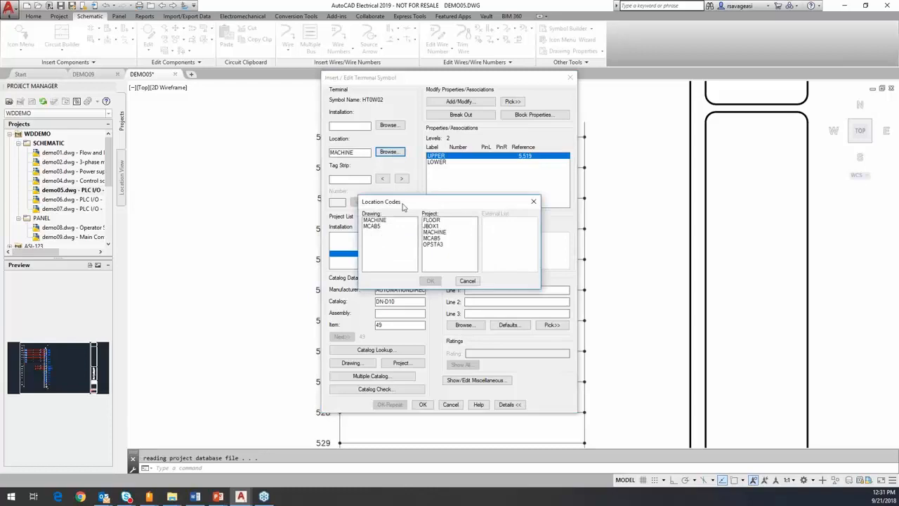
pyautogui.click(373, 226)
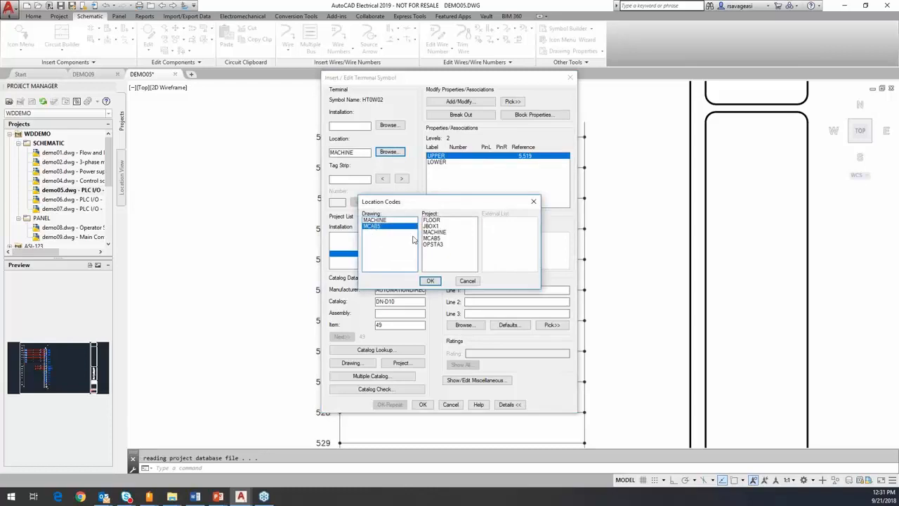
pyautogui.click(430, 280)
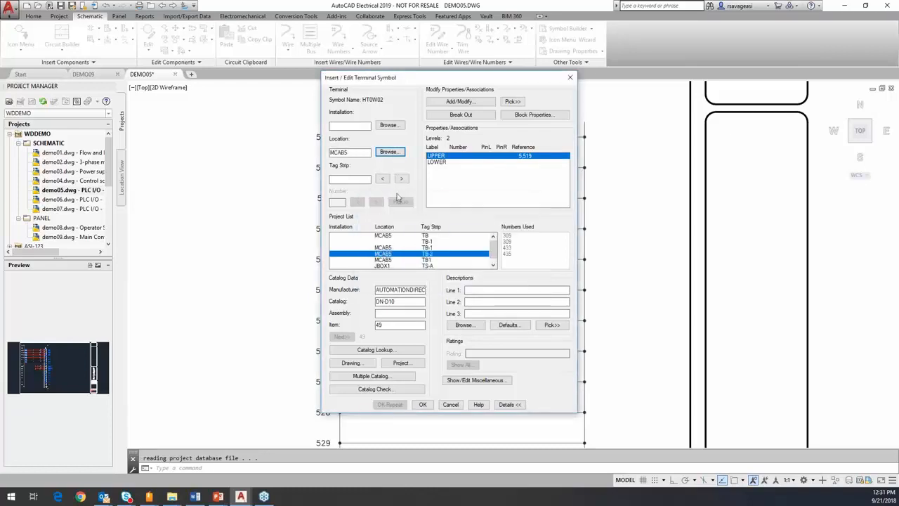
pyautogui.click(450, 405)
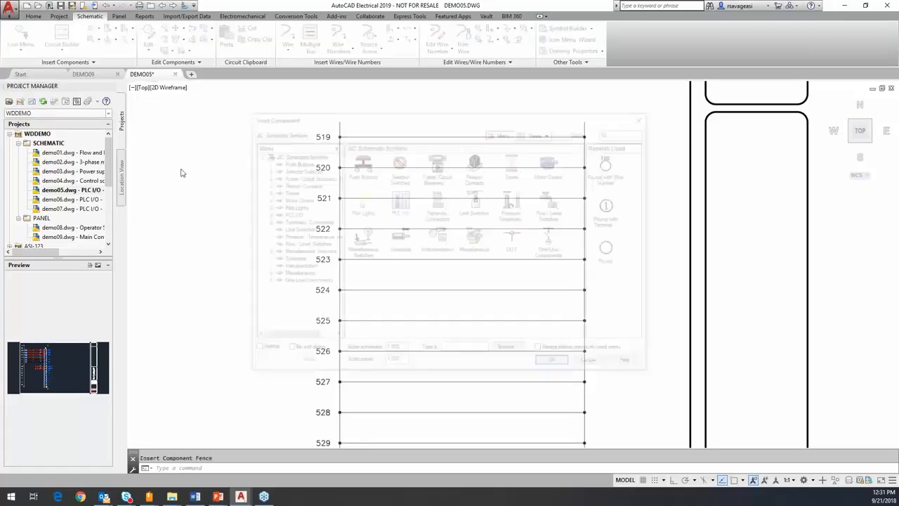
# Insert multiple Round with Terminal Number symbols with a fence across rungs 519 to 523, keeping the one on rung 519
pyautogui.click(437, 206)
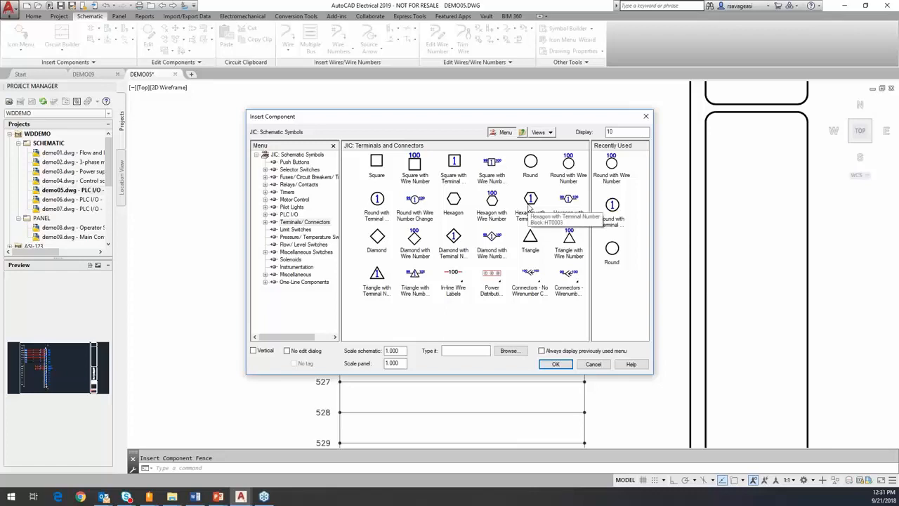
pyautogui.click(376, 202)
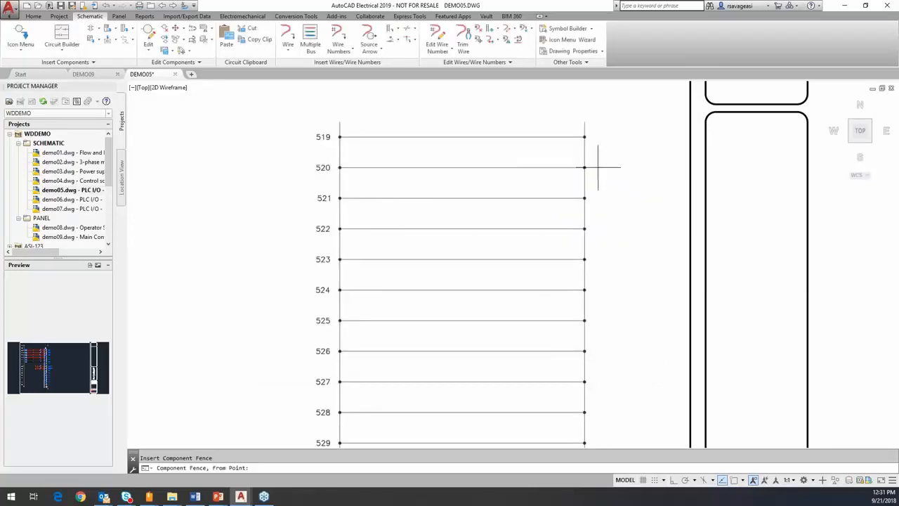
pyautogui.click(539, 123)
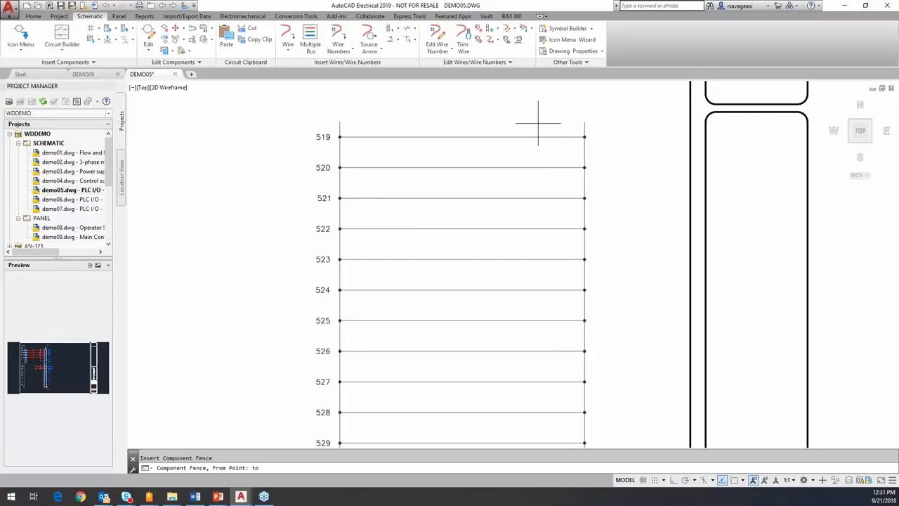
pyautogui.click(540, 278)
pyautogui.press('Return')
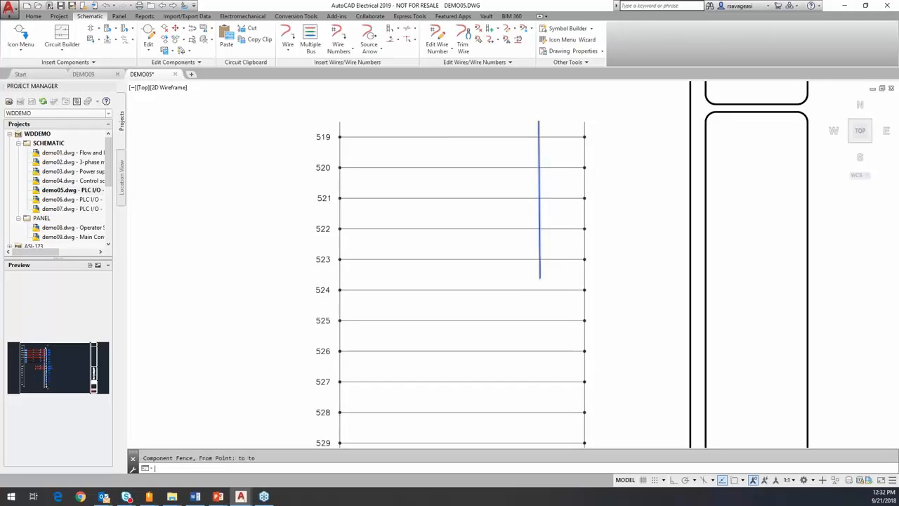
pyautogui.click(432, 260)
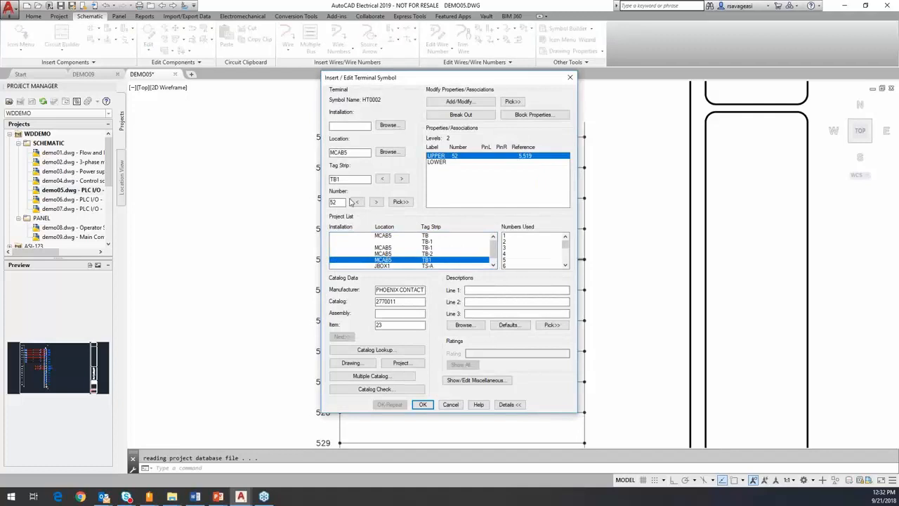
# Set the rung 519 terminal's tag strip to TB2 and its number to 1L
pyautogui.click(403, 179)
pyautogui.doubleClick(335, 202)
pyautogui.moveTo(333, 201); pyautogui.dragTo(305, 201)
pyautogui.write('1L')
pyautogui.click(392, 325)
pyautogui.click(423, 405)
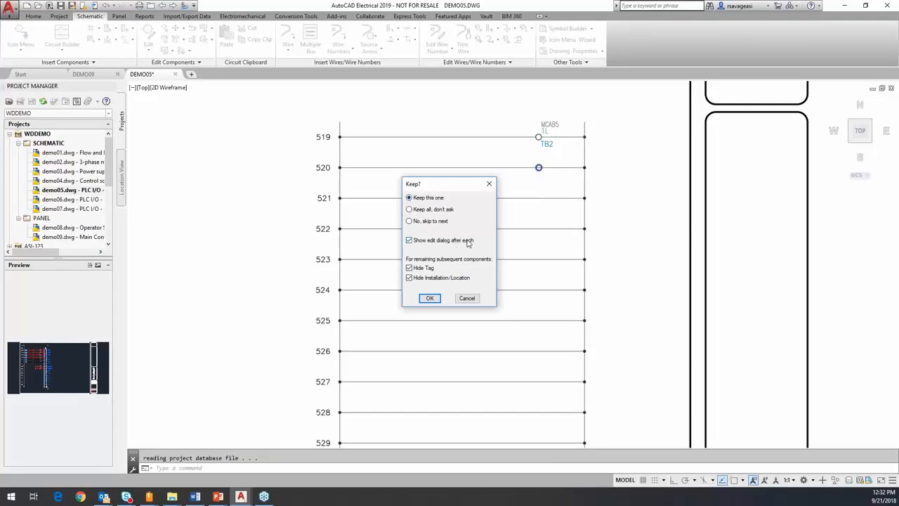
# Keep the rung 520 terminal, with tag and installation/location left unhidden for the remaining terminals
pyautogui.click(410, 268)
pyautogui.click(410, 277)
pyautogui.click(429, 298)
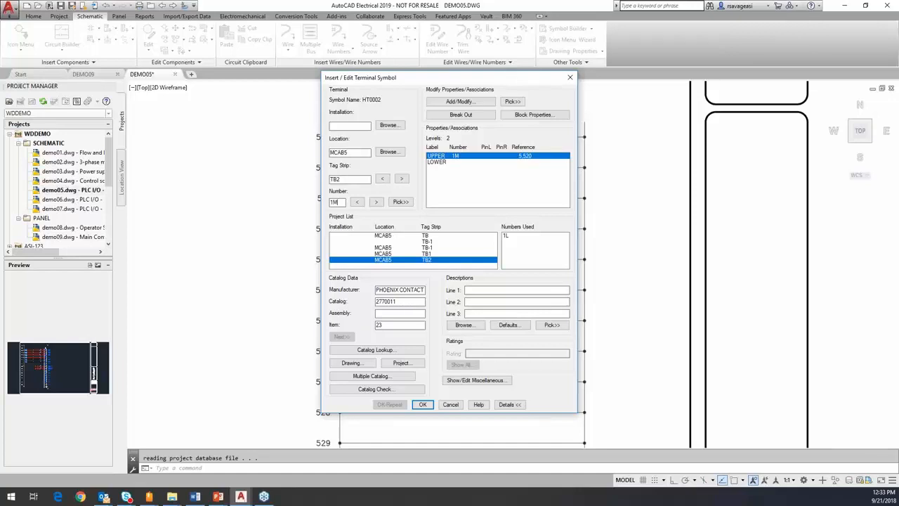
# Associate the rung 520 terminal 1M with the lower level of TB2 terminal 1L and accept the terminal
pyautogui.click(458, 102)
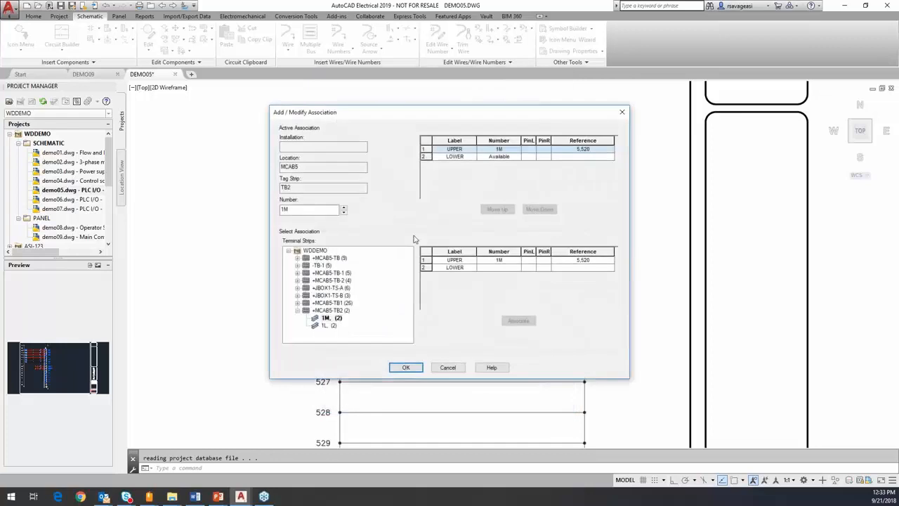
pyautogui.click(327, 326)
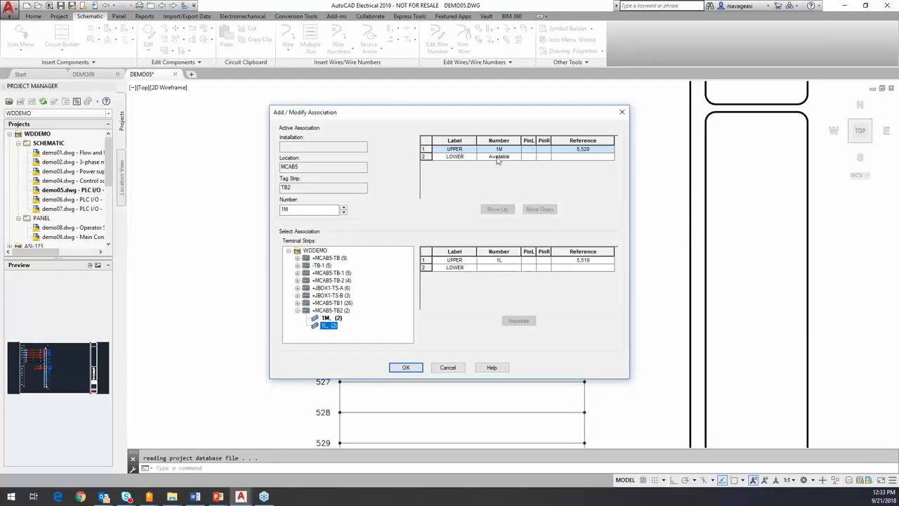
pyautogui.click(453, 268)
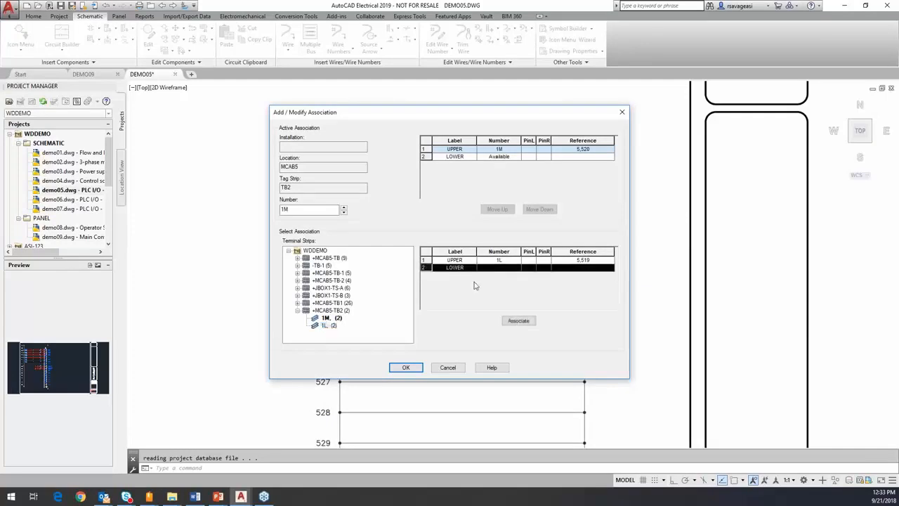
pyautogui.click(523, 321)
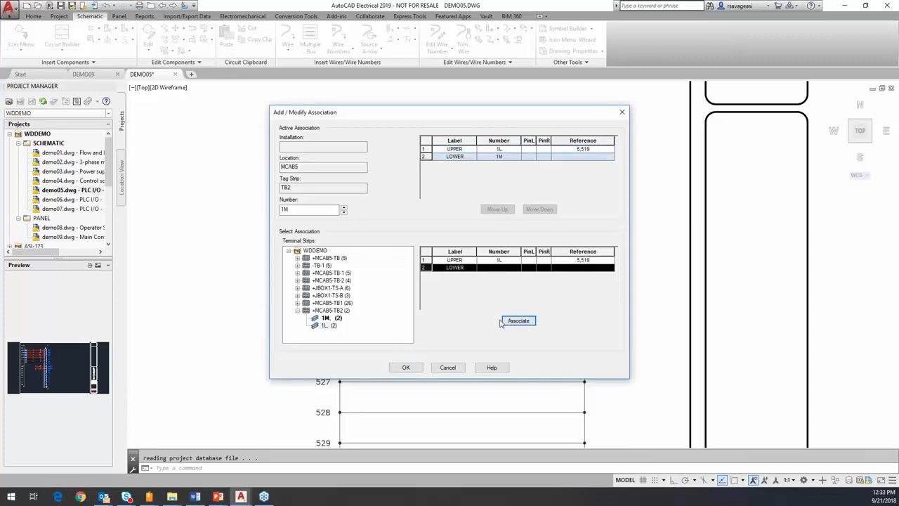
pyautogui.click(407, 369)
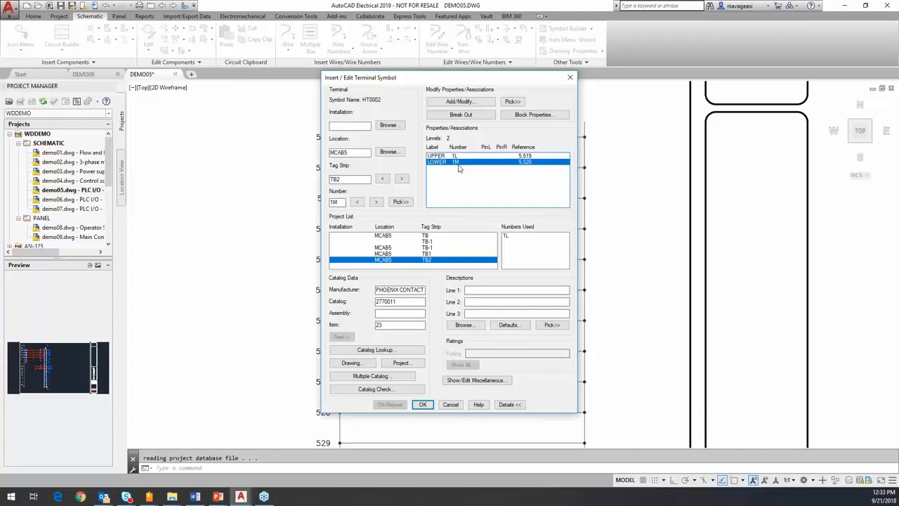
pyautogui.click(425, 405)
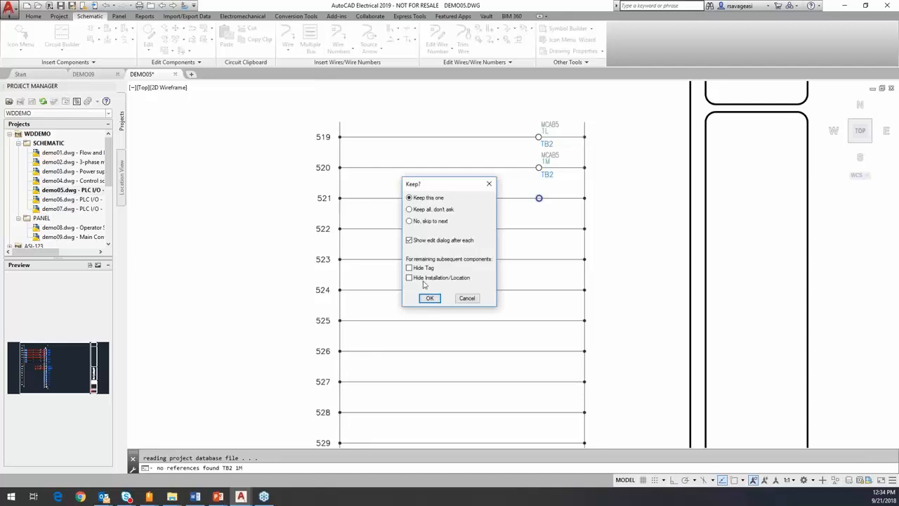
# Keep the rung 521 terminal and set its terminal number to 2L
pyautogui.click(430, 298)
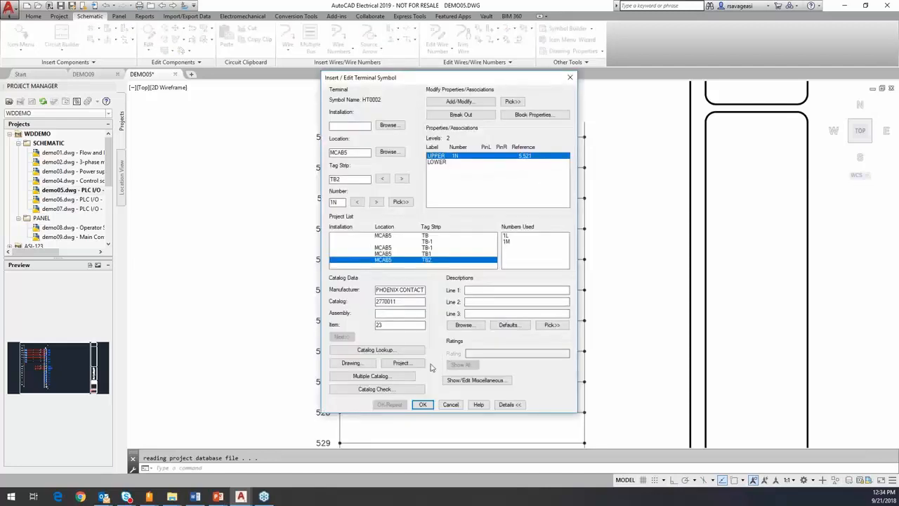
pyautogui.click(336, 203)
pyautogui.doubleClick(337, 203)
pyautogui.write('2L')
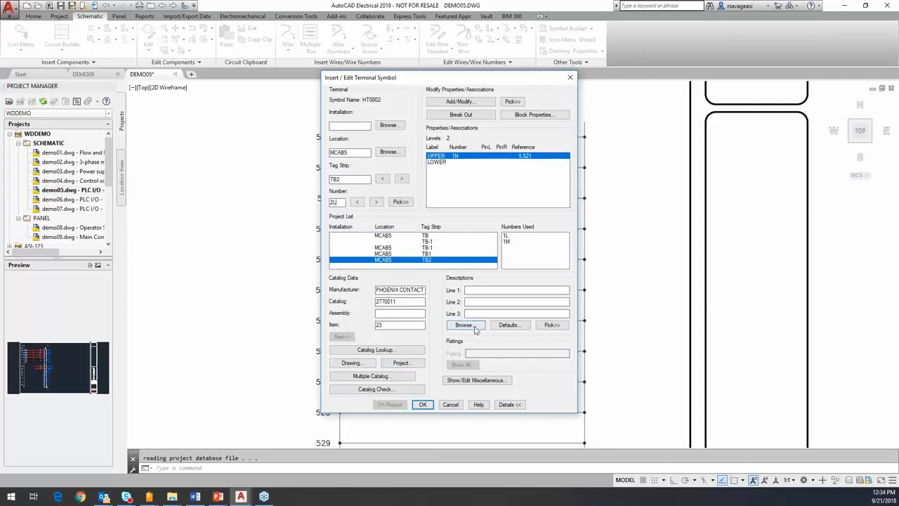
# Accept the rung 521 terminal, keep the rung 522 terminal and set its terminal number to 2M
pyautogui.click(423, 405)
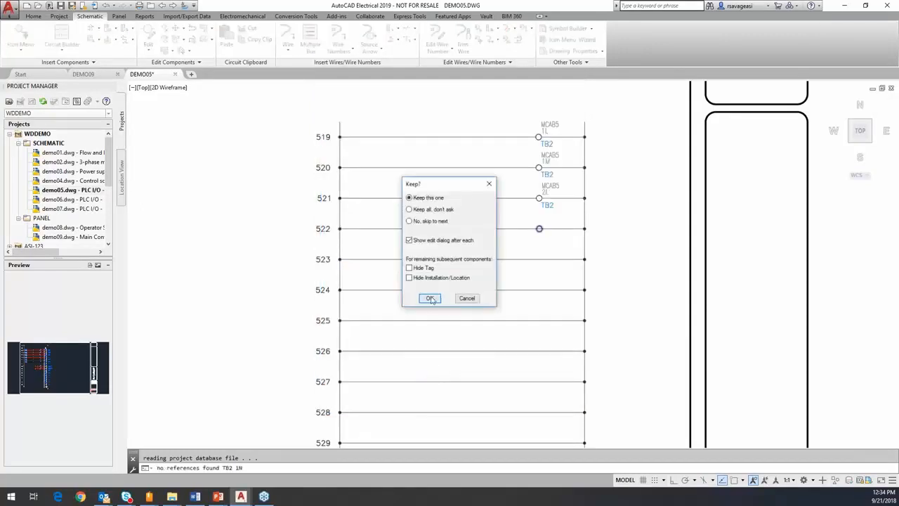
pyautogui.click(430, 298)
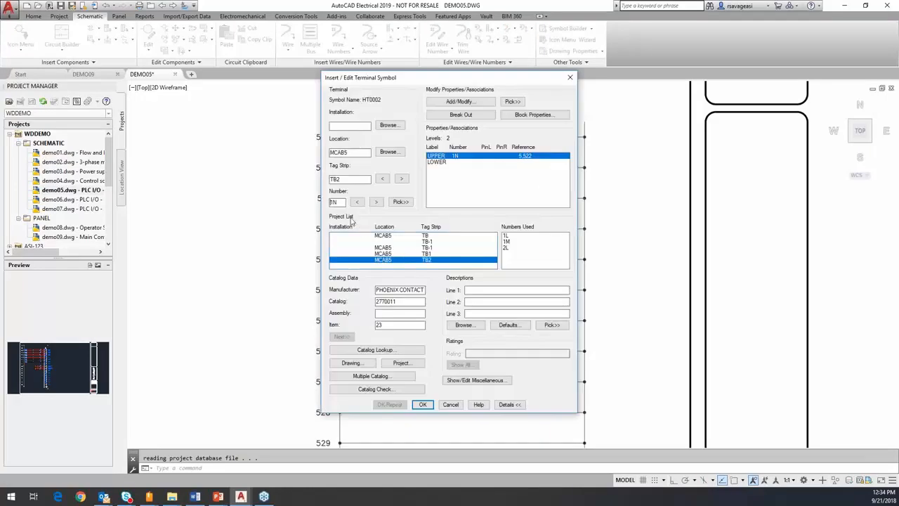
pyautogui.click(338, 202)
pyautogui.moveTo(338, 202); pyautogui.dragTo(290, 202)
# Associate the rung 522 terminal 2M with the lower level of TB2 terminal 2L and accept the terminal
pyautogui.click(459, 102)
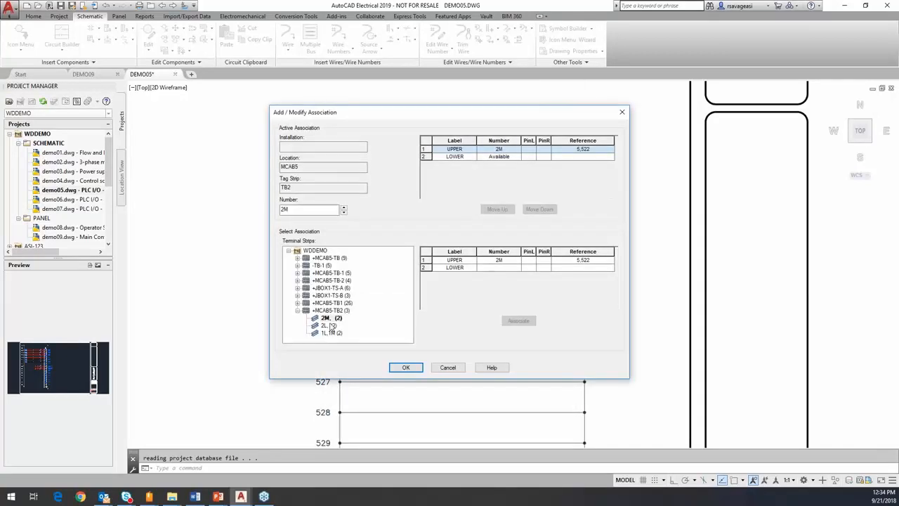
pyautogui.click(329, 326)
pyautogui.click(465, 268)
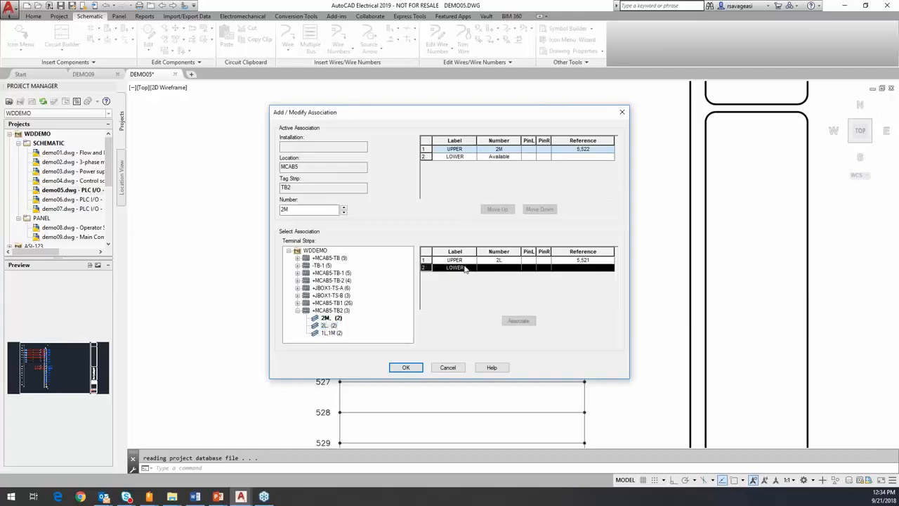
pyautogui.click(519, 321)
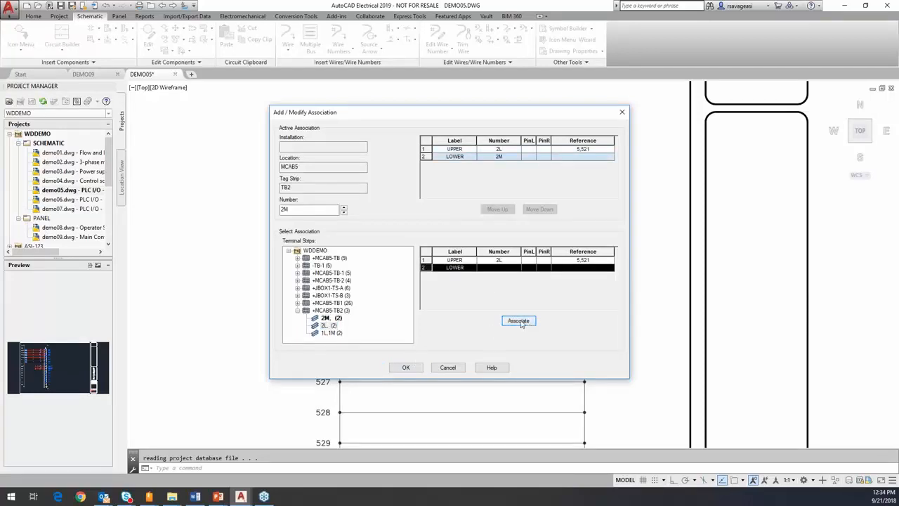
pyautogui.click(406, 368)
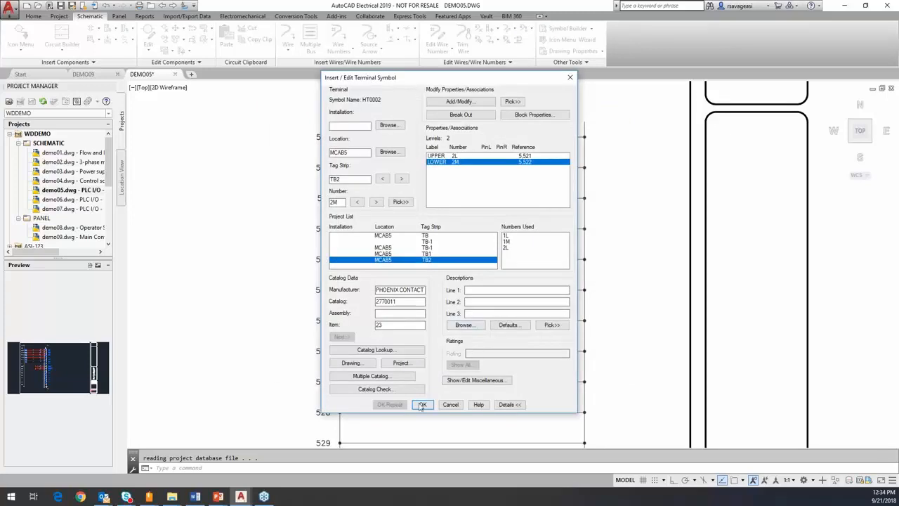
pyautogui.click(422, 406)
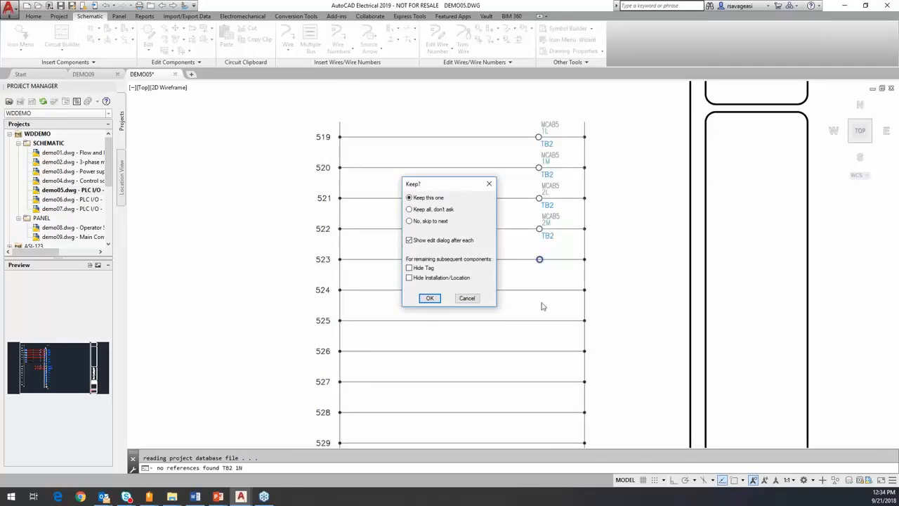
# Keep the rung 523 terminal, set its terminal number to 3L and accept it
pyautogui.click(430, 299)
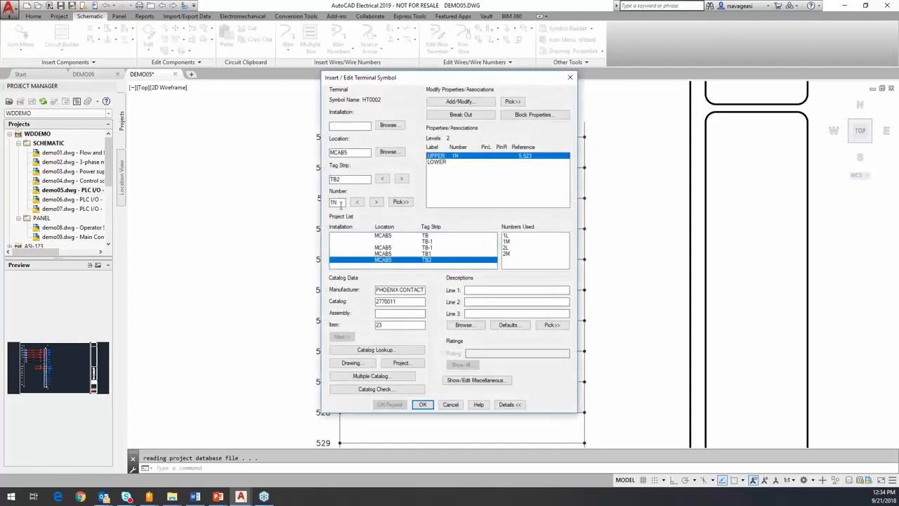
pyautogui.moveTo(340, 203); pyautogui.dragTo(305, 206)
pyautogui.write('3L')
pyautogui.click(422, 405)
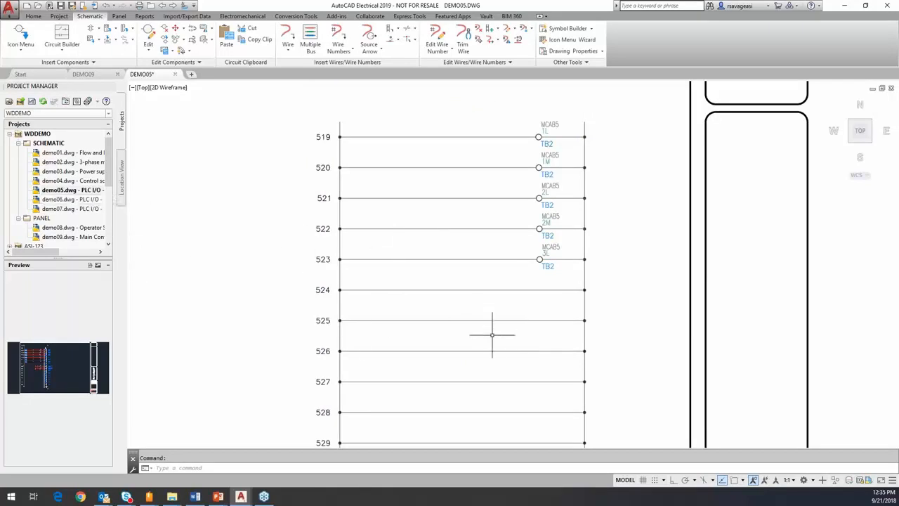
# Insert a round terminal with terminal number on rung 527, assigned to location MCAB5, tag strip TB2, number 3M
pyautogui.moveTo(491, 335); pyautogui.dragTo(440, 252, button='middle')
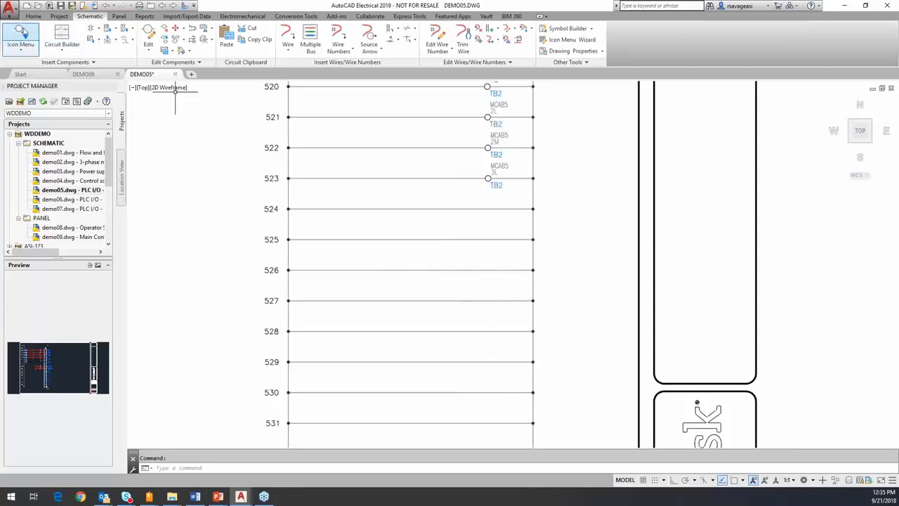
pyautogui.click(20, 36)
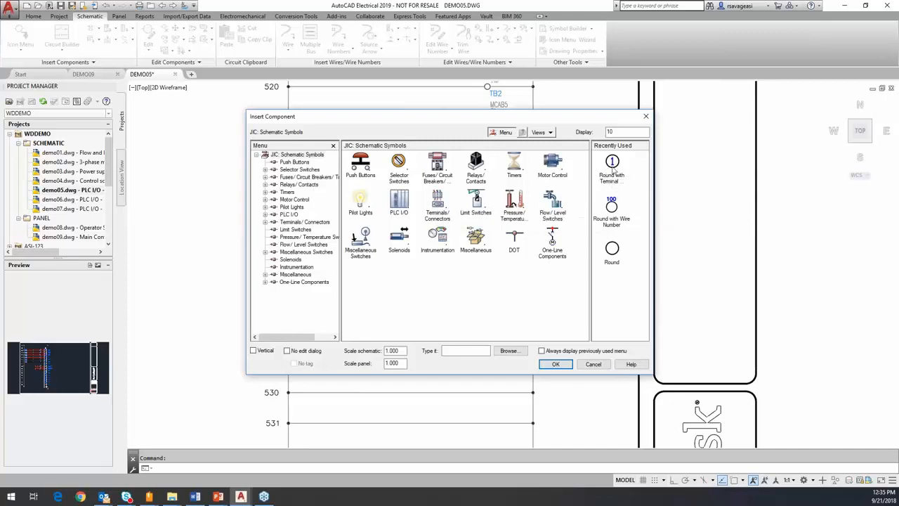
pyautogui.moveTo(553, 121); pyautogui.dragTo(552, 161)
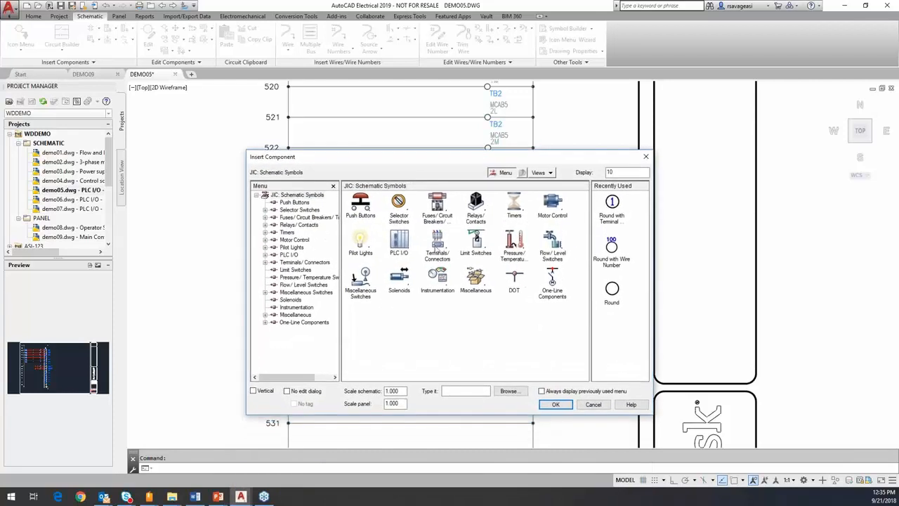
pyautogui.click(437, 244)
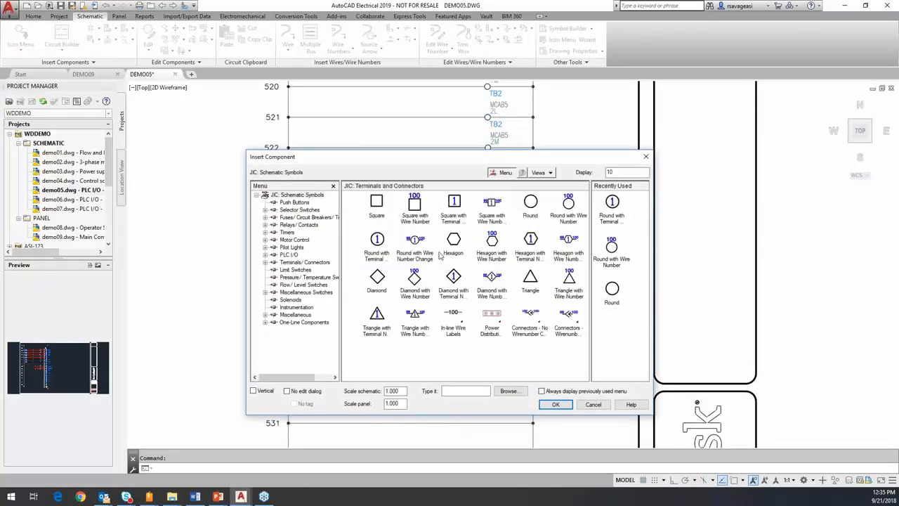
pyautogui.doubleClick(377, 240)
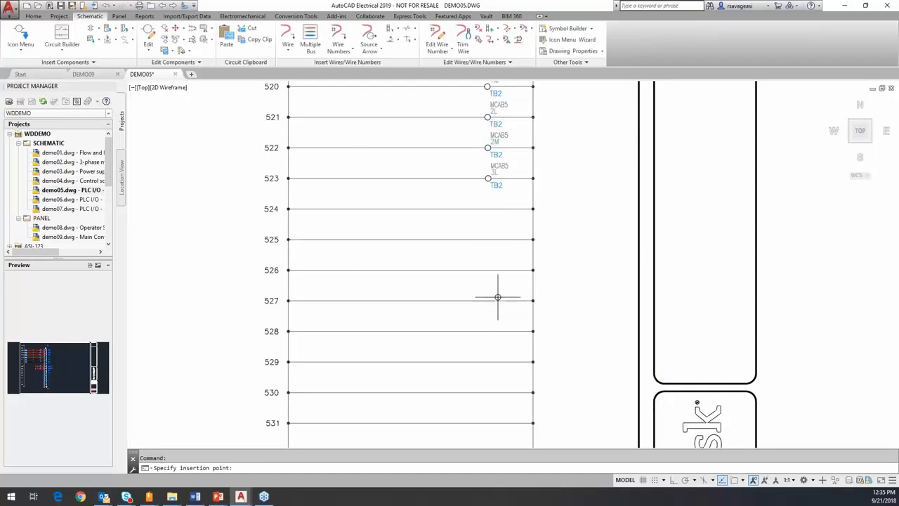
pyautogui.click(494, 301)
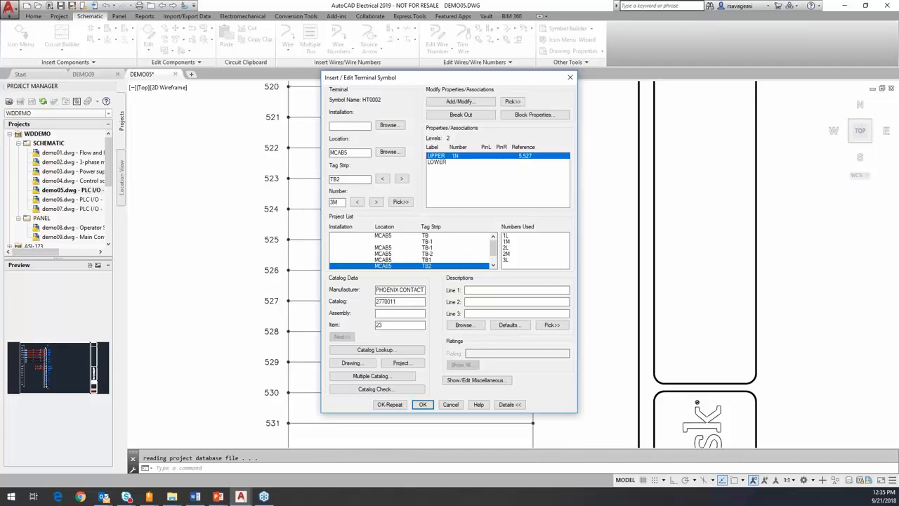
# Associate the rung 527 terminal 3M with the lower level of TB2 terminal 3L, accept it and update the related components
pyautogui.click(469, 103)
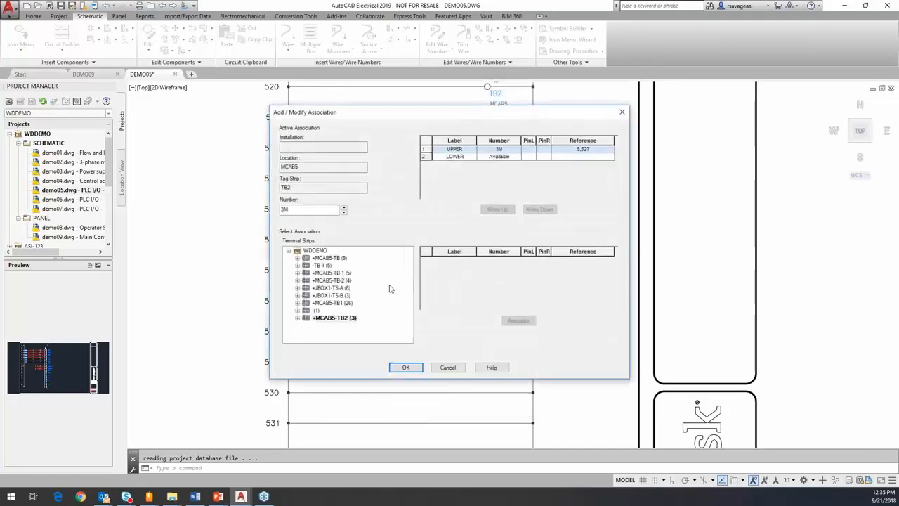
pyautogui.click(298, 312)
pyautogui.click(298, 325)
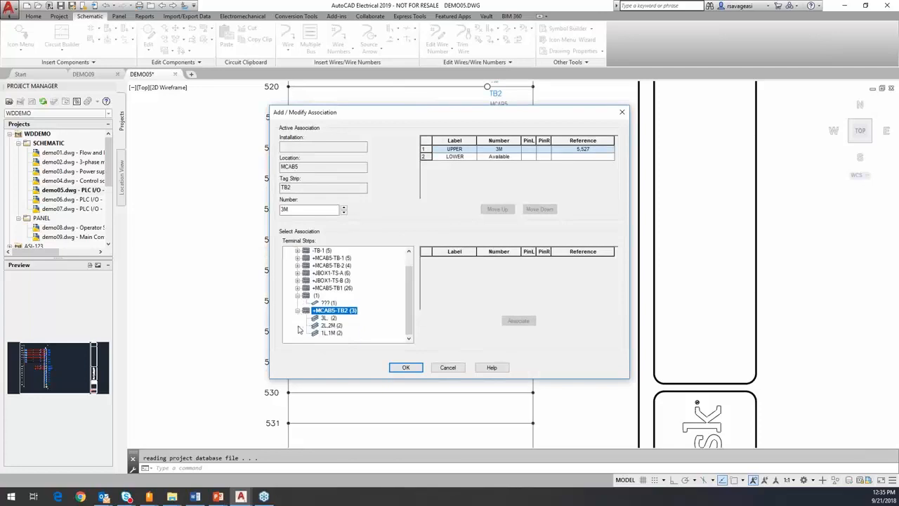
pyautogui.click(325, 320)
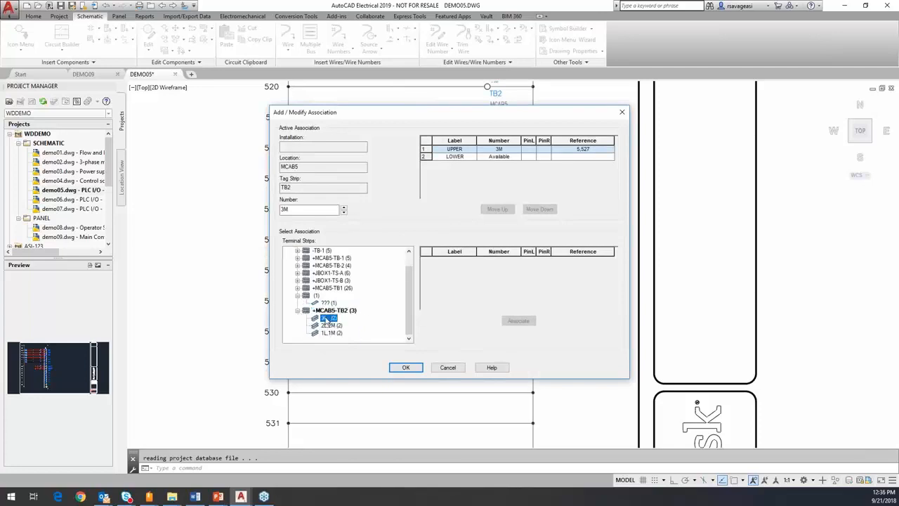
pyautogui.click(453, 270)
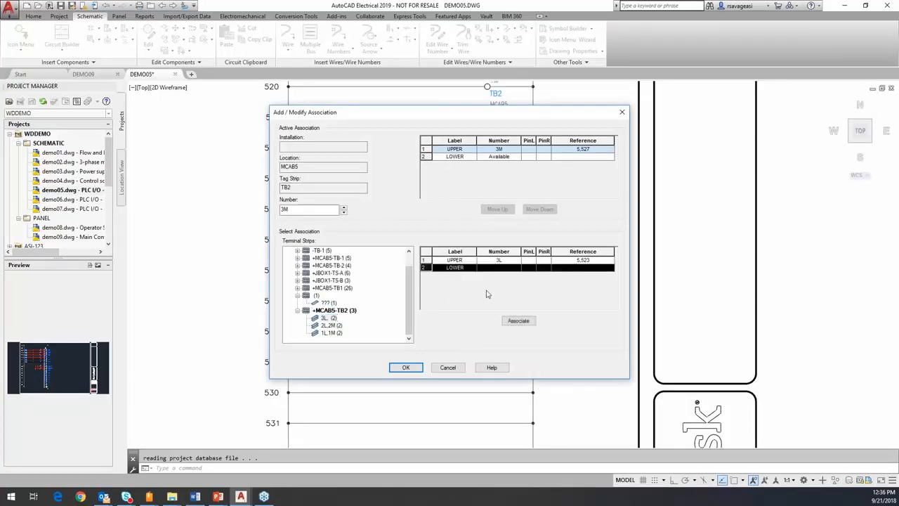
pyautogui.click(519, 320)
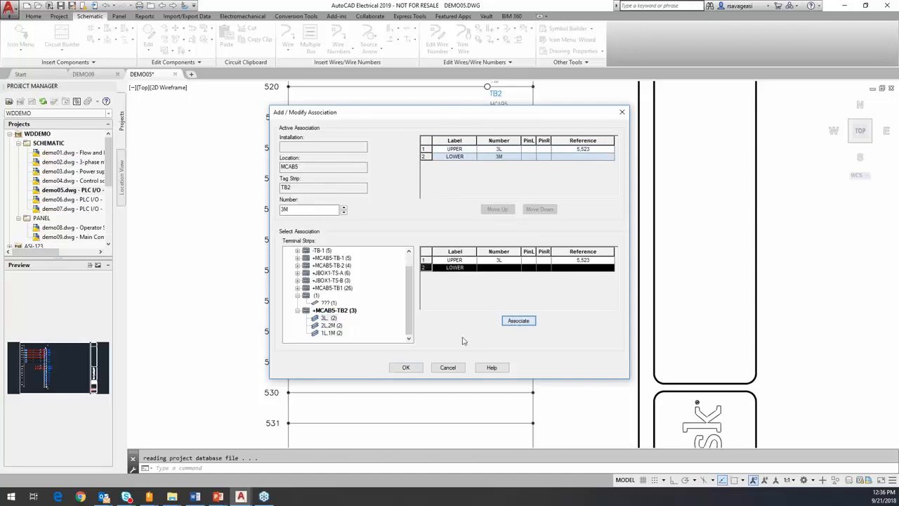
pyautogui.click(406, 368)
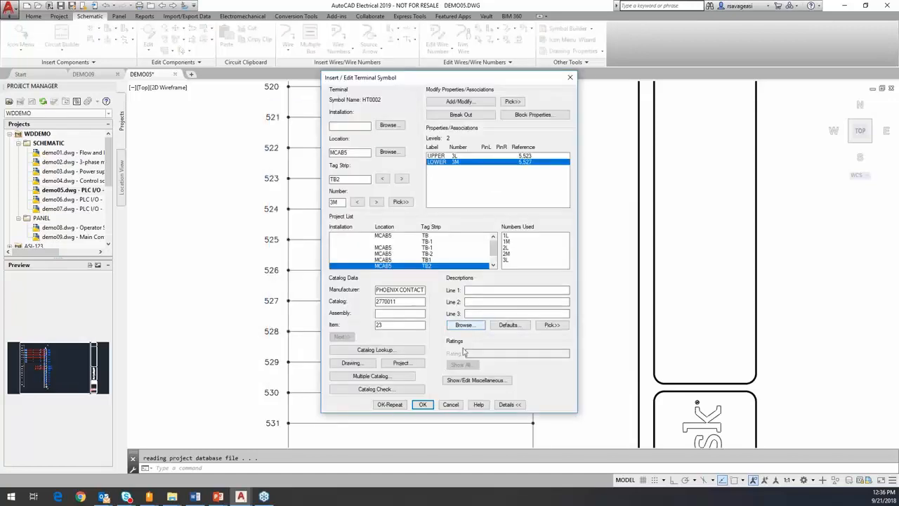
pyautogui.click(422, 406)
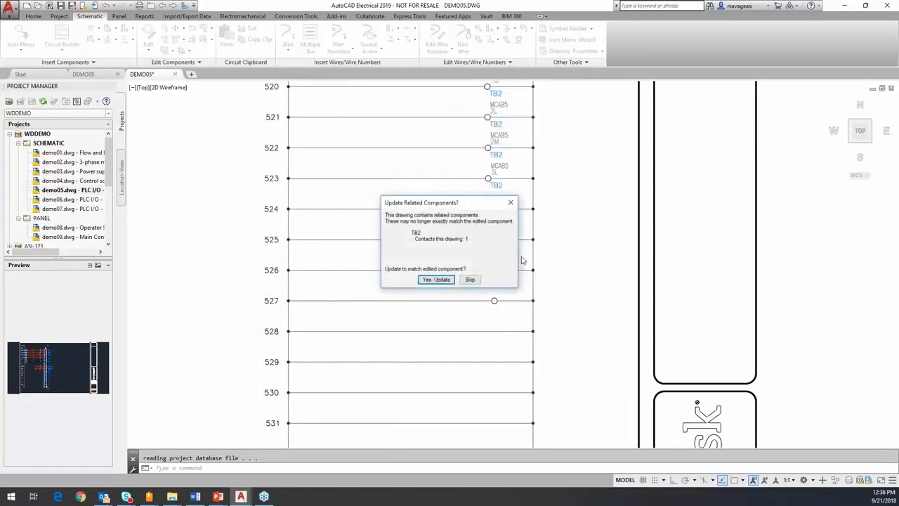
pyautogui.click(439, 280)
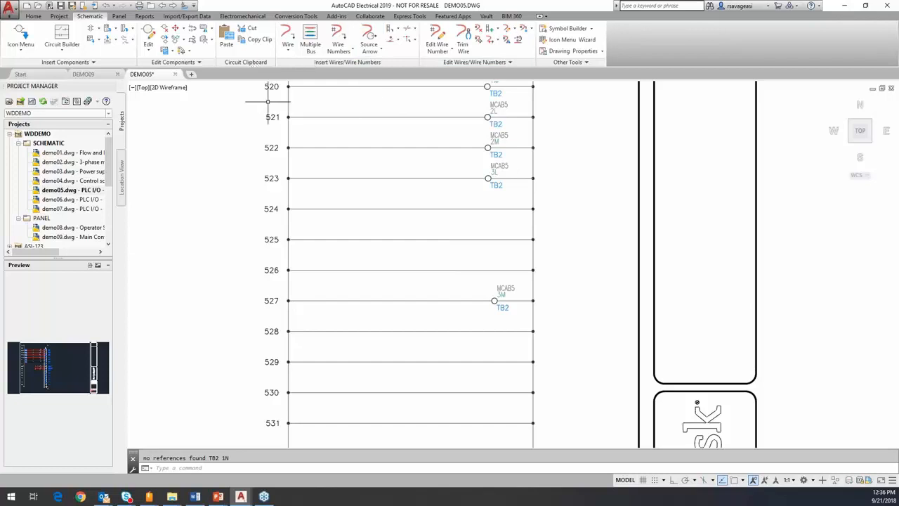
pyautogui.click(95, 63)
pyautogui.click(510, 62)
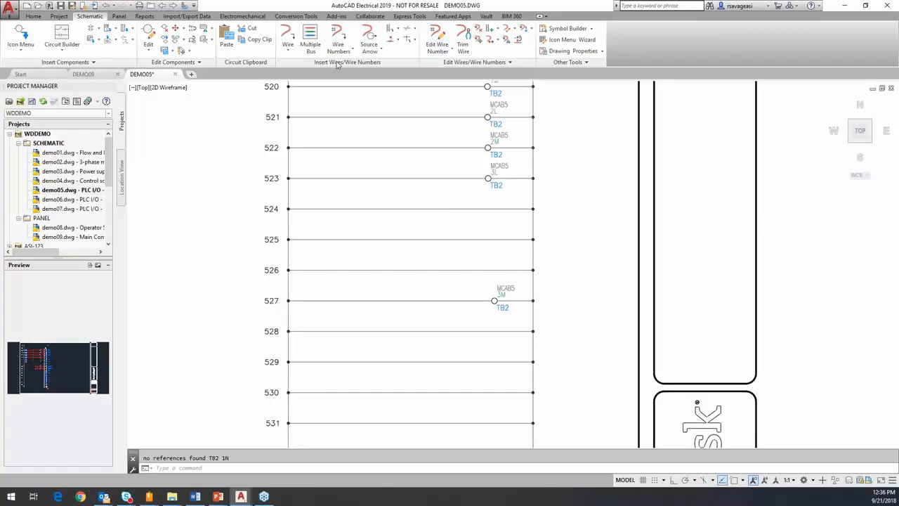
pyautogui.click(288, 49)
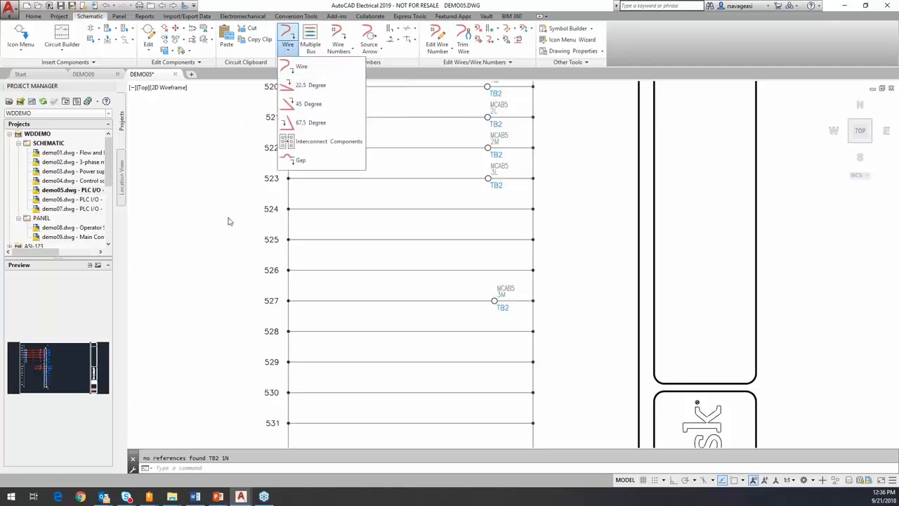
pyautogui.click(205, 211)
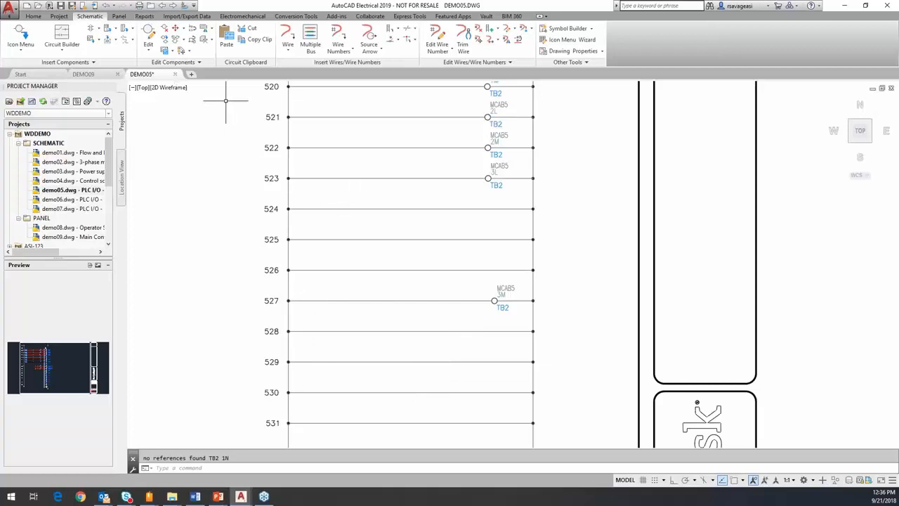
# Switch to the DEMO09 panel drawing and open terminal strip TB-2 in MCAB5 in the Terminal Strip Editor
pyautogui.click(87, 74)
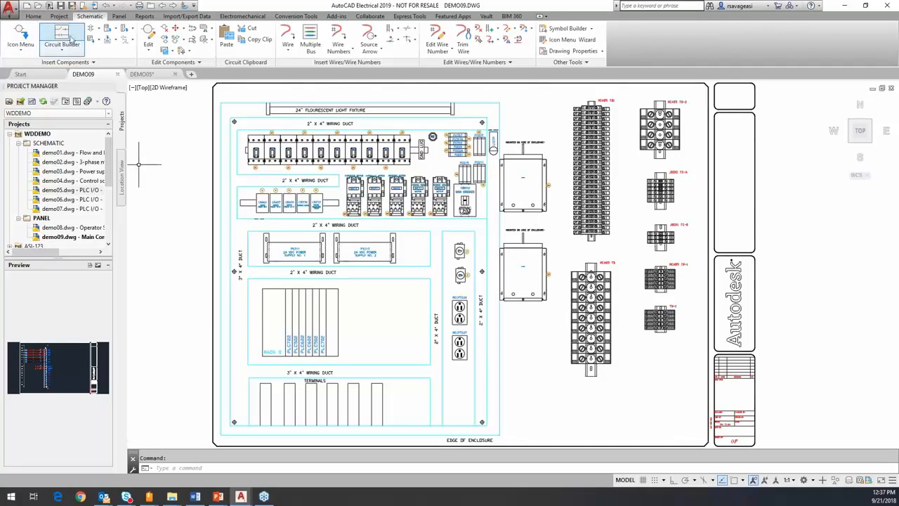
pyautogui.click(119, 15)
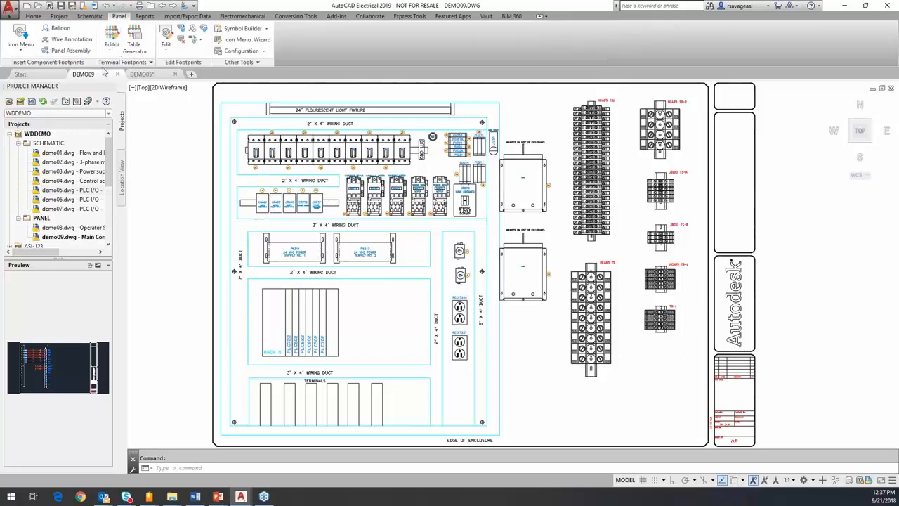
pyautogui.click(112, 35)
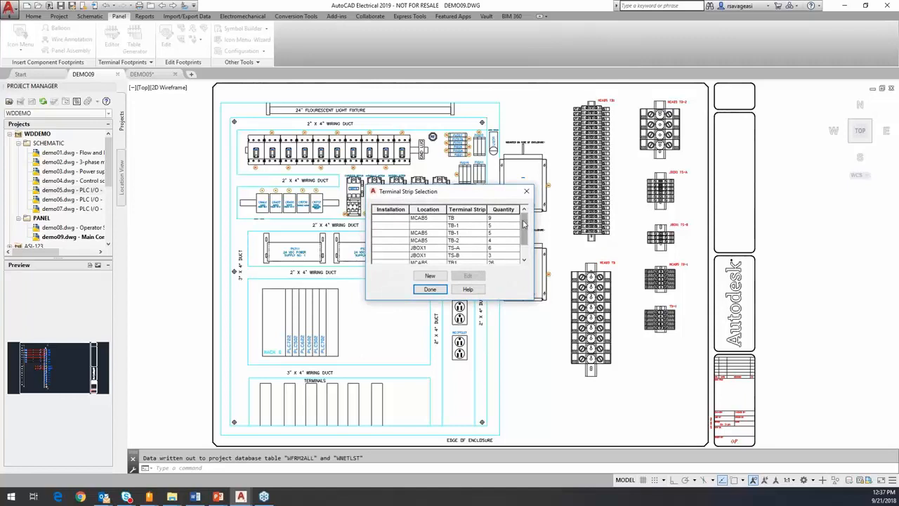
pyautogui.click(490, 240)
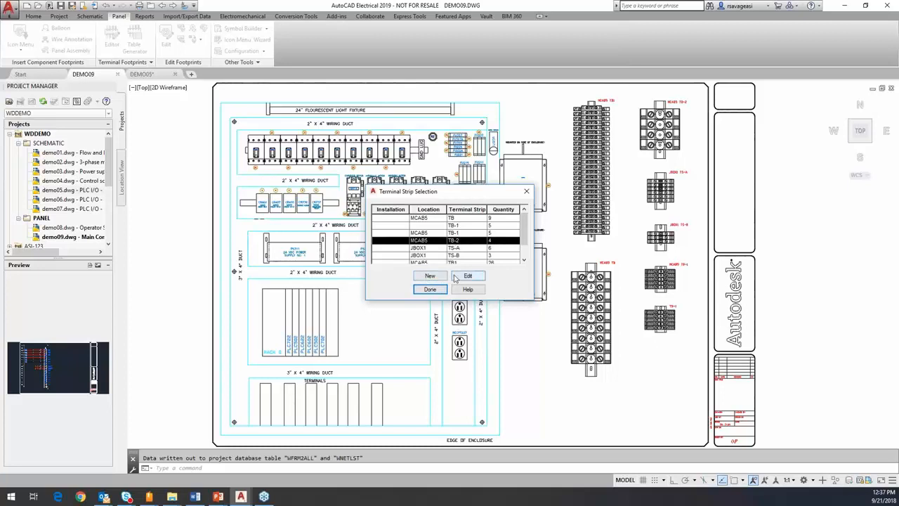
pyautogui.click(468, 276)
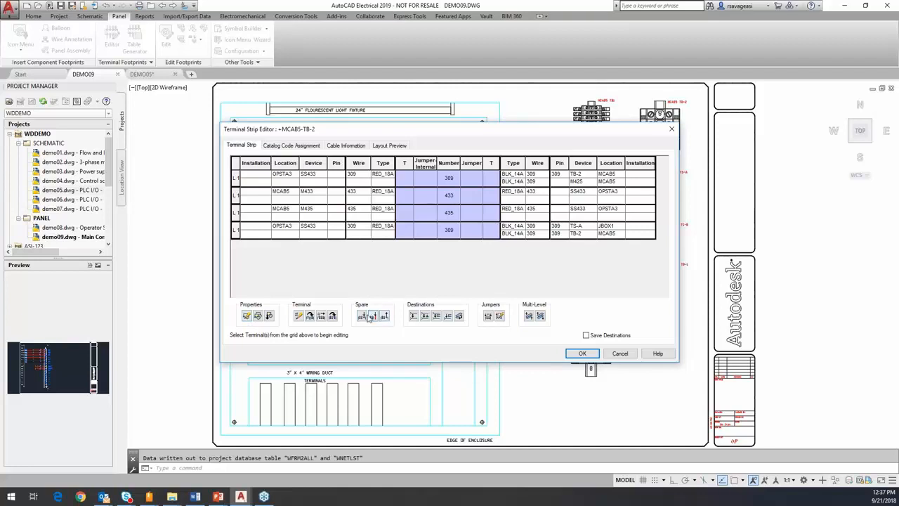
# Review the TB-2 strip's last terminal row, catalog code assignments, cable information and graphical layout preview
pyautogui.click(247, 228)
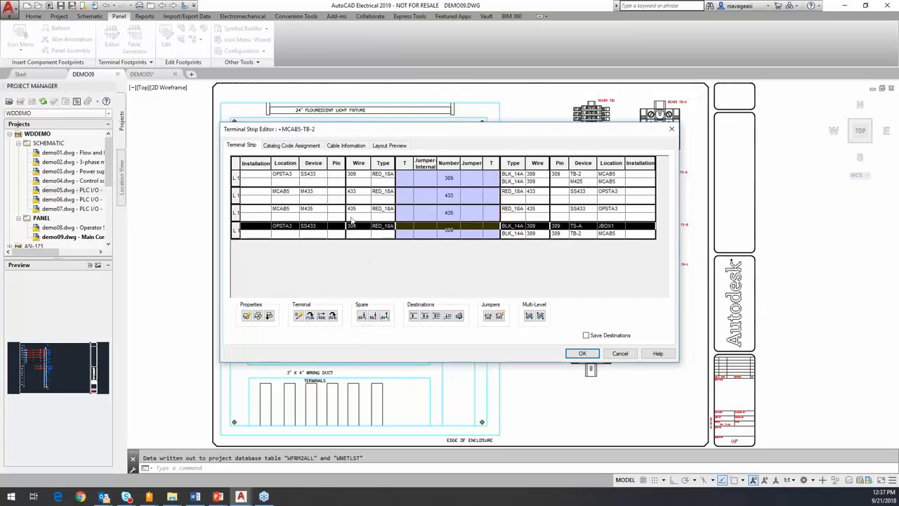
pyautogui.click(271, 146)
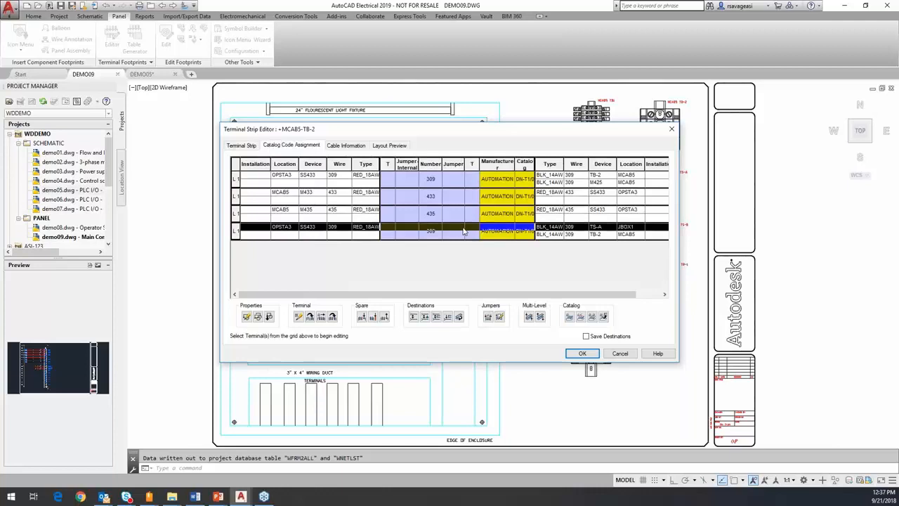
pyautogui.click(341, 146)
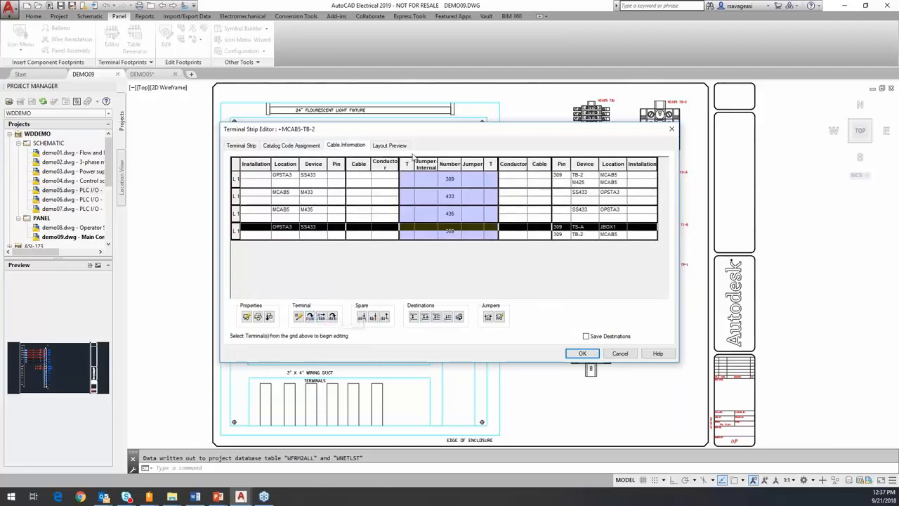
pyautogui.click(391, 146)
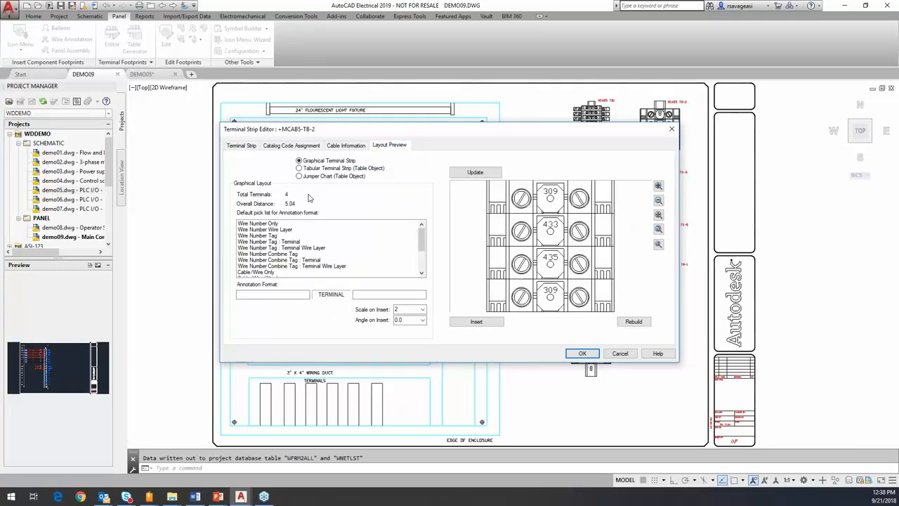
# Compare the annotation formats for the TB-2 graphical layout, choose Wire Number Only and update the preview
pyautogui.click(260, 223)
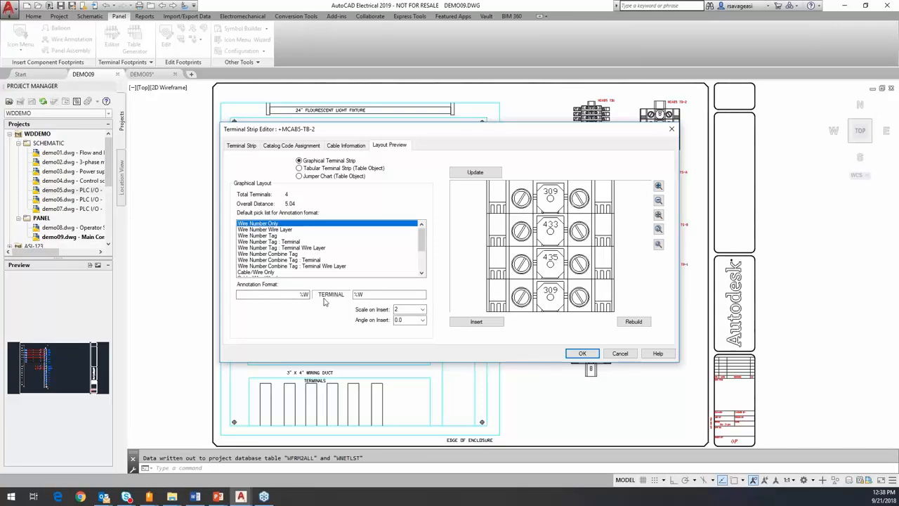
pyautogui.click(271, 255)
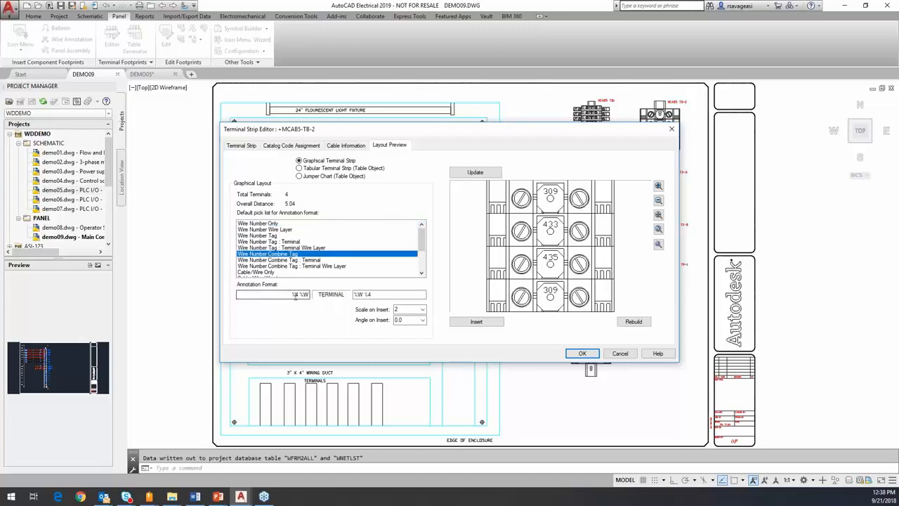
pyautogui.click(278, 261)
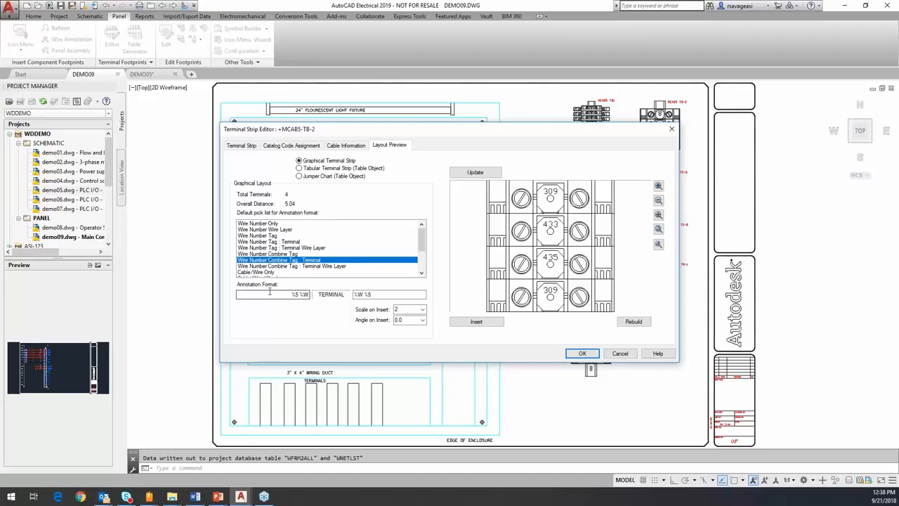
pyautogui.click(271, 224)
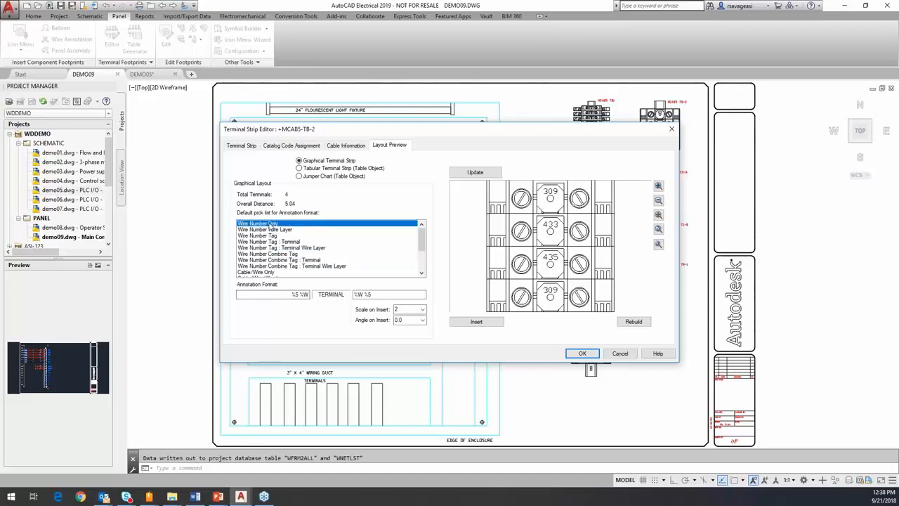
pyautogui.click(475, 172)
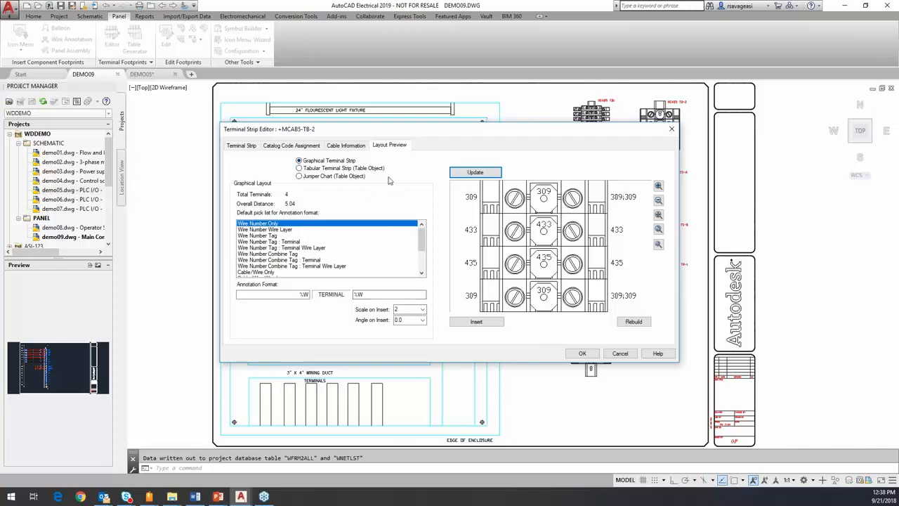
# Preview the TB-2 strip as a tabular terminal strip and as a jumper chart
pyautogui.click(301, 170)
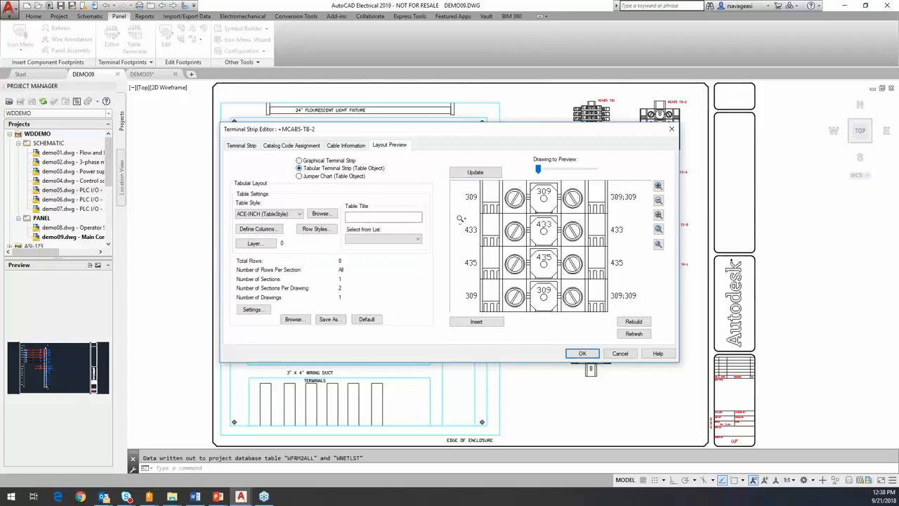
pyautogui.click(475, 172)
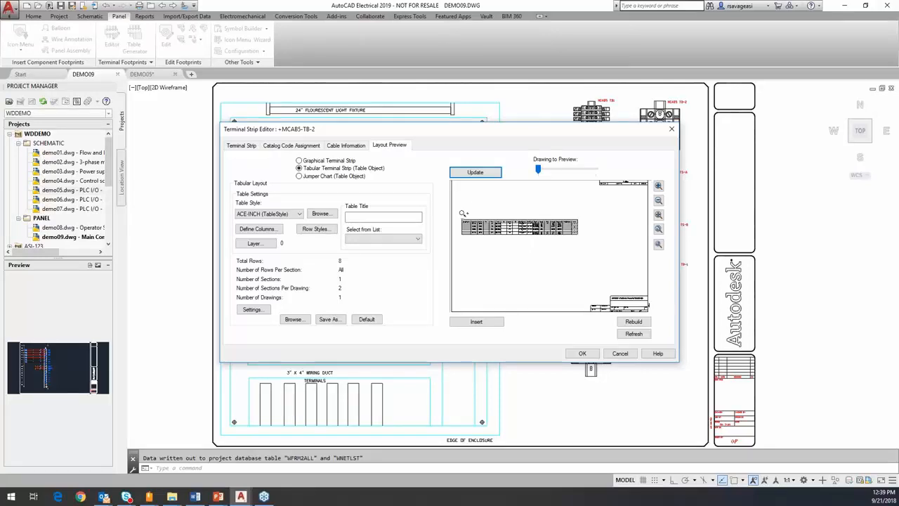
pyautogui.click(299, 177)
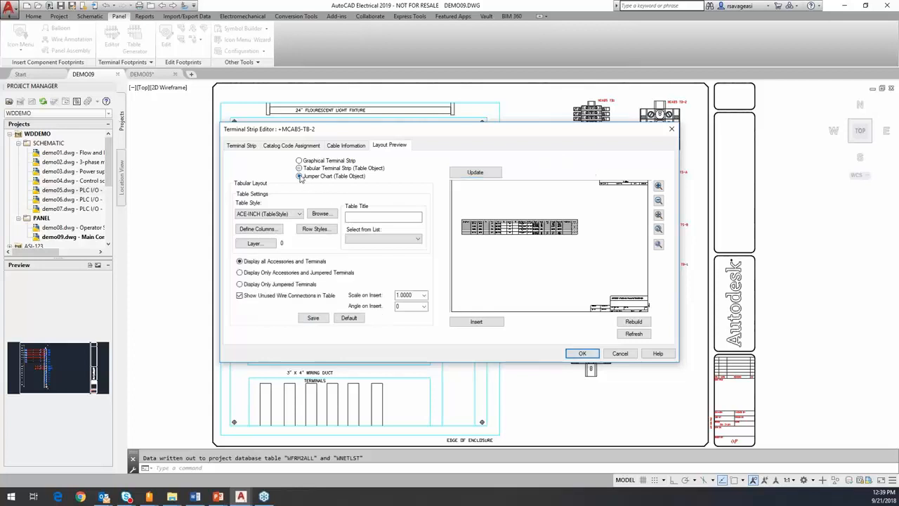
pyautogui.click(483, 173)
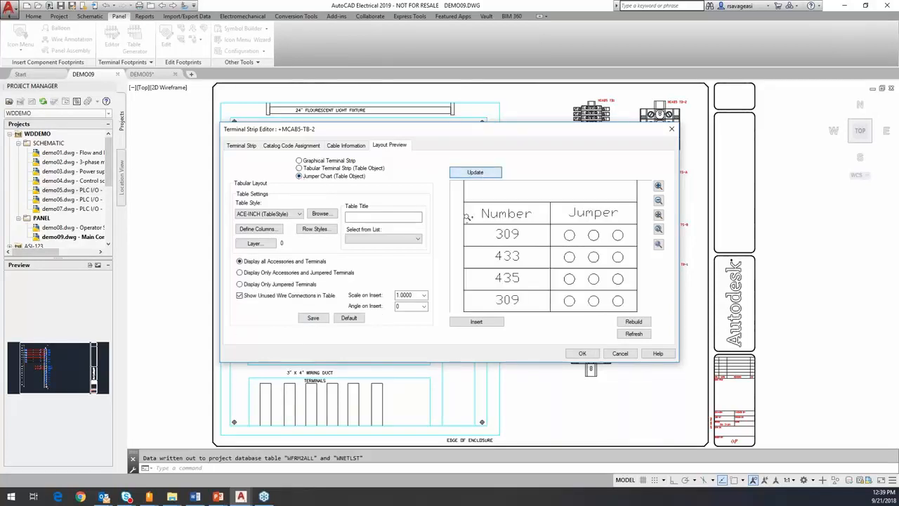
# Insert the TB-2 graphical terminal strip with wire number annotation below strip TB-1 and finish the terminal strip editing
pyautogui.click(299, 161)
pyautogui.click(469, 173)
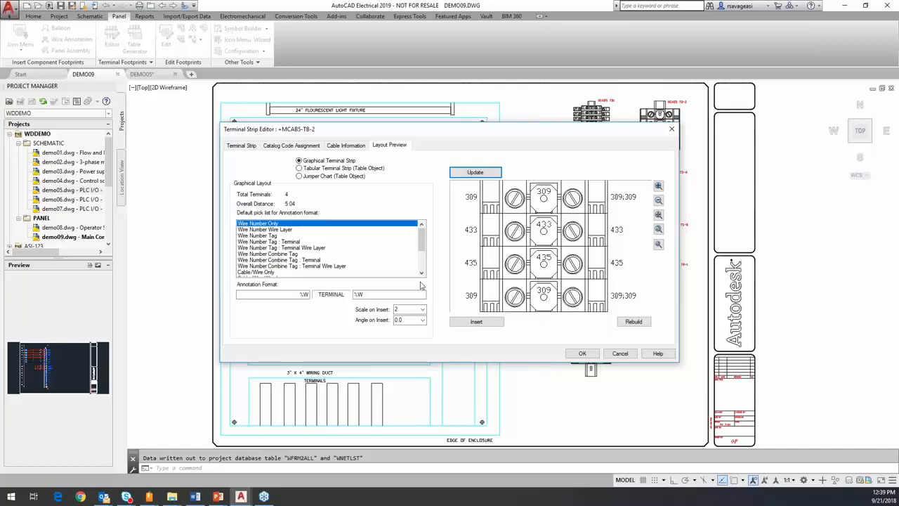
pyautogui.click(468, 321)
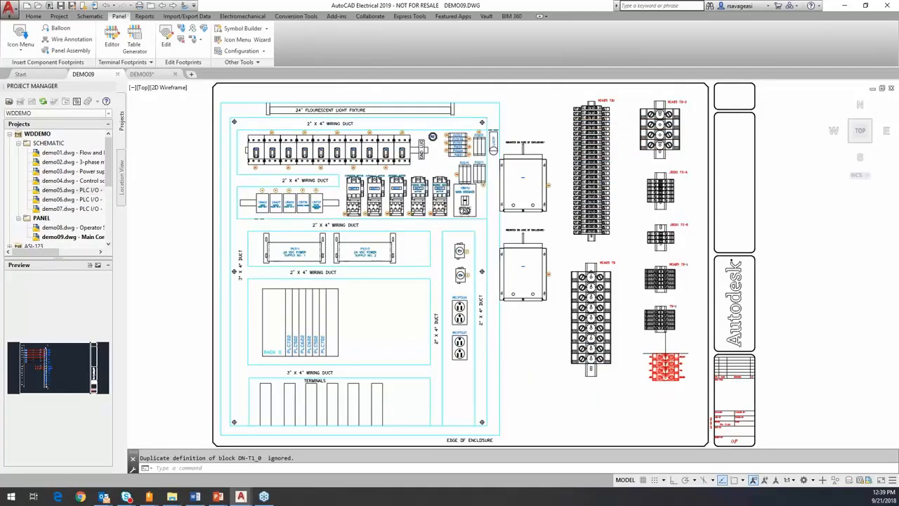
pyautogui.click(663, 365)
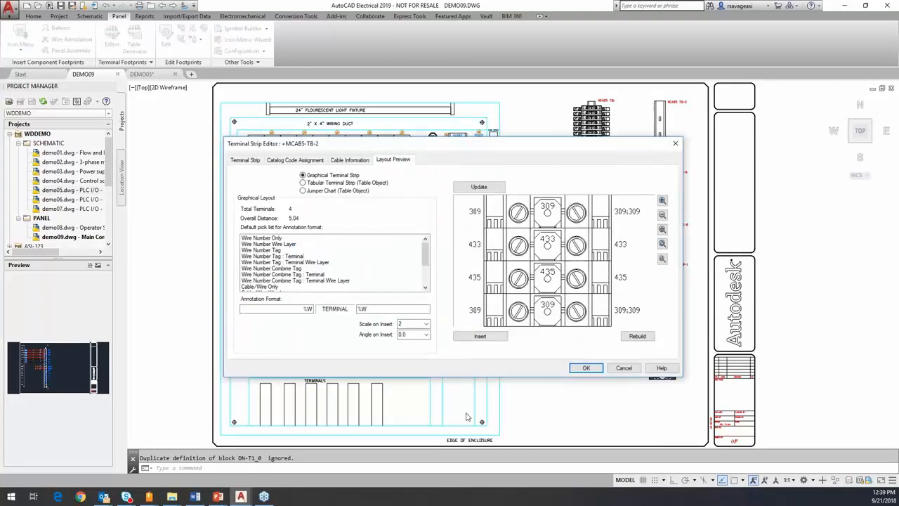
pyautogui.click(584, 367)
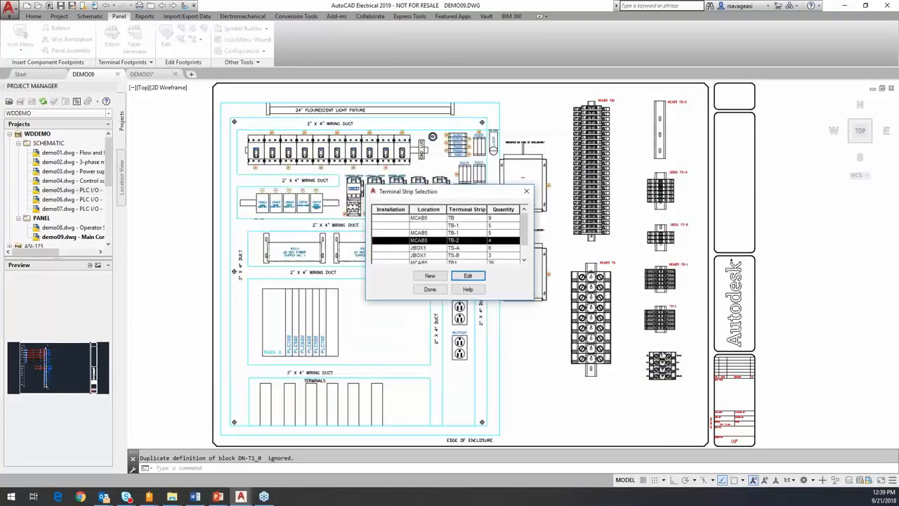
pyautogui.click(430, 289)
# Define a vertical AB 199-DR1 DIN rail about 6.77 long, running from above to below the newly inserted terminal strip
pyautogui.scroll(5, 655, 377)
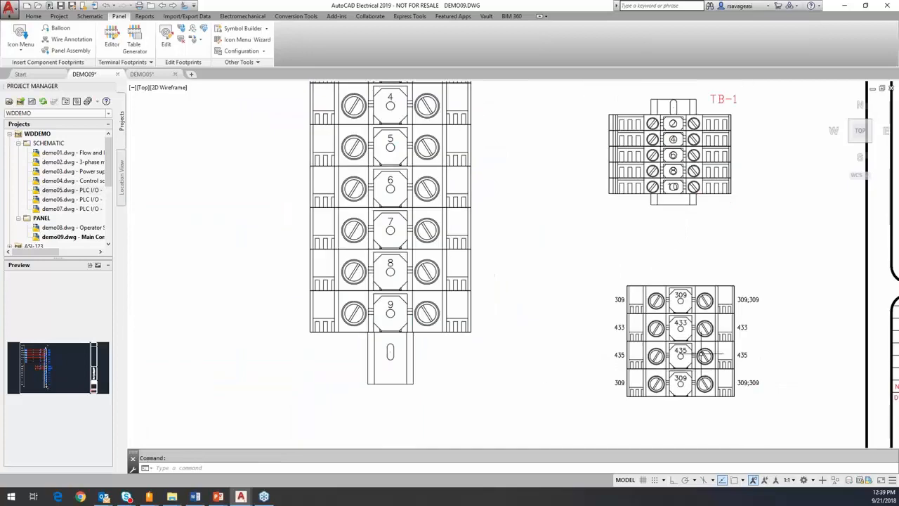
pyautogui.moveTo(691, 344); pyautogui.dragTo(621, 309, button='middle')
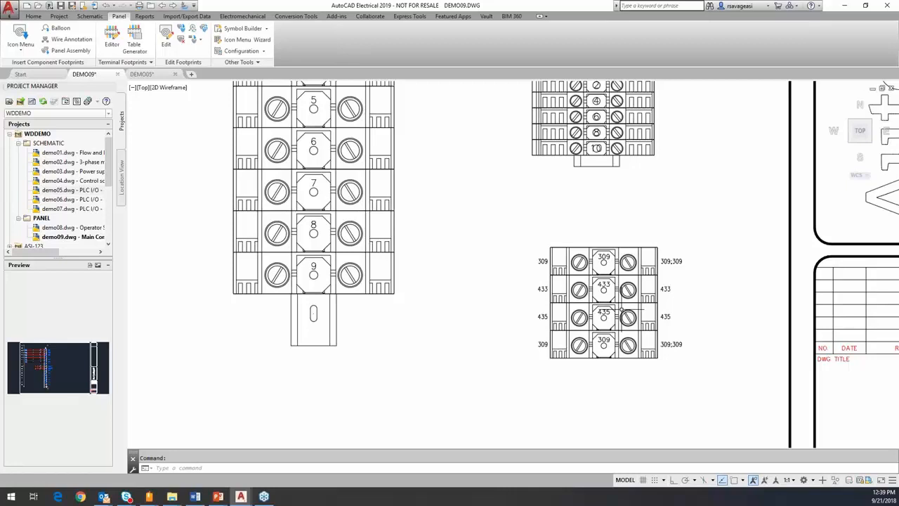
pyautogui.click(21, 36)
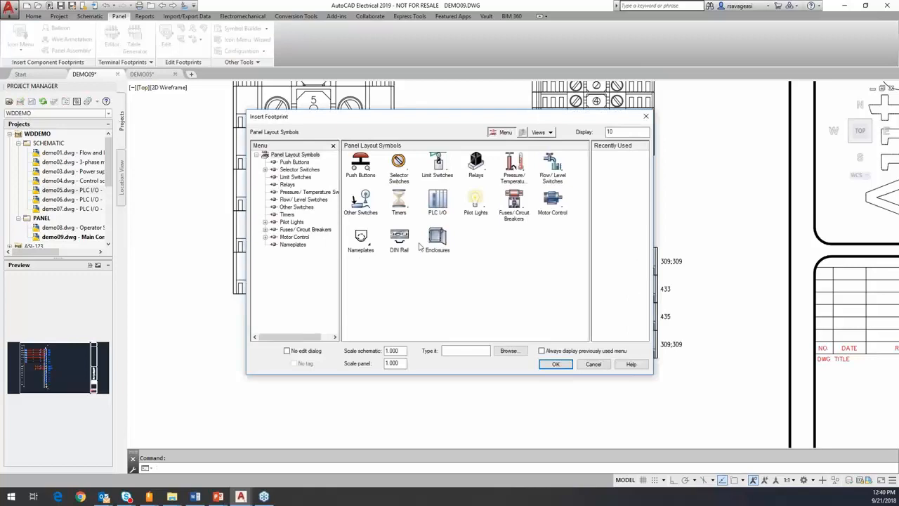
pyautogui.click(402, 246)
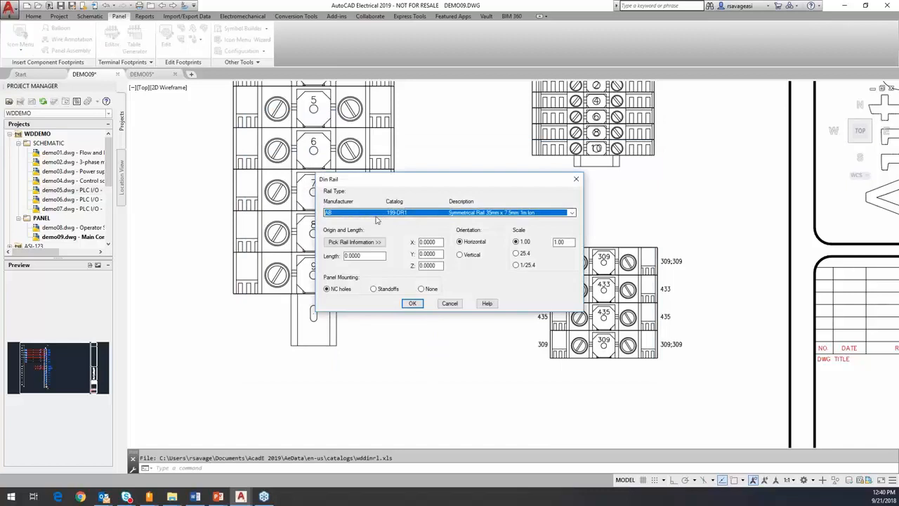
pyautogui.click(460, 255)
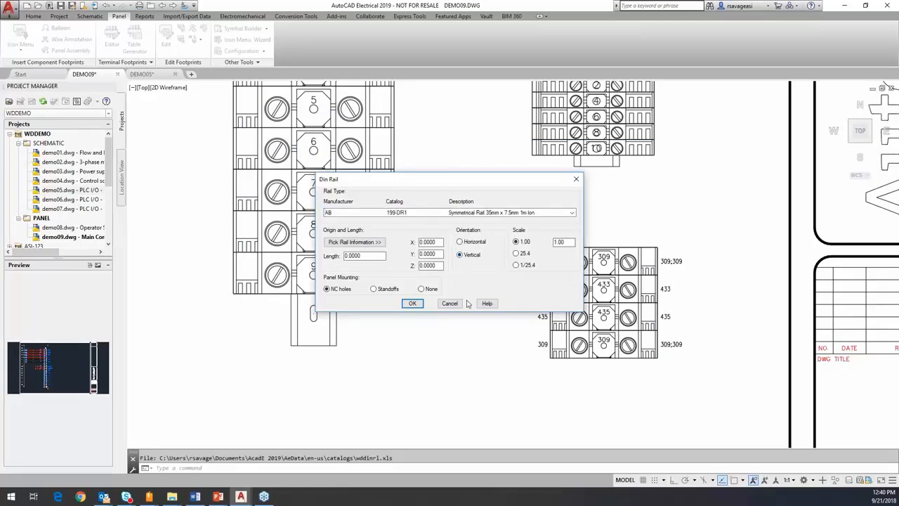
pyautogui.click(362, 255)
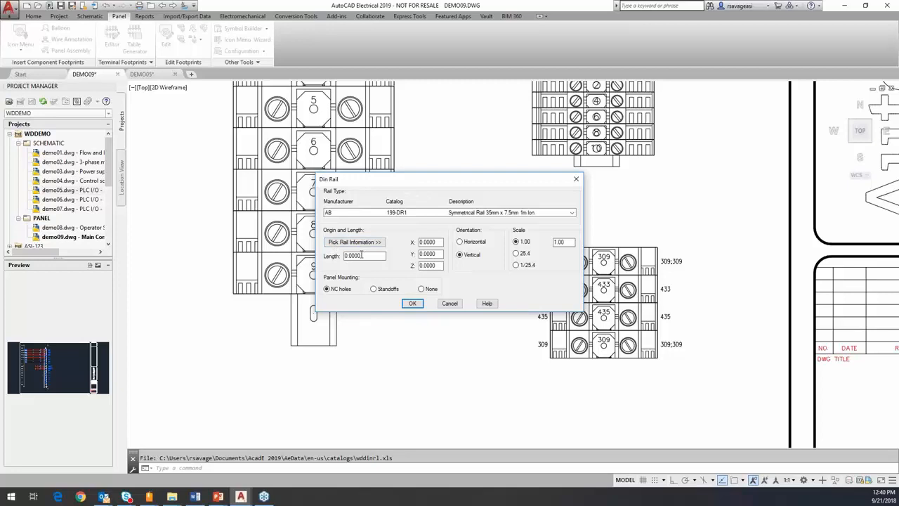
pyautogui.click(348, 243)
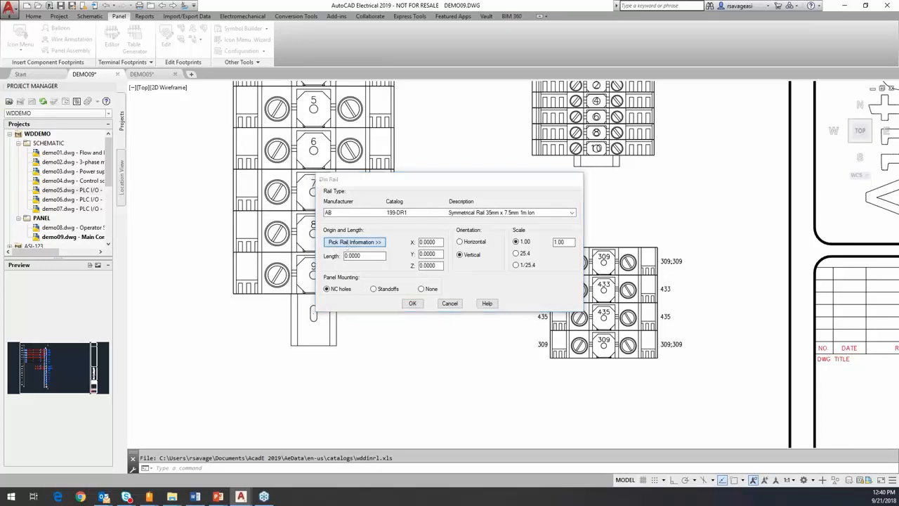
pyautogui.click(604, 233)
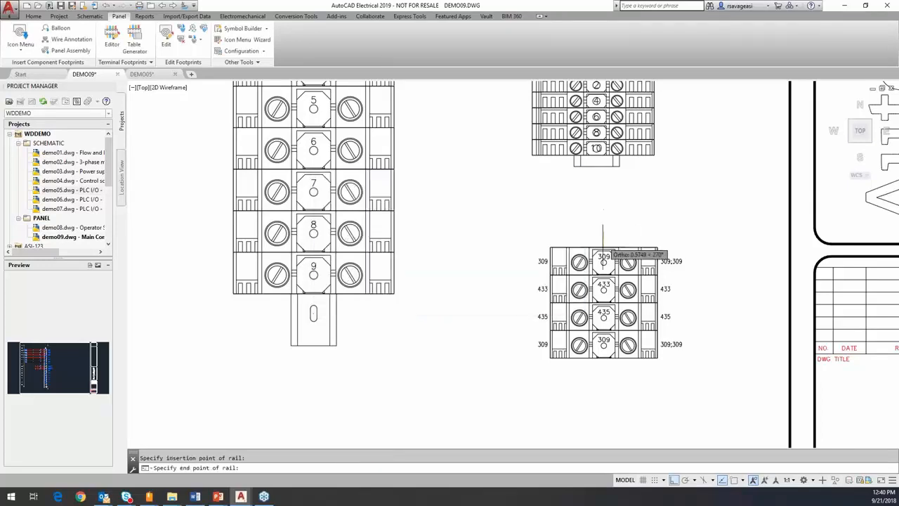
pyautogui.click(612, 381)
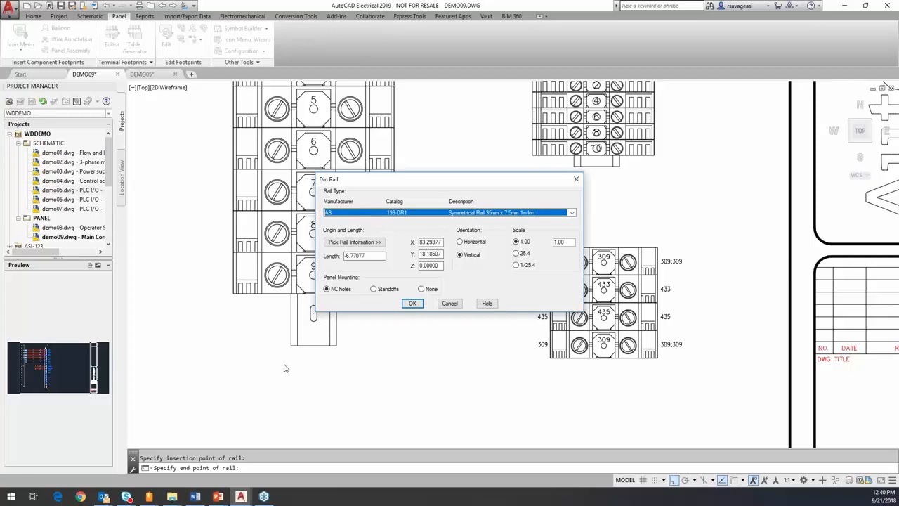
# Set the DIN rail length to -7, insert the rail and accept its component data
pyautogui.click(346, 256)
pyautogui.moveTo(346, 257); pyautogui.dragTo(397, 256)
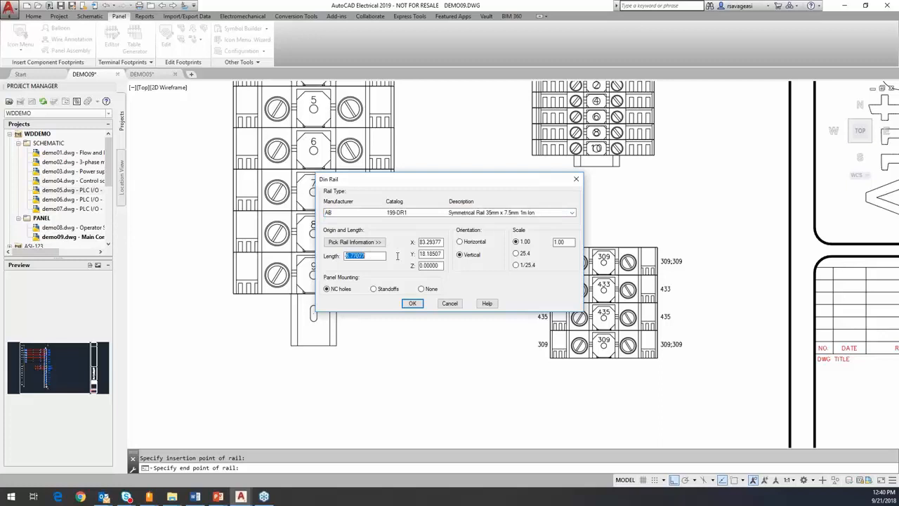
pyautogui.write('-7')
pyautogui.click(413, 304)
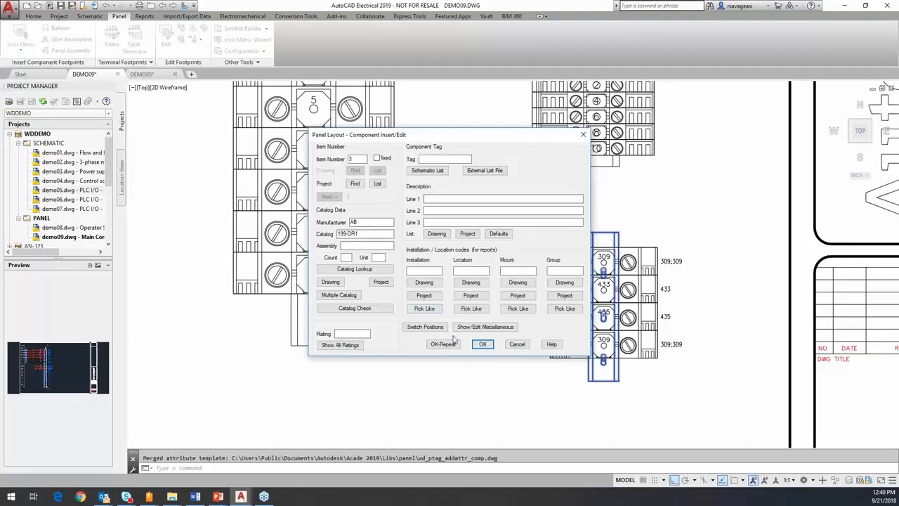
pyautogui.click(484, 344)
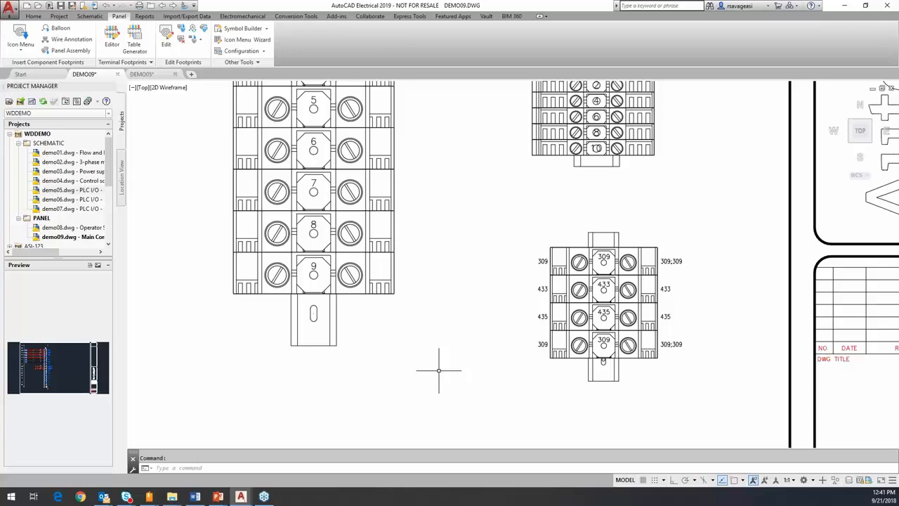
# Switch to the DEMO05 schematic and review the properties and level associations of terminal 3M on rung 527 without changing them
pyautogui.click(148, 74)
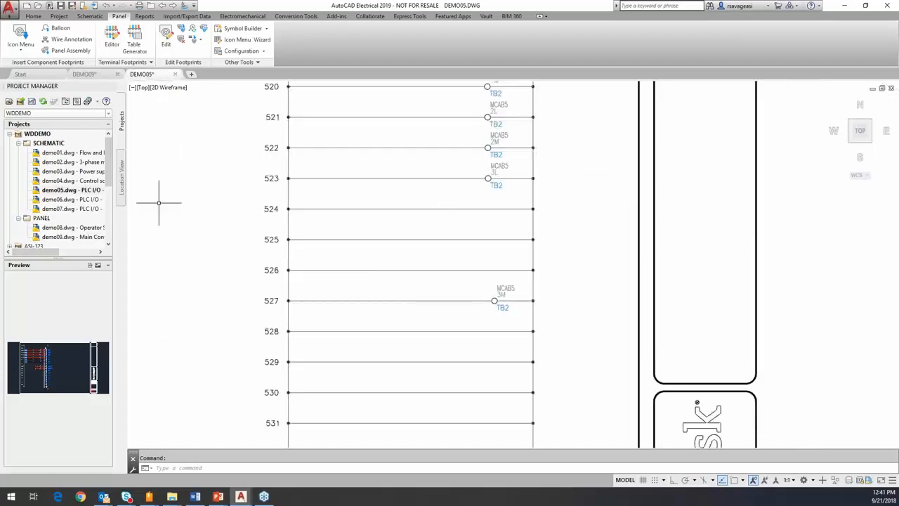
pyautogui.click(96, 16)
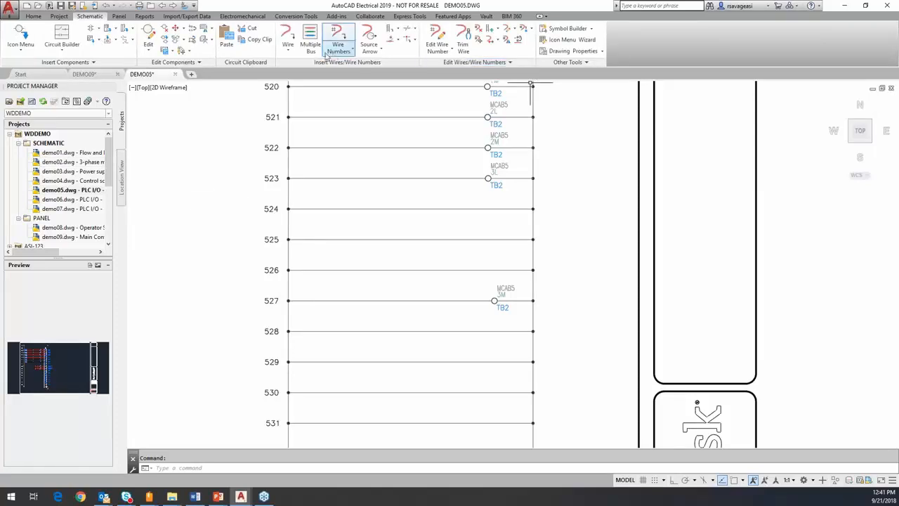
pyautogui.click(288, 55)
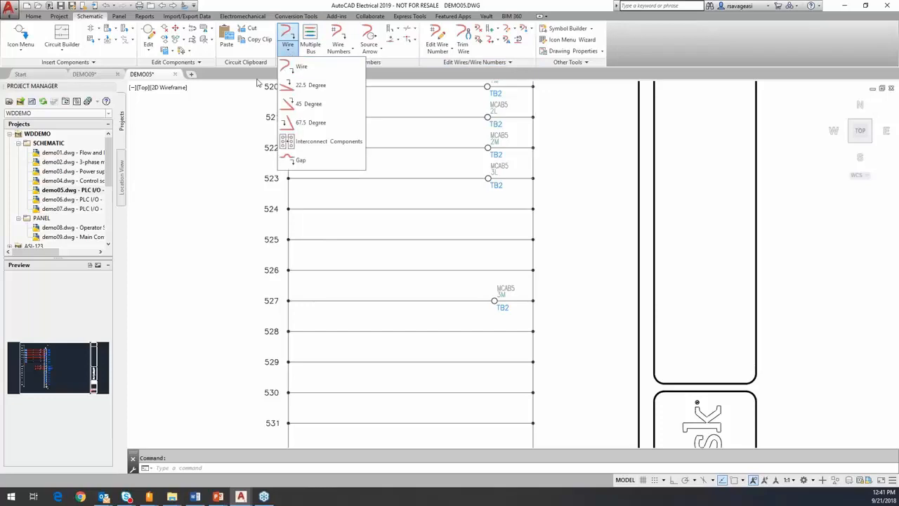
pyautogui.click(171, 141)
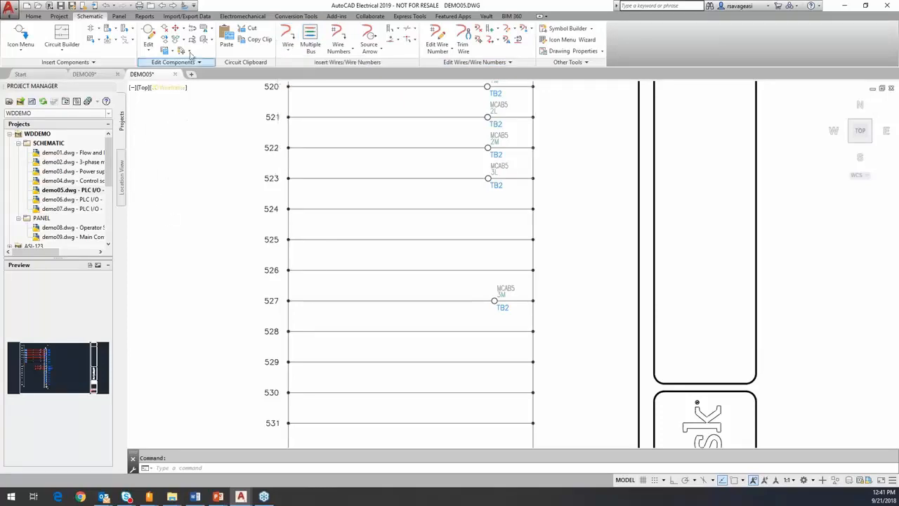
pyautogui.rightClick(500, 295)
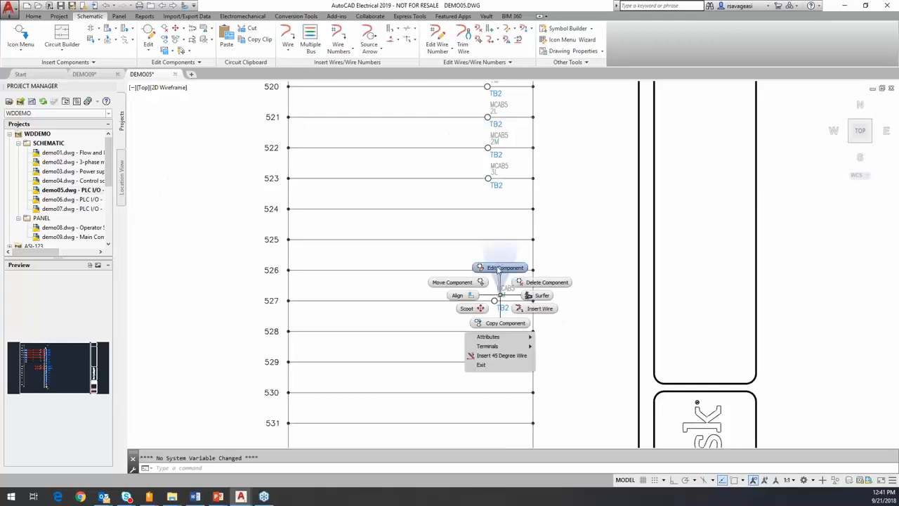
pyautogui.click(499, 269)
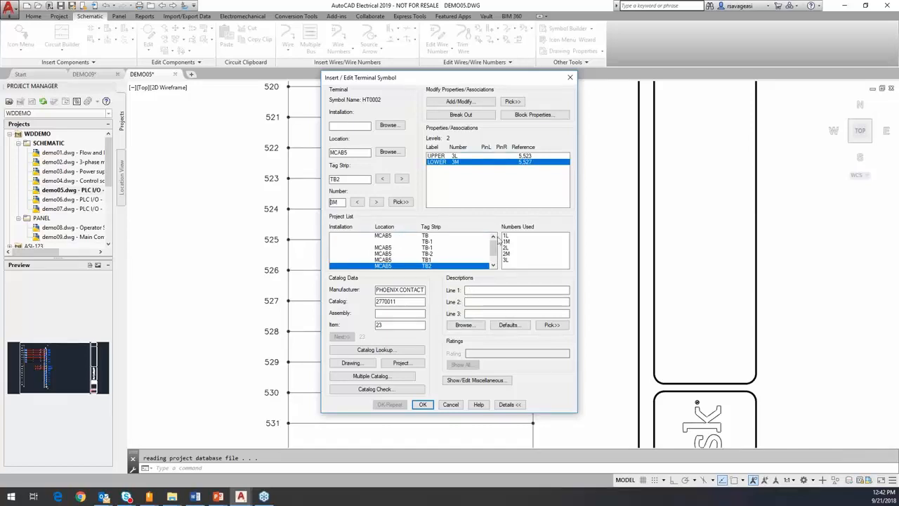
pyautogui.click(452, 406)
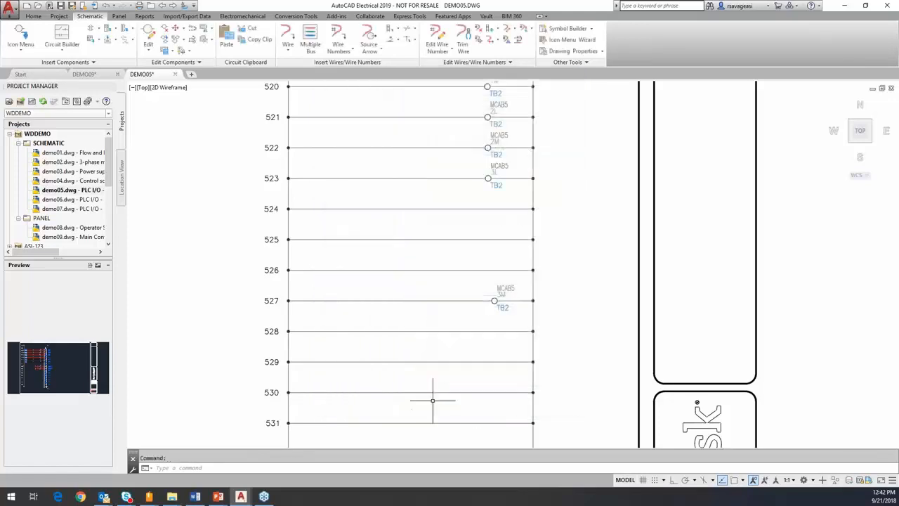
# Insert a round terminal with terminal number on rung 528, directly below terminal 3M
pyautogui.moveTo(502, 334); pyautogui.dragTo(475, 234, button='middle')
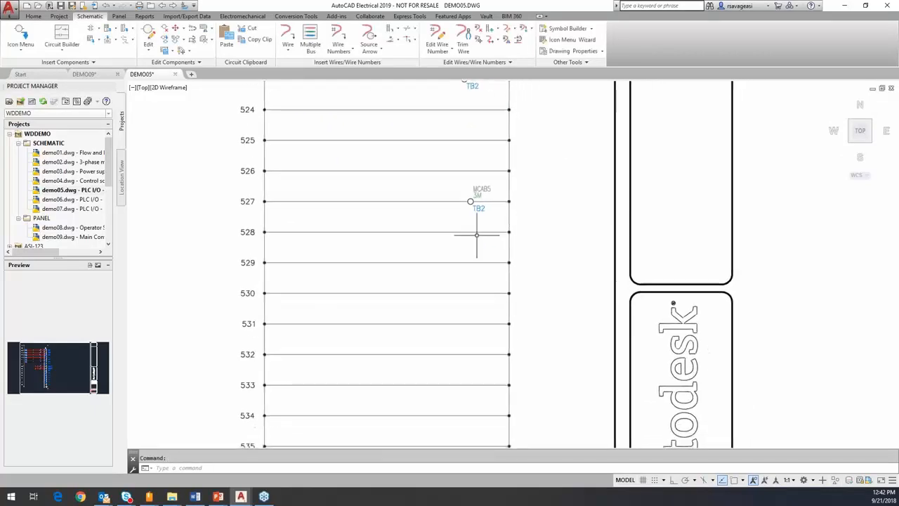
pyautogui.scroll(2, 475, 234)
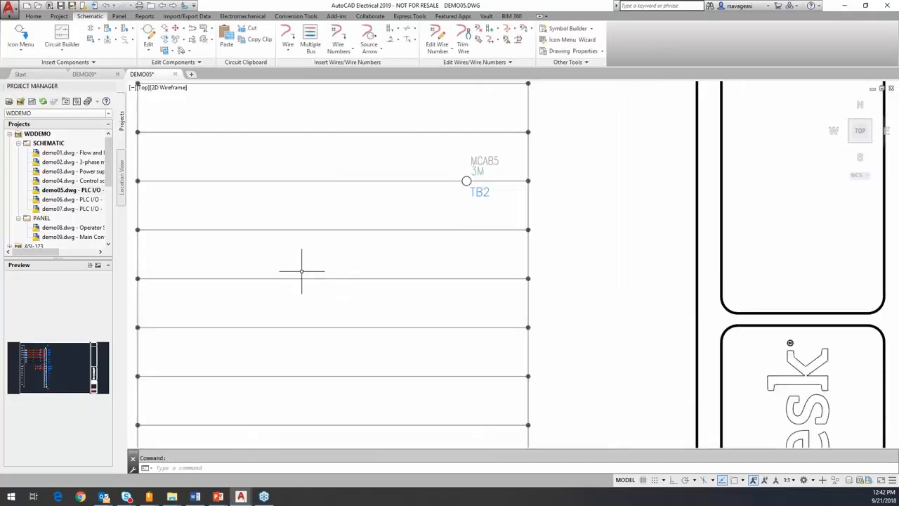
pyautogui.click(15, 35)
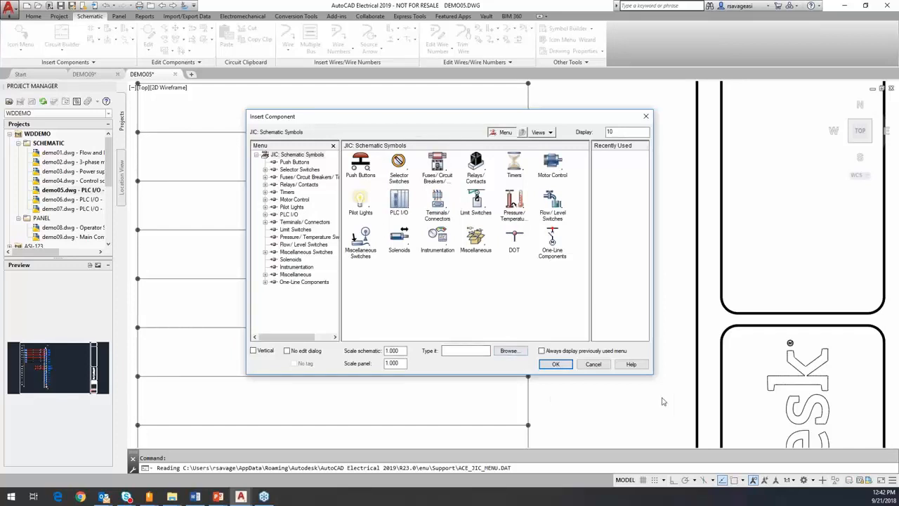
pyautogui.click(594, 364)
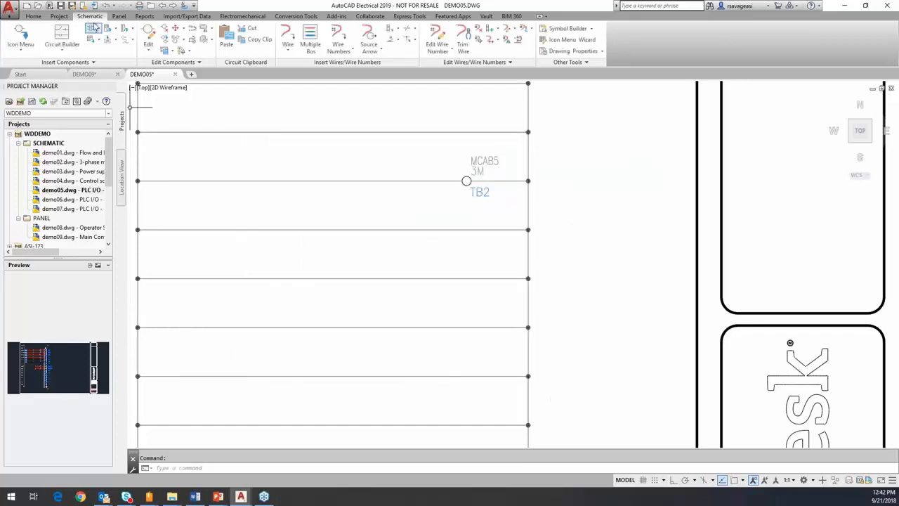
pyautogui.click(21, 31)
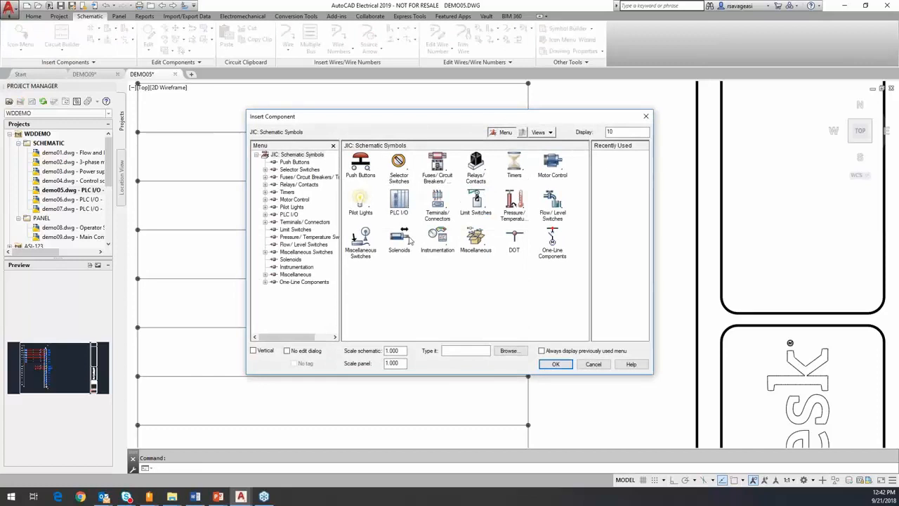
pyautogui.click(437, 202)
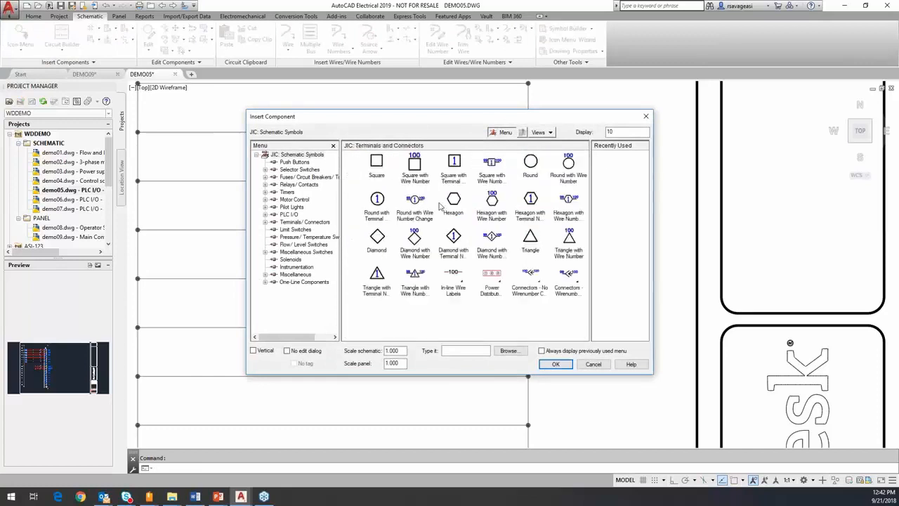
pyautogui.click(378, 201)
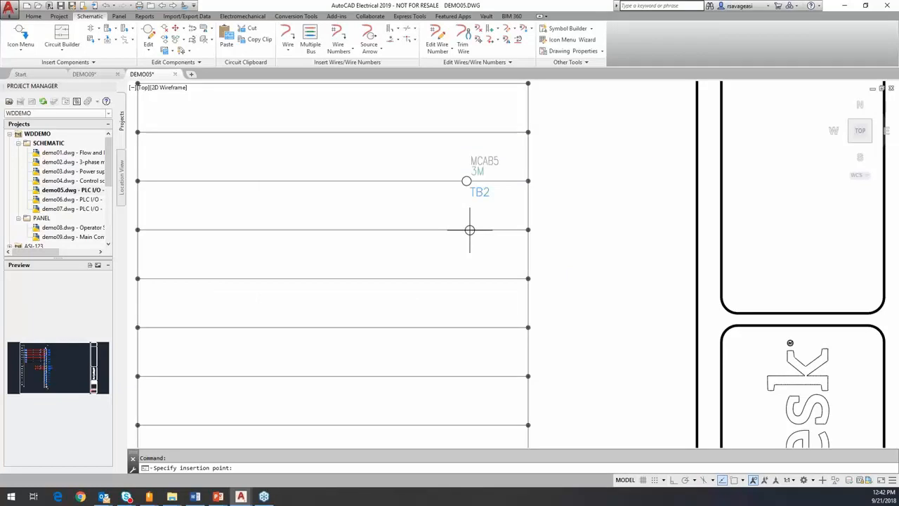
pyautogui.click(655, 480)
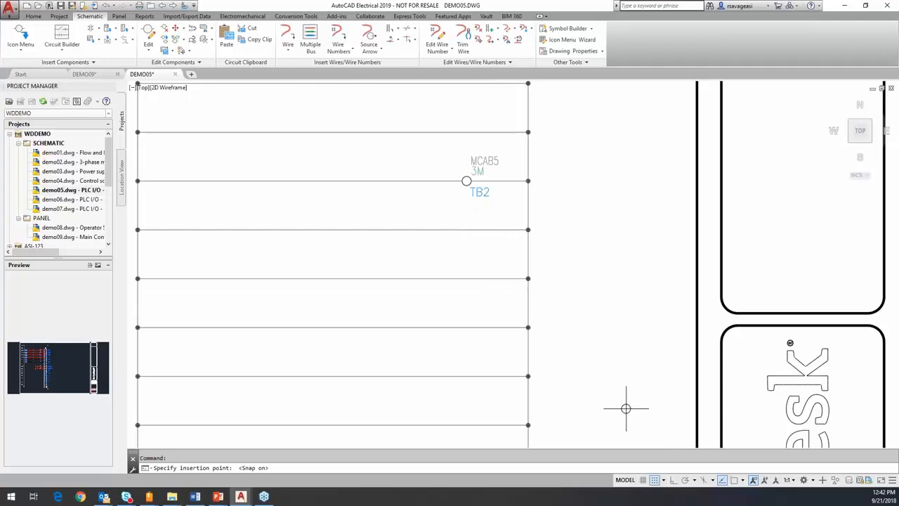
pyautogui.click(655, 480)
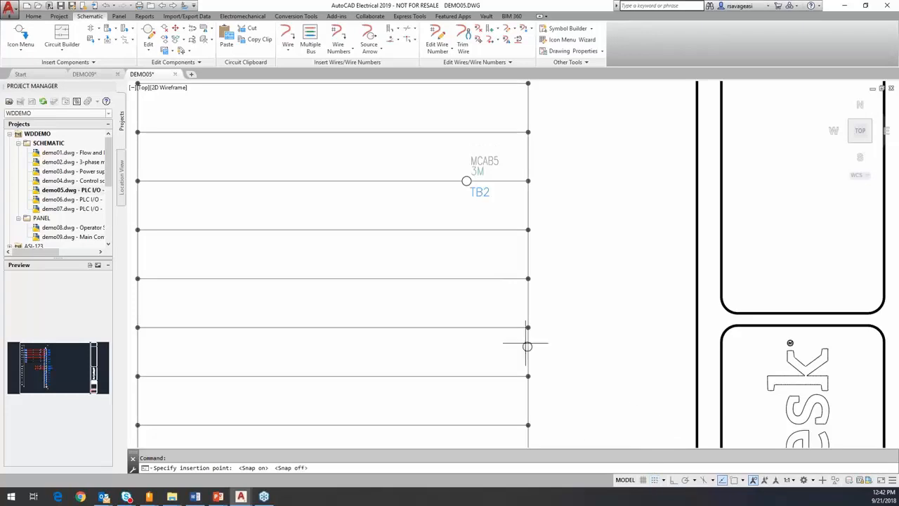
pyautogui.click(467, 230)
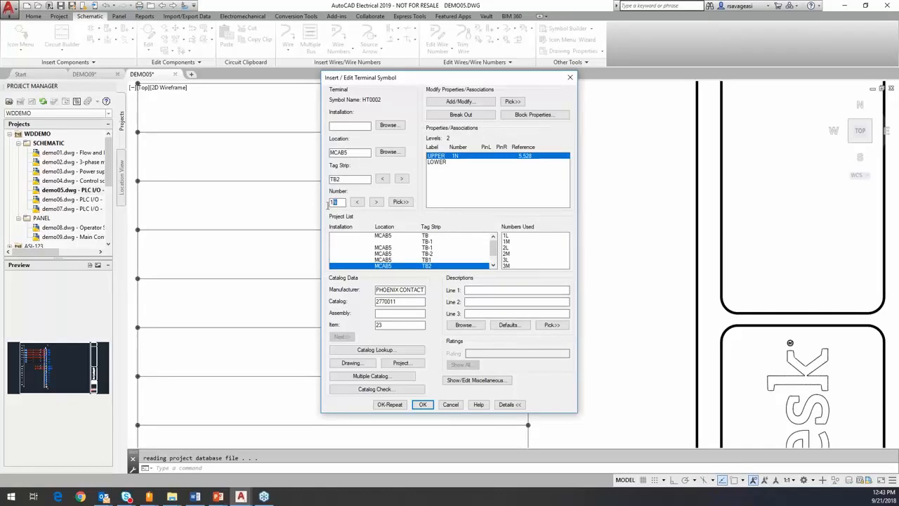
# Number the new TB2 terminal 4L and assign it the AUTOMATIONDIRECT DN-D10 multi-level terminal block from the catalog
pyautogui.moveTo(327, 204); pyautogui.dragTo(284, 202)
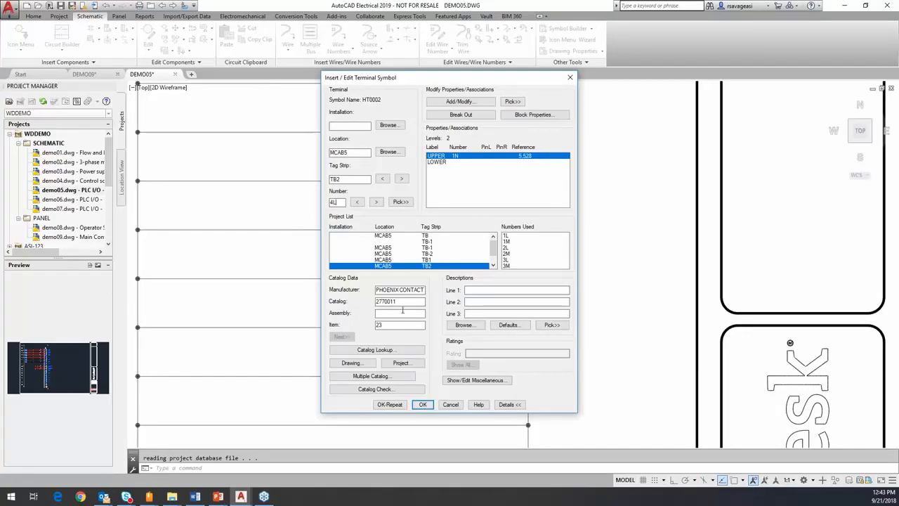
pyautogui.click(374, 351)
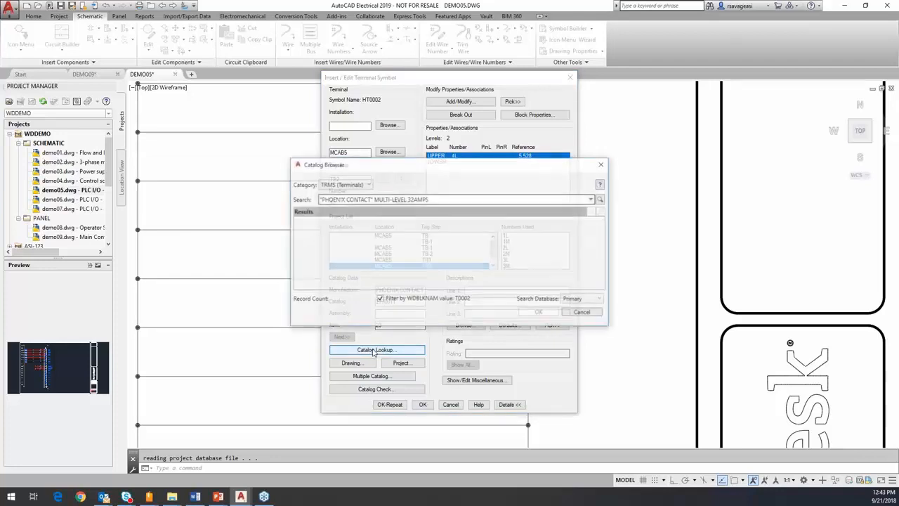
pyautogui.click(591, 199)
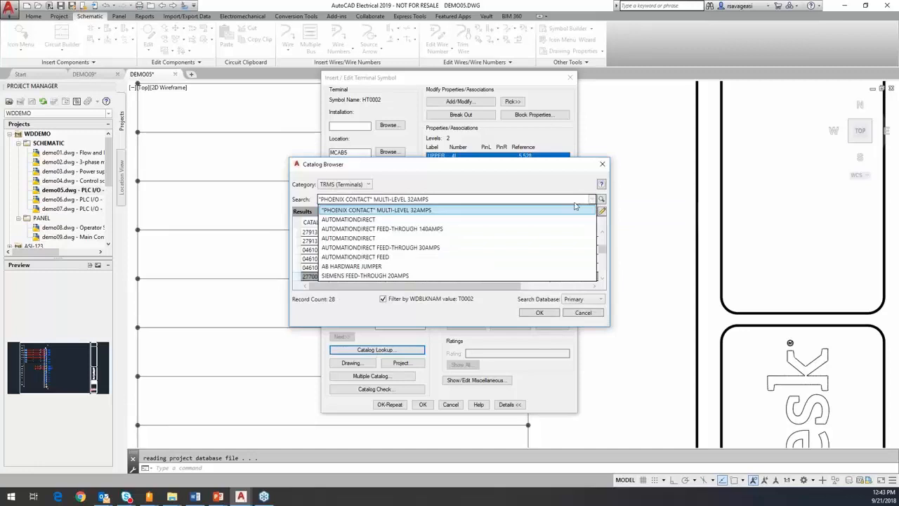
pyautogui.click(371, 220)
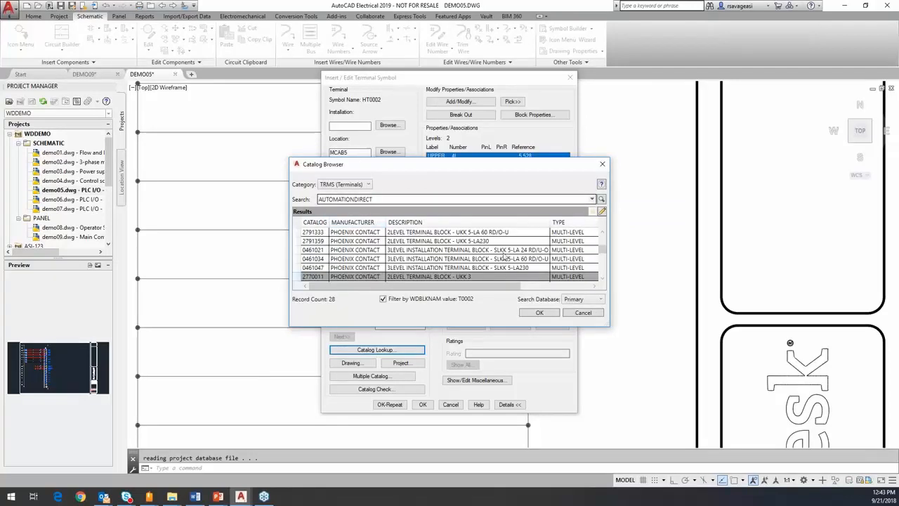
pyautogui.click(601, 199)
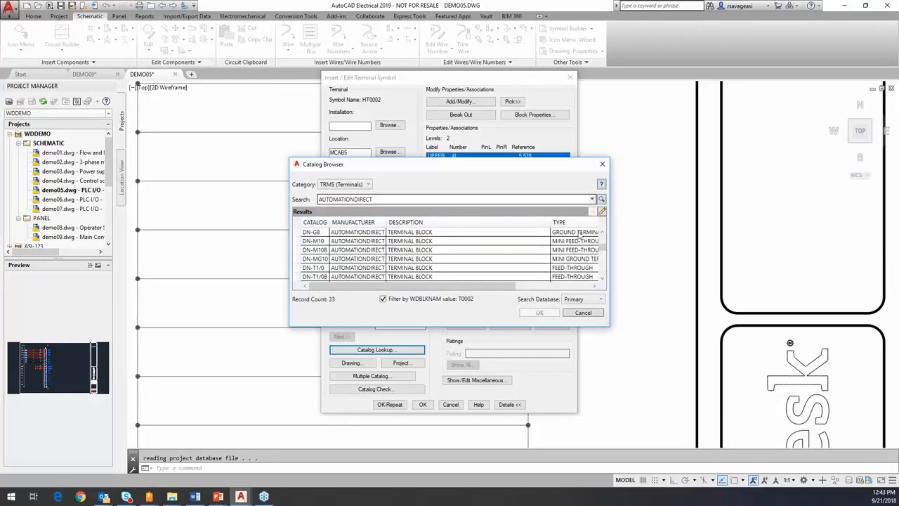
pyautogui.scroll(2, 605, 249)
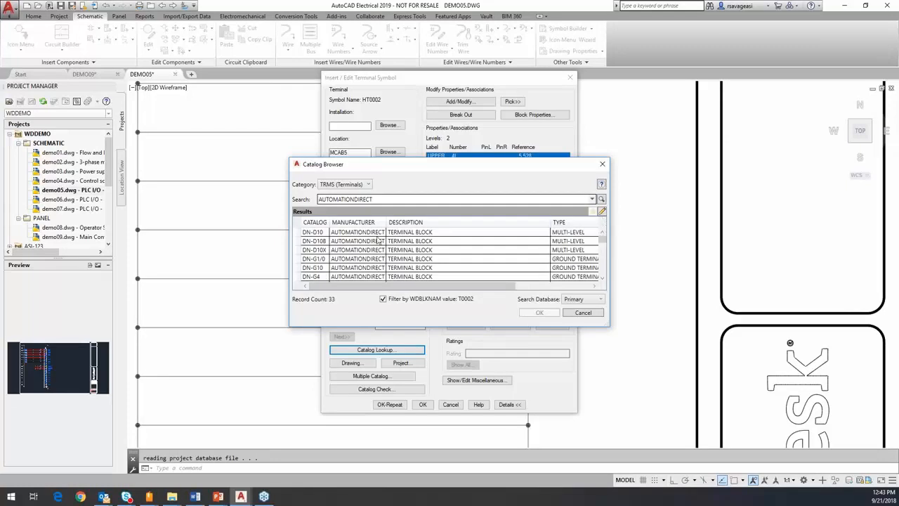
pyautogui.click(312, 234)
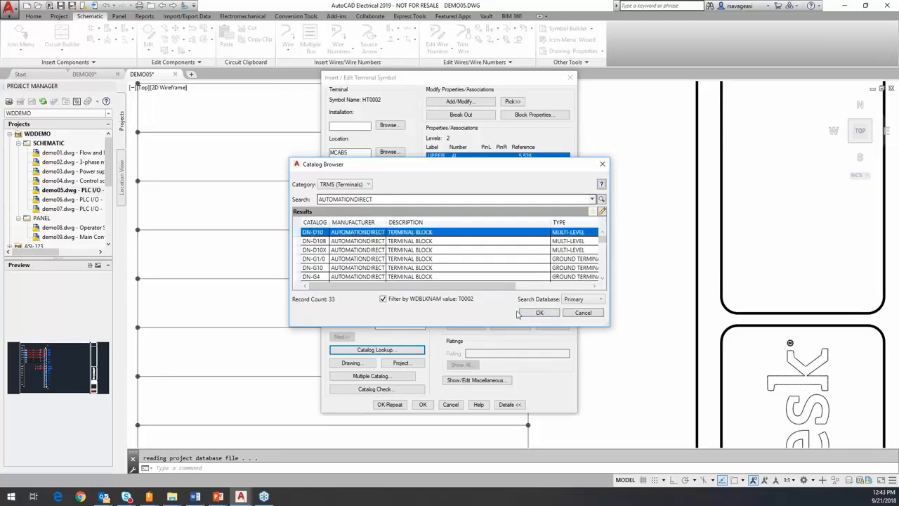
pyautogui.click(538, 313)
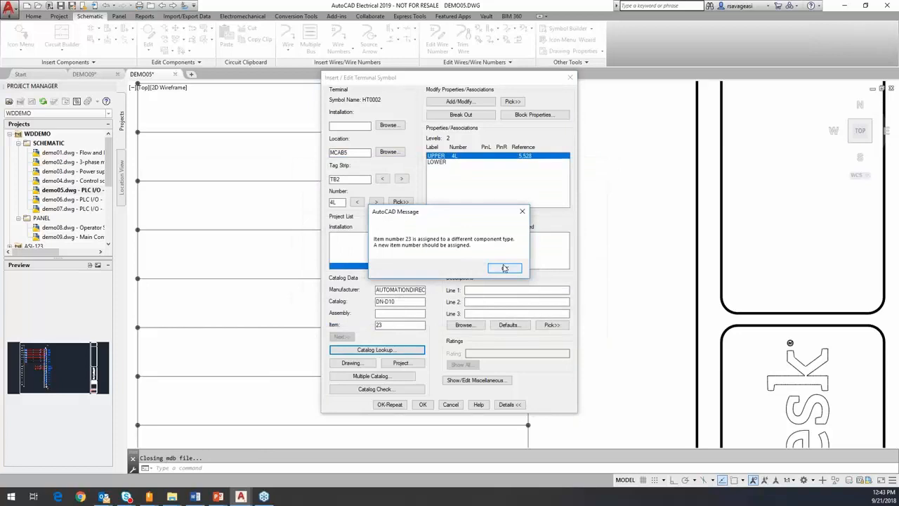
# Give terminal 4L the next available item number, 49, and complete its insertion
pyautogui.click(504, 268)
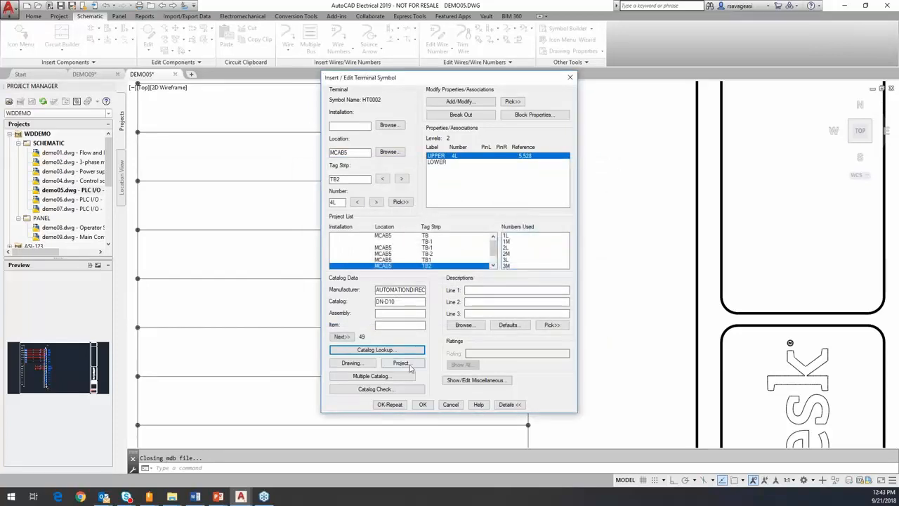
pyautogui.click(342, 337)
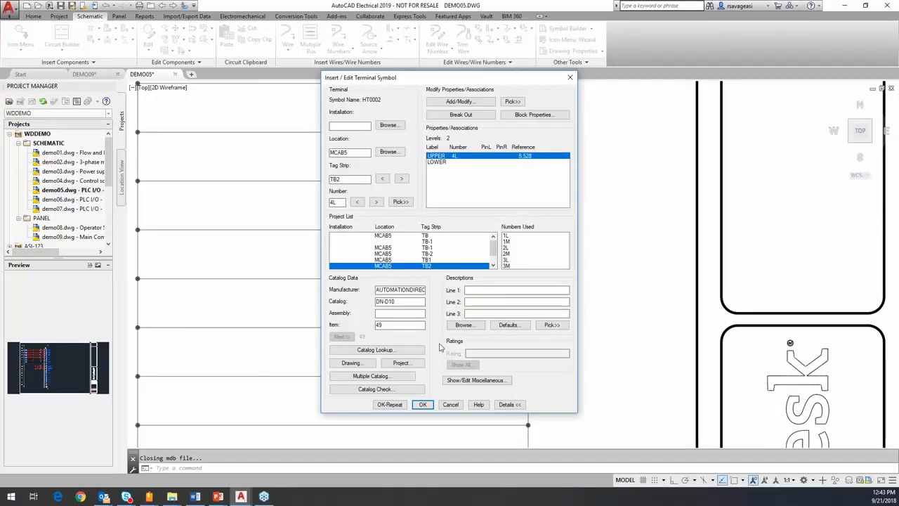
pyautogui.click(423, 404)
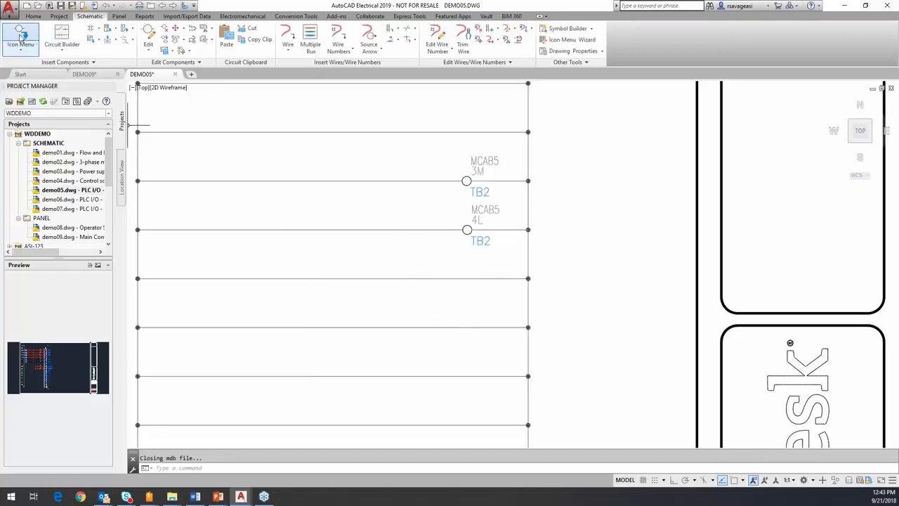
# Insert another round terminal with terminal number on rung 529, below 4L, and number it 4M
pyautogui.click(21, 36)
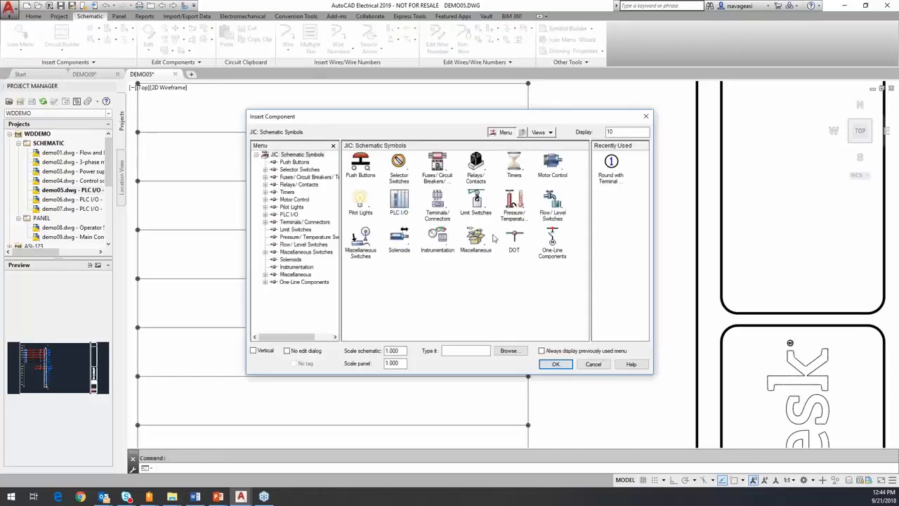
pyautogui.click(613, 165)
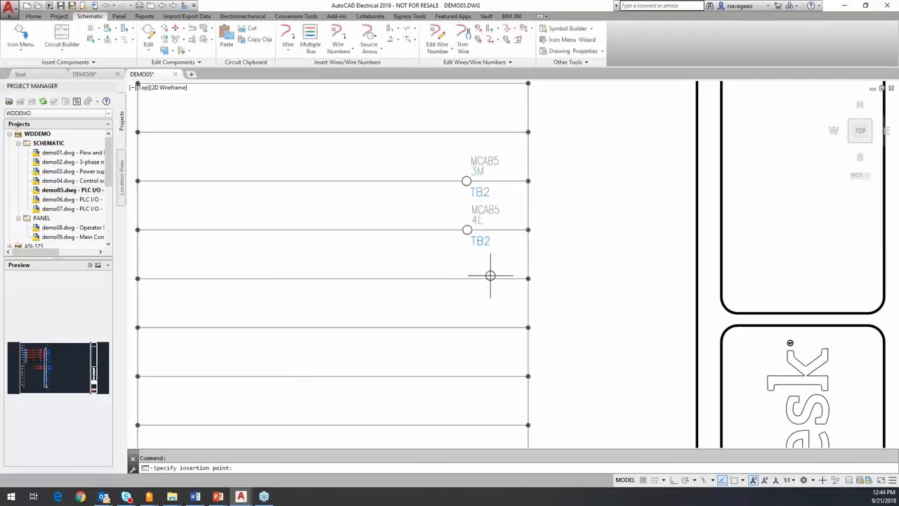
pyautogui.click(470, 277)
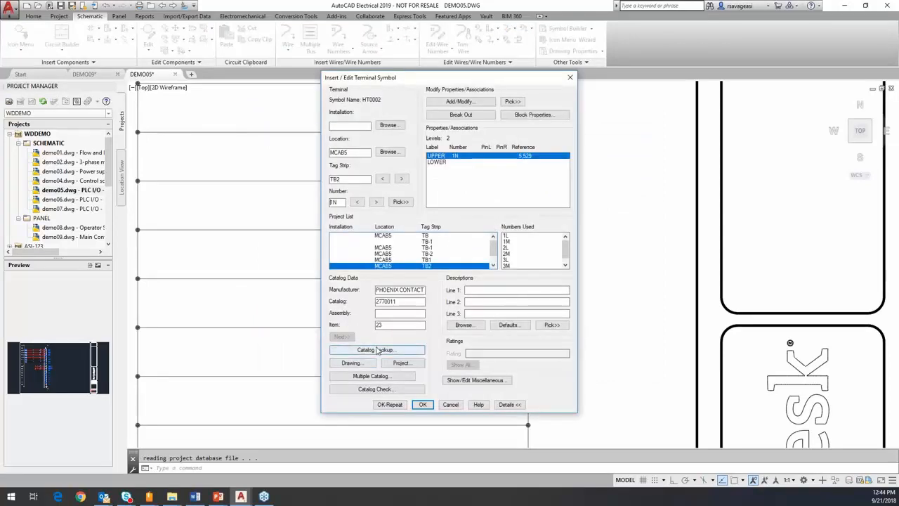
pyautogui.moveTo(338, 202); pyautogui.dragTo(320, 203)
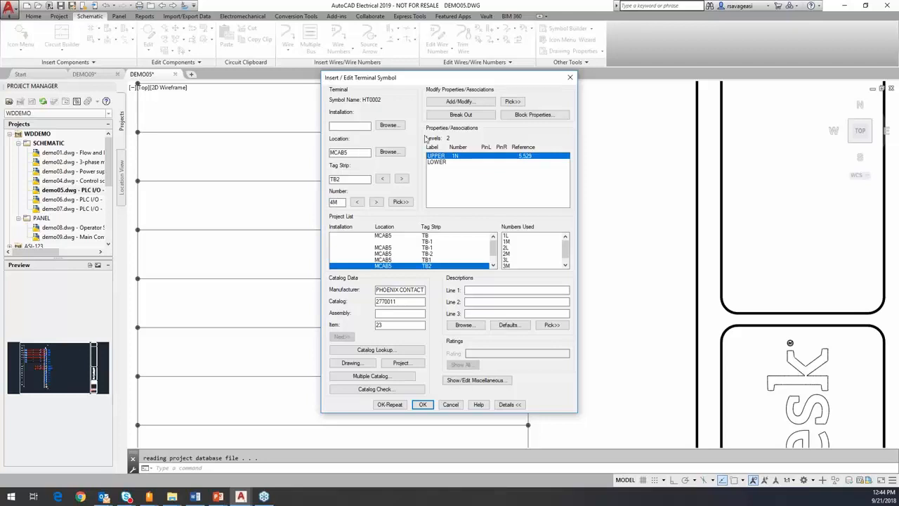
# Associate terminal 4M with the lower level of 4L in strip MCAB5-TB2, accept the terminal and update the related components
pyautogui.click(460, 101)
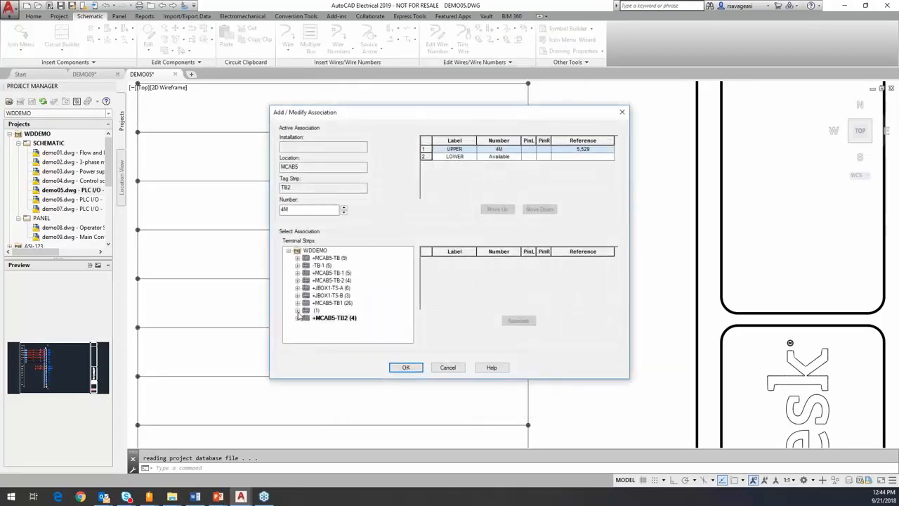
pyautogui.click(297, 310)
pyautogui.click(298, 325)
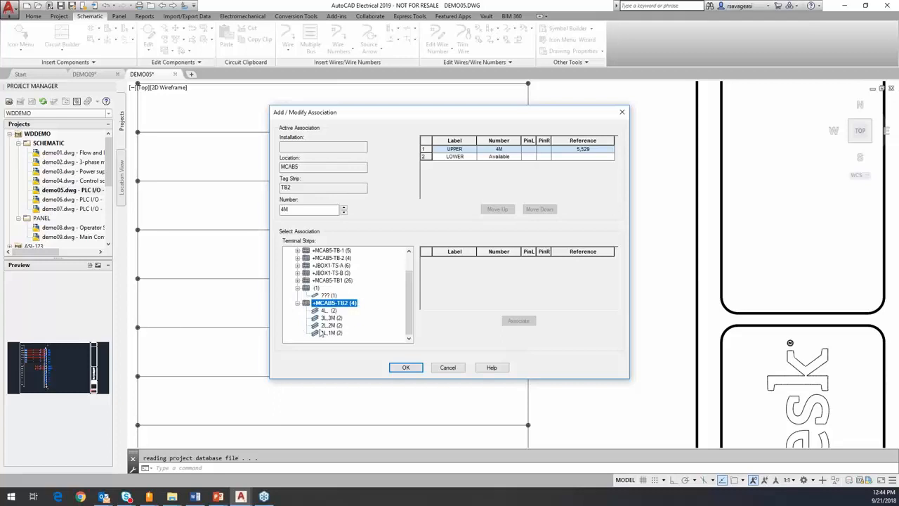
pyautogui.click(328, 310)
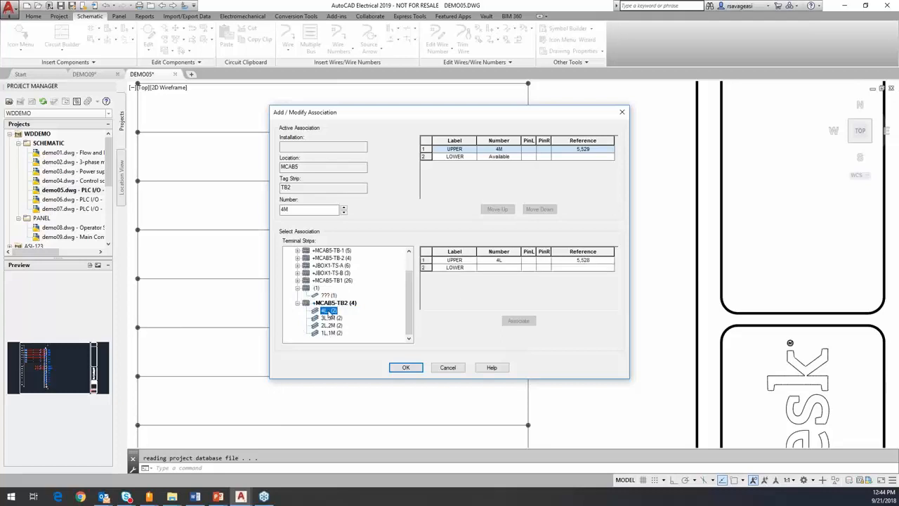
pyautogui.click(457, 268)
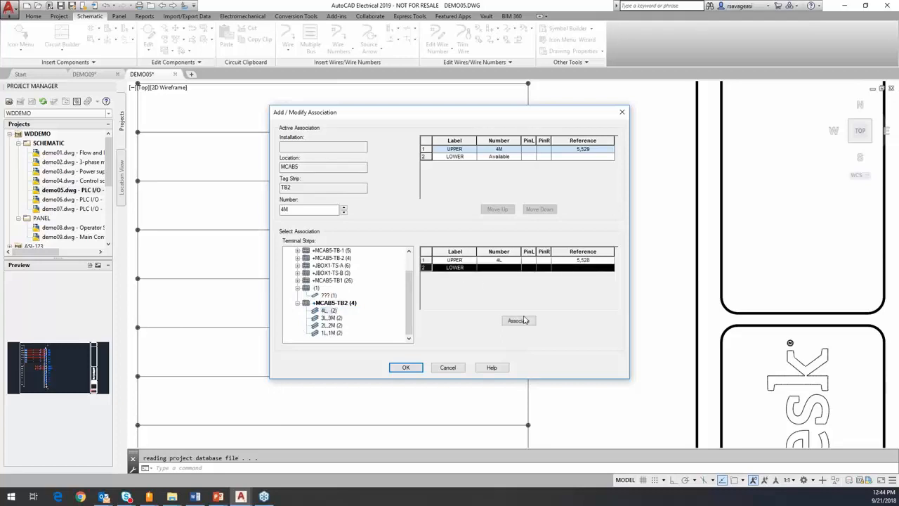
pyautogui.click(523, 321)
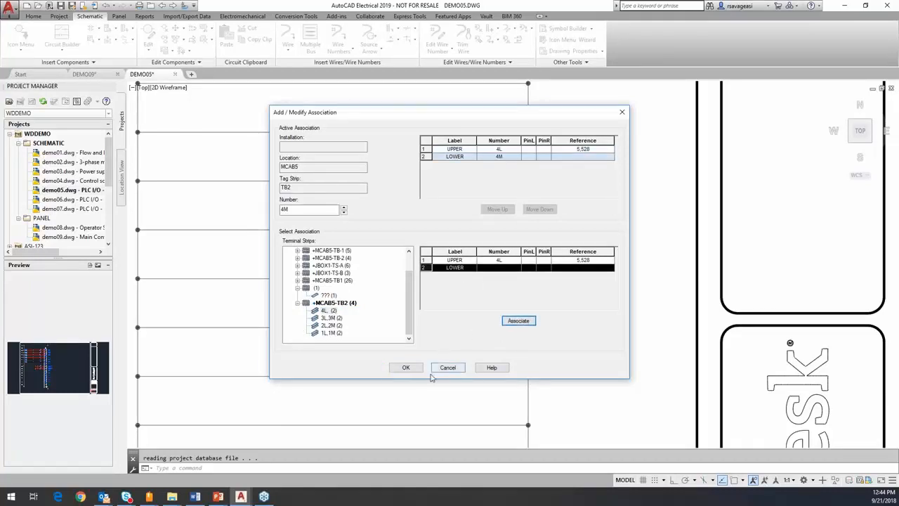
pyautogui.click(408, 368)
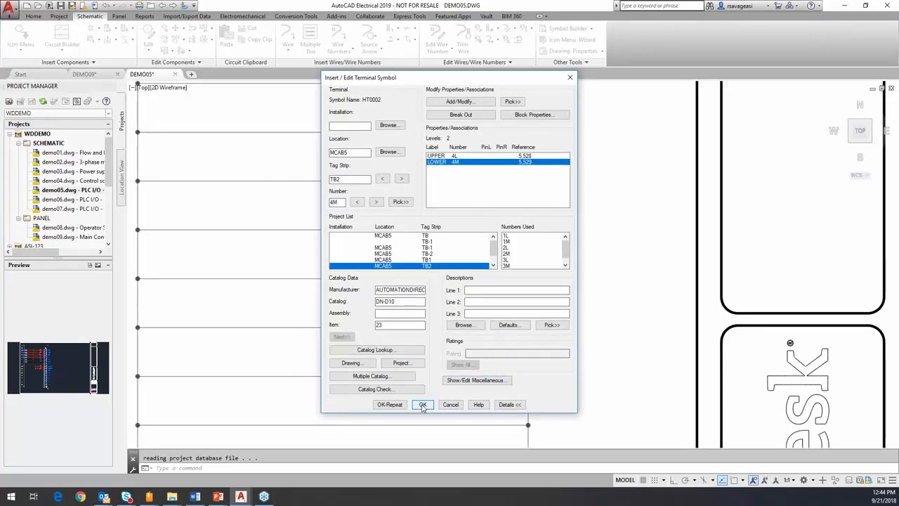
pyautogui.click(422, 406)
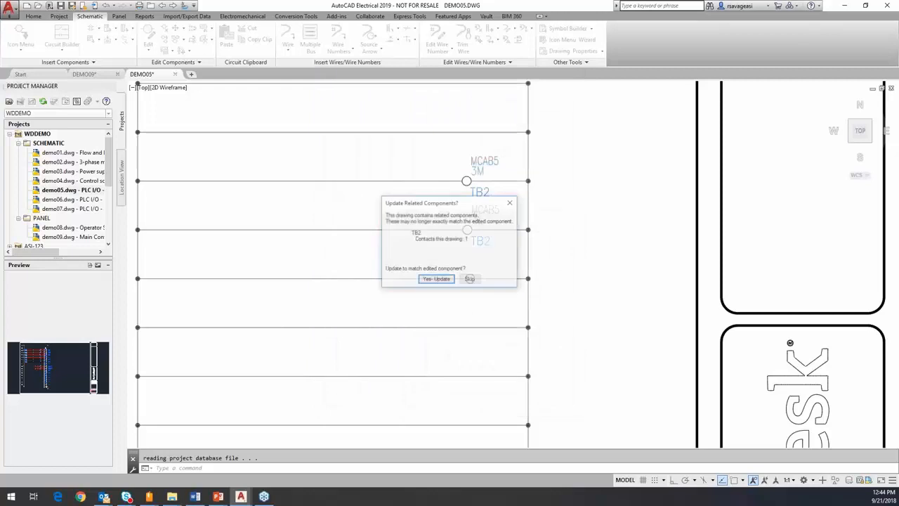
pyautogui.click(435, 279)
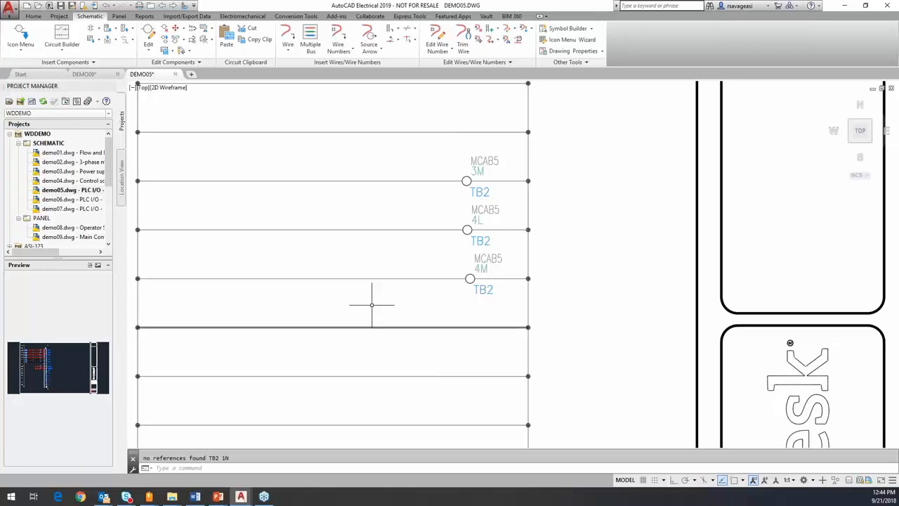
# Switch to the DEMO09 panel drawing and start the Terminal Strip Editor, saving the drawing
pyautogui.click(84, 74)
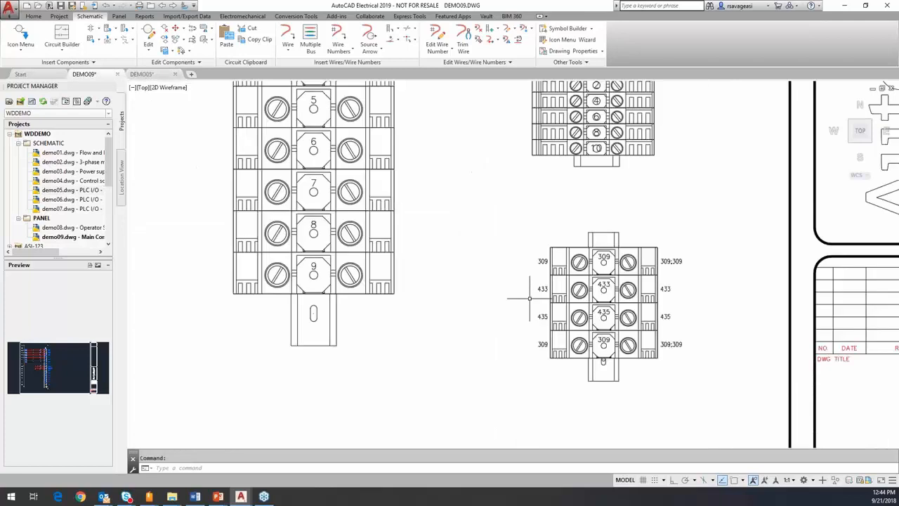
pyautogui.click(119, 16)
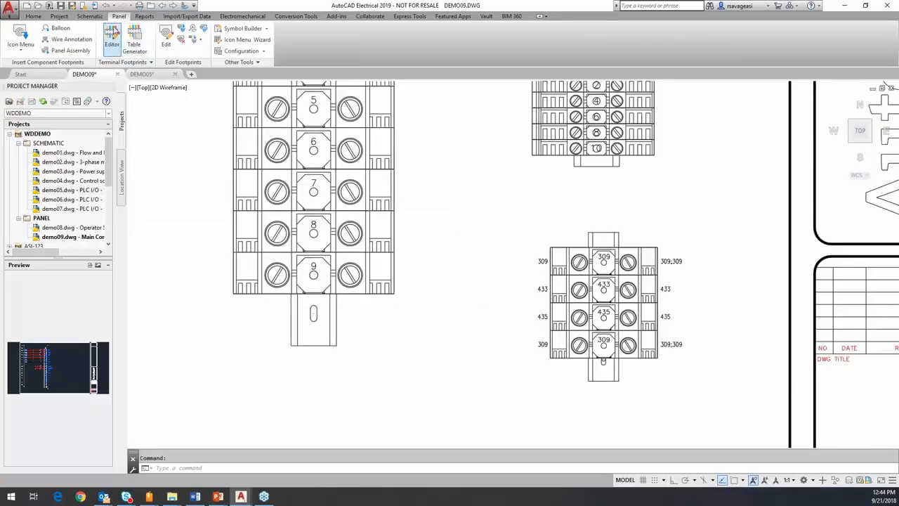
pyautogui.click(113, 36)
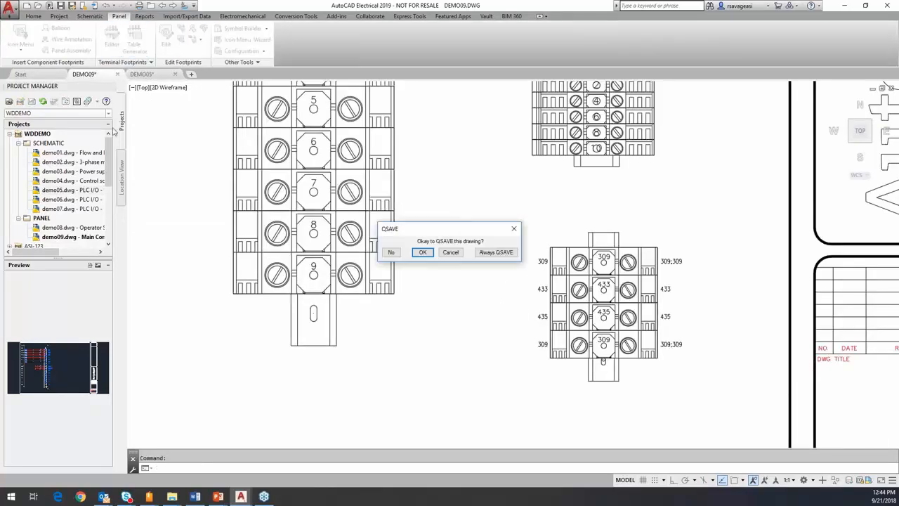
pyautogui.click(424, 252)
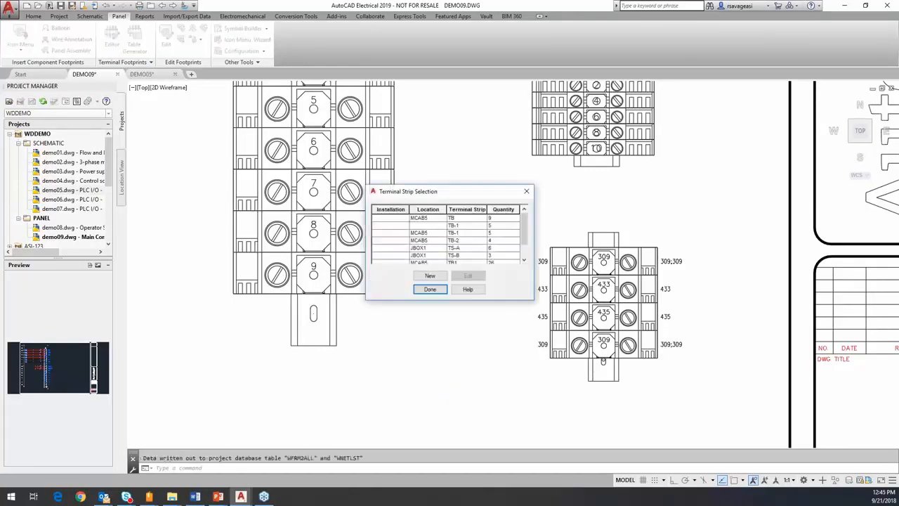
pyautogui.click(425, 241)
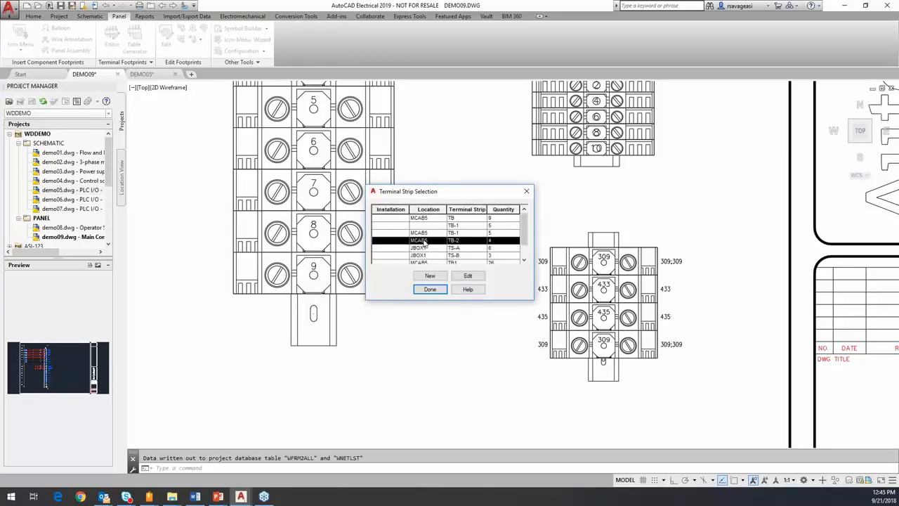
pyautogui.scroll(-2, 523, 231)
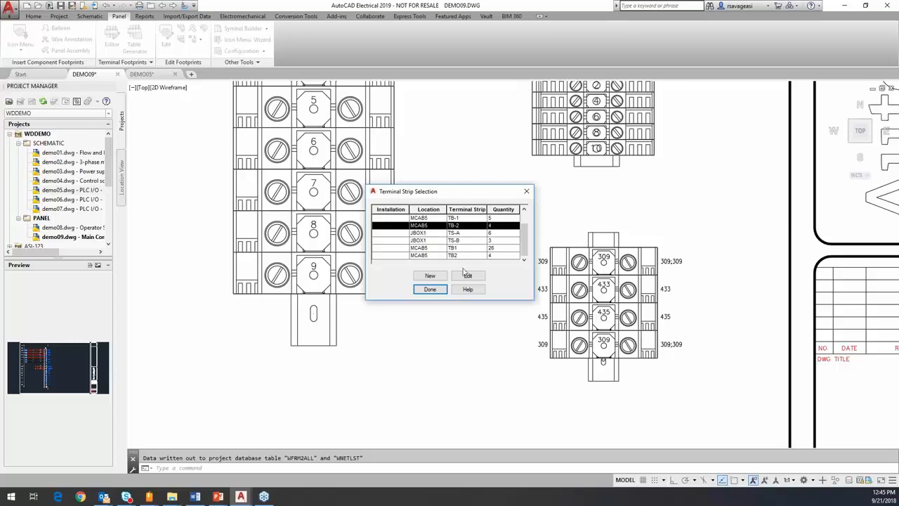
pyautogui.click(428, 290)
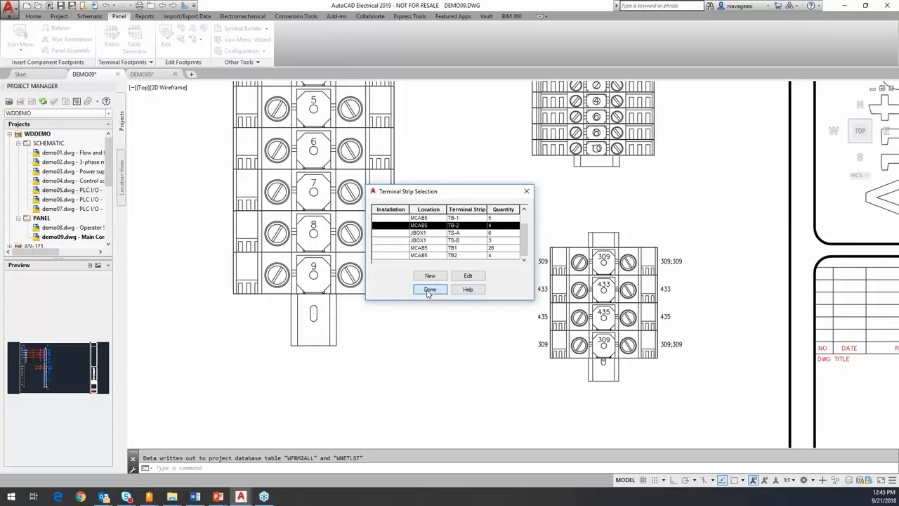
pyautogui.click(141, 74)
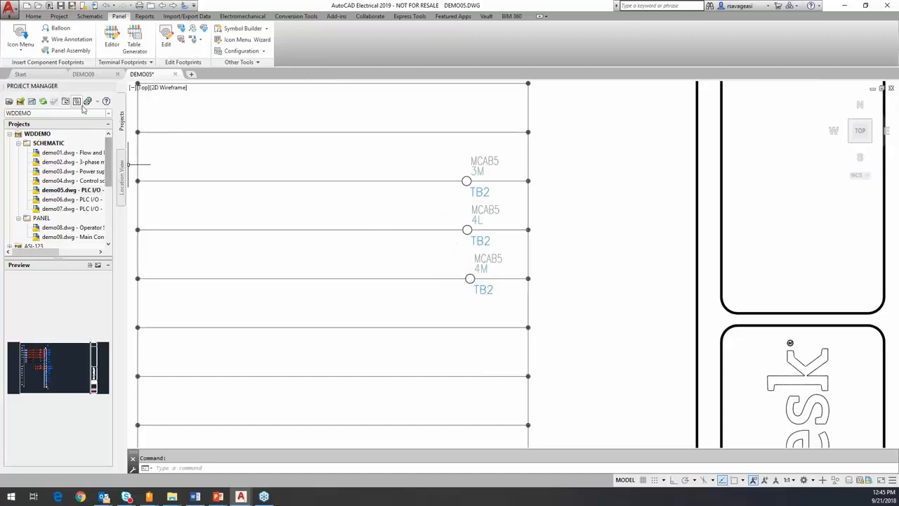
pyautogui.click(83, 74)
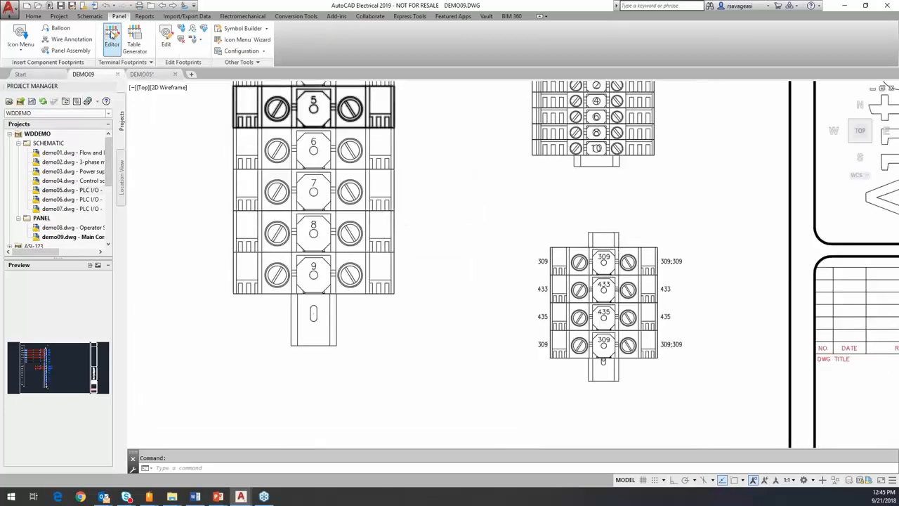
# Open strip TB2 of MCAB5 in the Terminal Strip Editor and examine its terminal levels and graphical layout preview
pyautogui.click(112, 36)
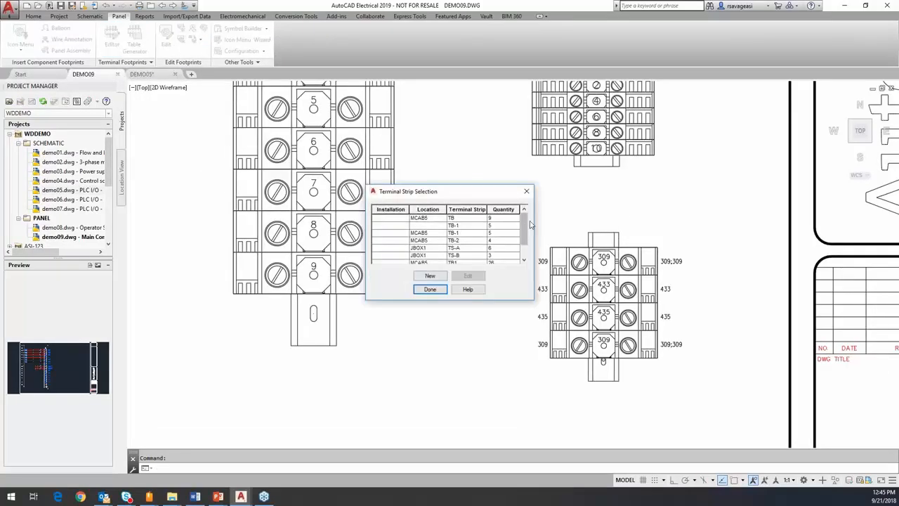
pyautogui.scroll(-1, 523, 226)
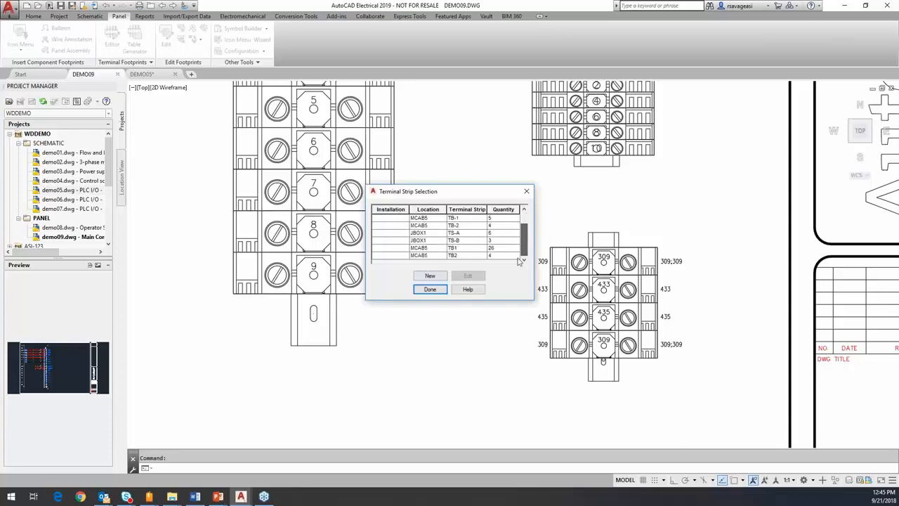
pyautogui.click(443, 256)
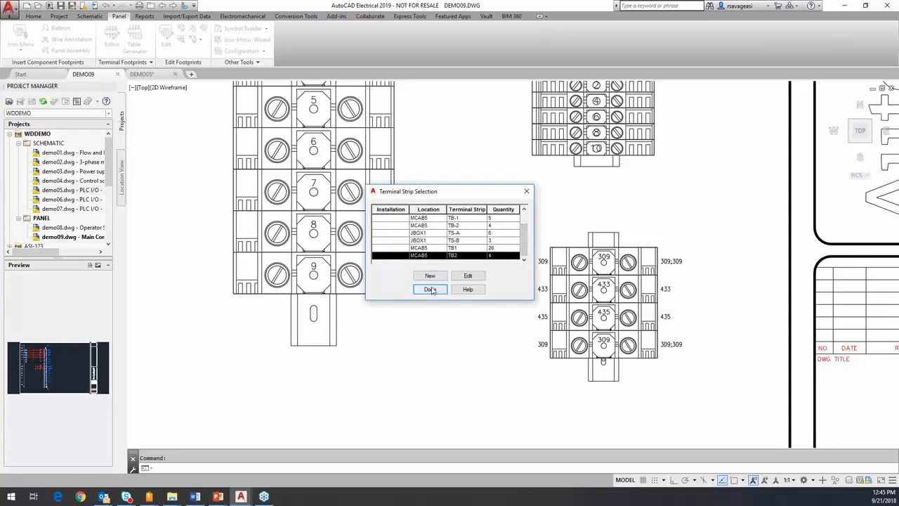
pyautogui.click(474, 277)
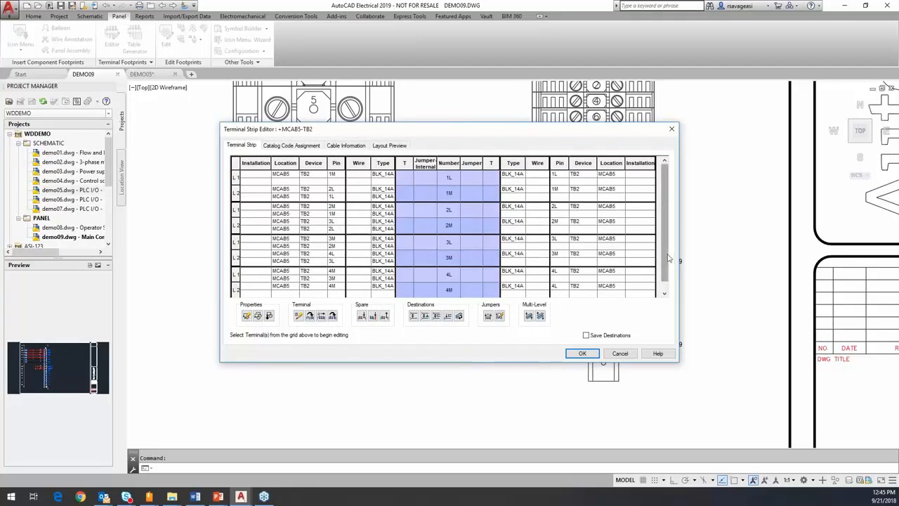
pyautogui.moveTo(667, 257); pyautogui.dragTo(667, 224)
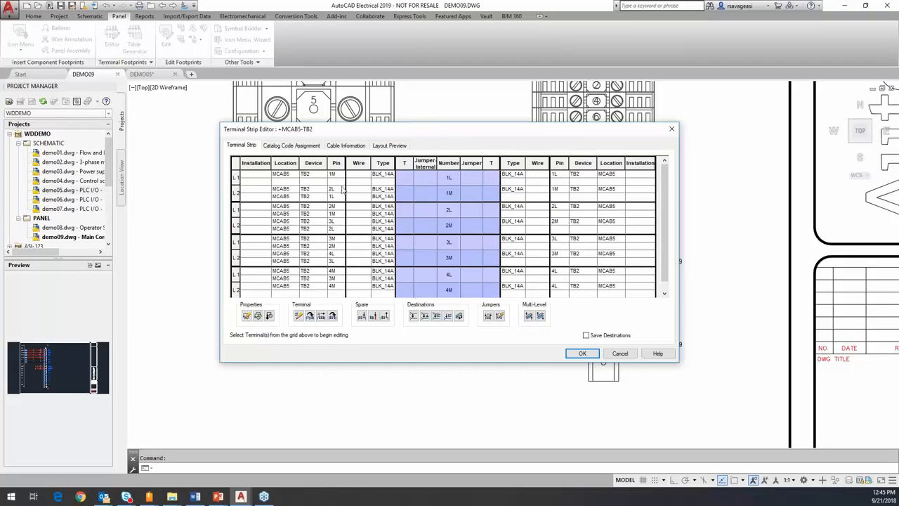
pyautogui.click(384, 146)
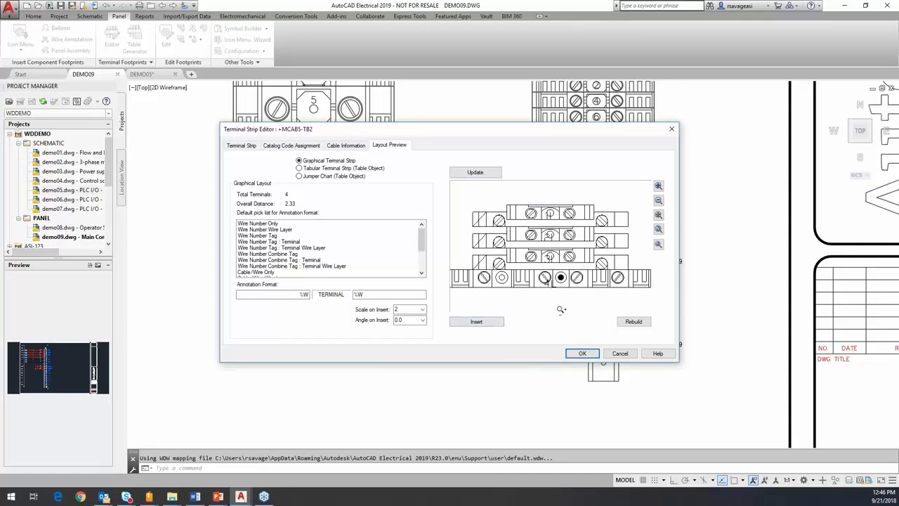
pyautogui.click(582, 352)
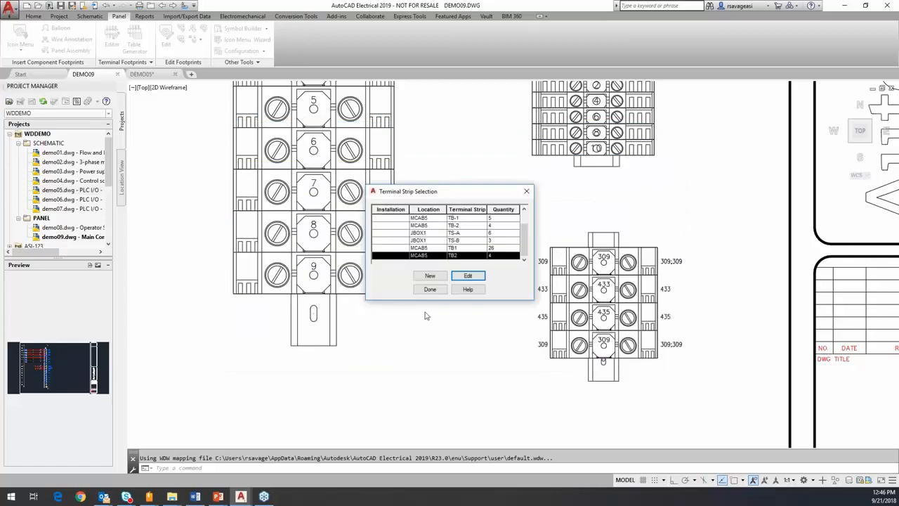
# Insert the graphical terminal strip for MCAB5-TB2 at scale 2 below the MCAB5 TB strip, then close the Terminal Strip Editor
pyautogui.click(469, 276)
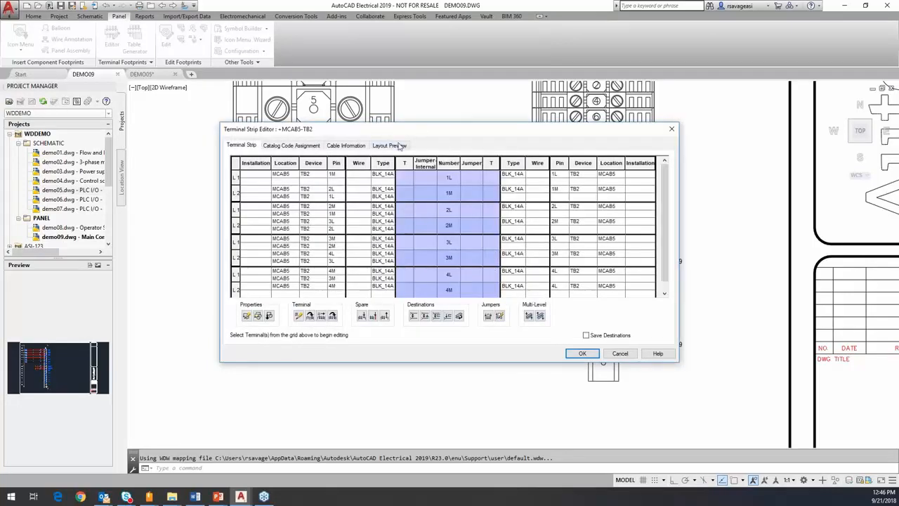
pyautogui.click(399, 146)
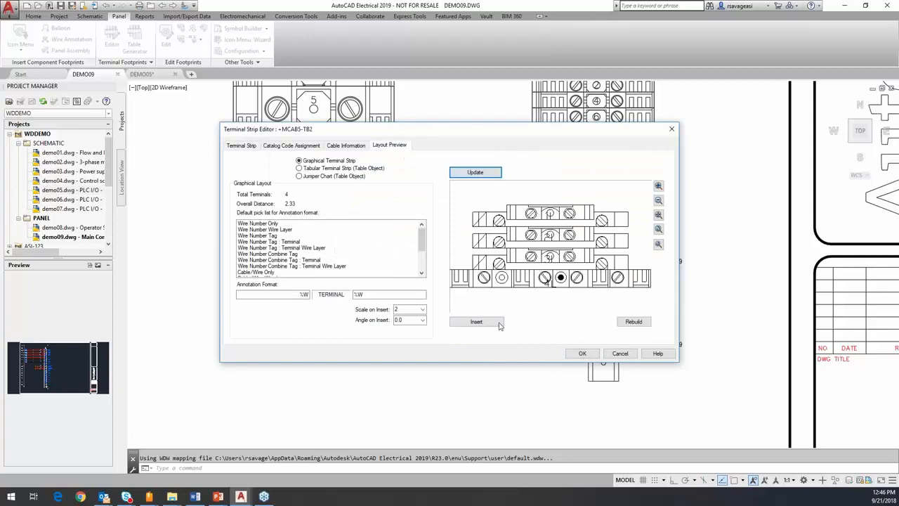
pyautogui.click(476, 322)
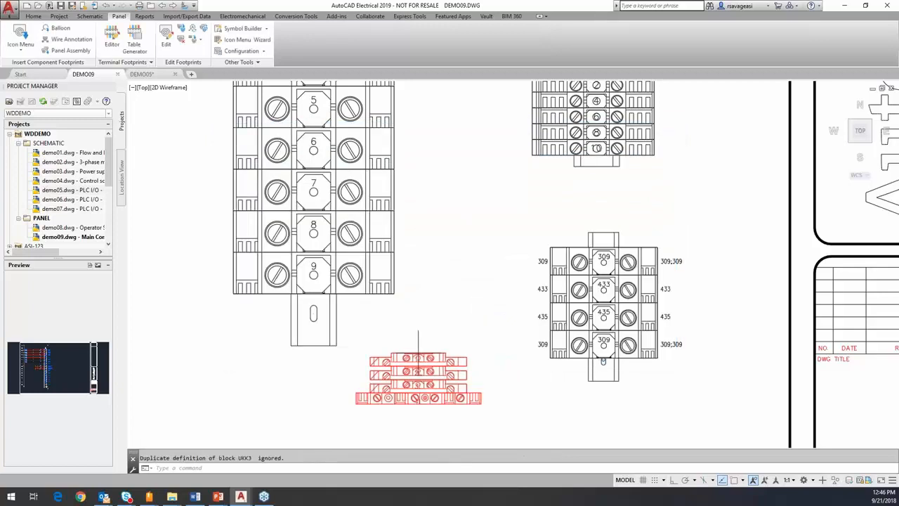
pyautogui.scroll(-4, 414, 362)
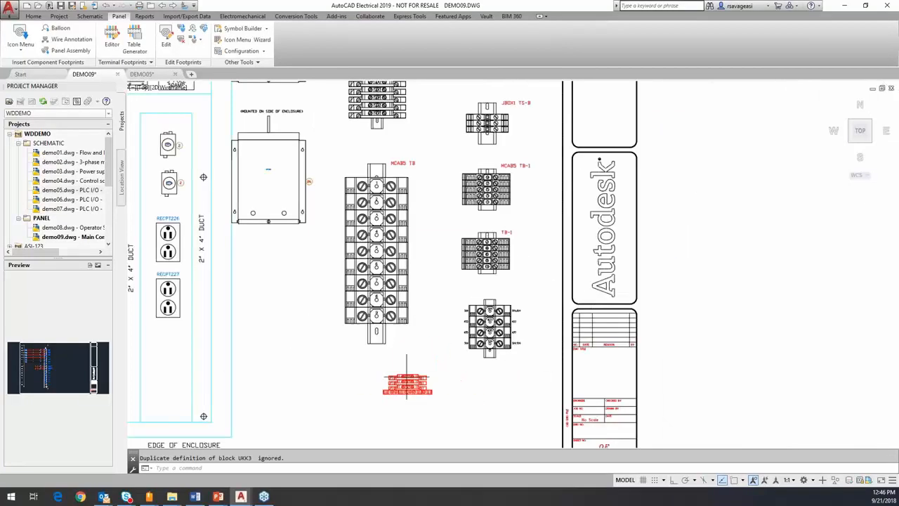
pyautogui.click(376, 396)
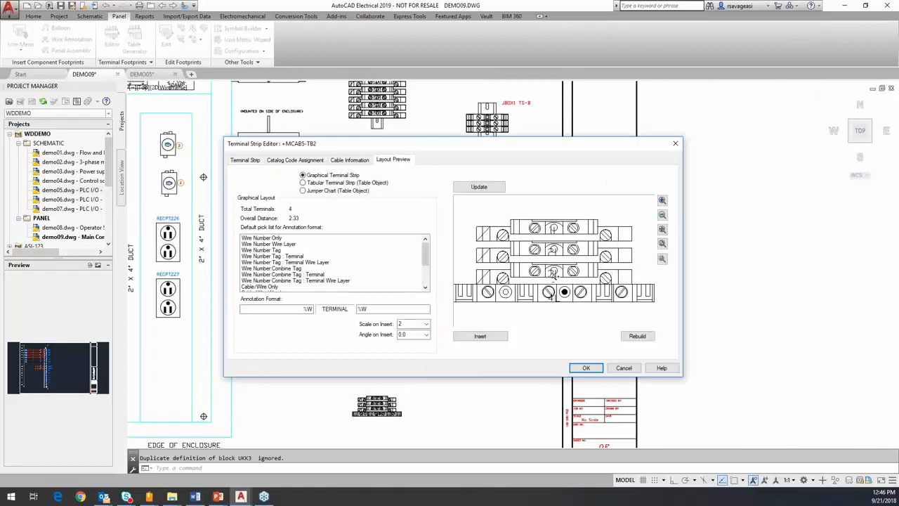
pyautogui.click(624, 368)
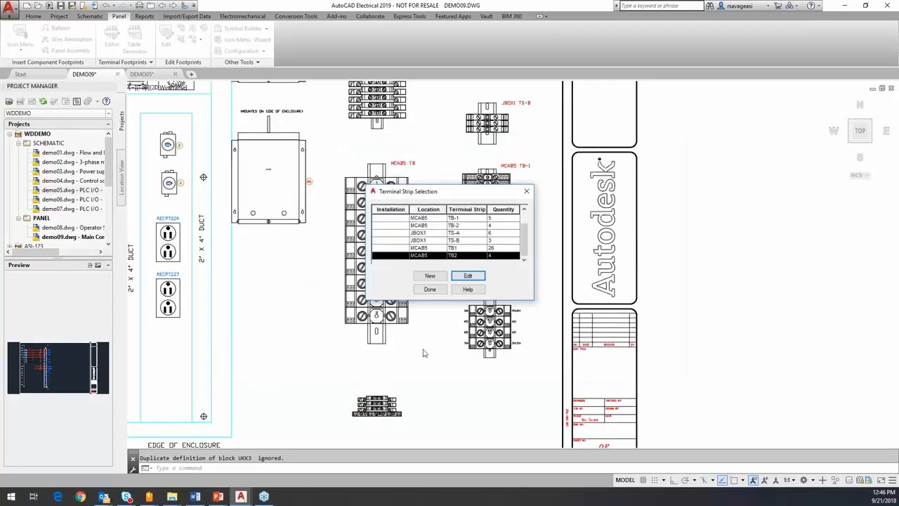
pyautogui.click(430, 289)
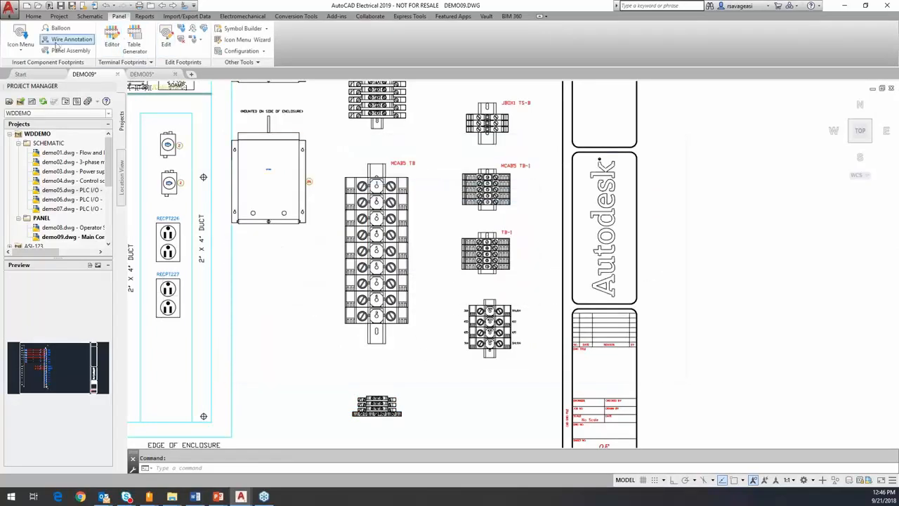
# Set up an AB 199-DR1 DIN rail footprint running vertically through the centre of the new TB2 strip, about 3.13 long
pyautogui.click(19, 39)
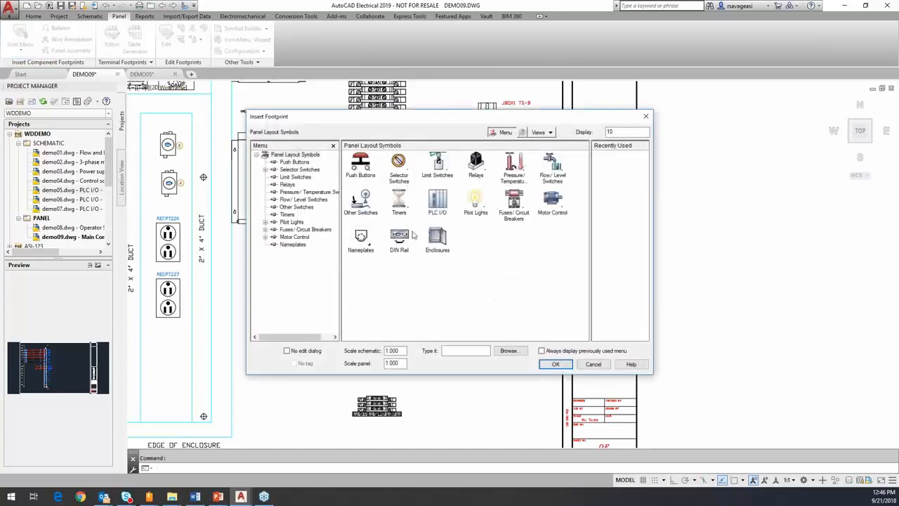
pyautogui.click(399, 237)
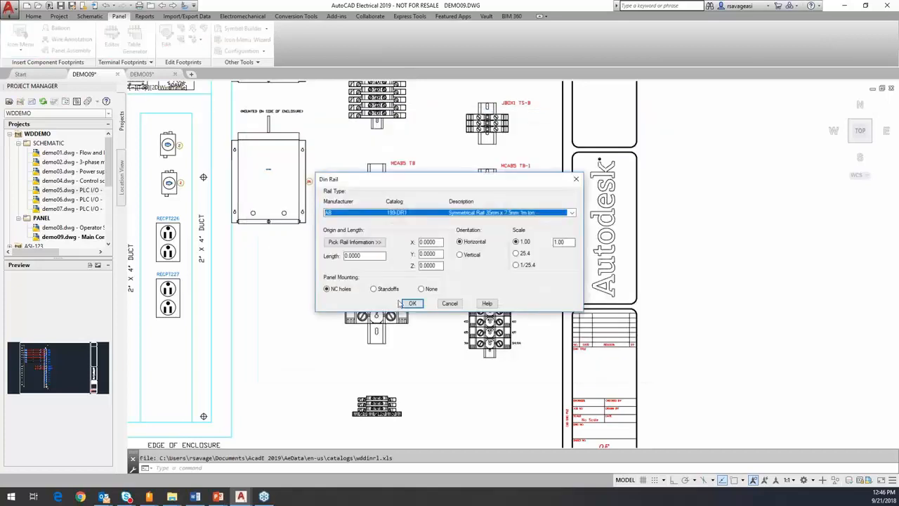
pyautogui.click(413, 304)
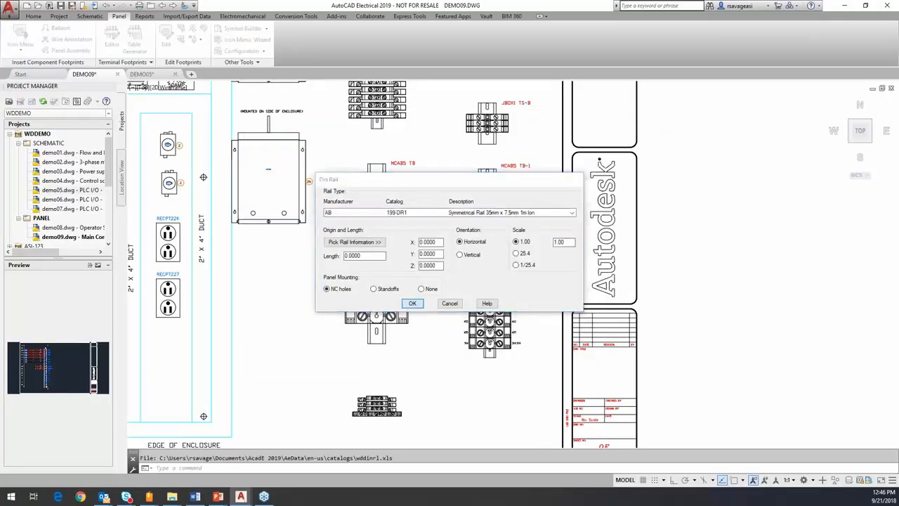
pyautogui.click(469, 266)
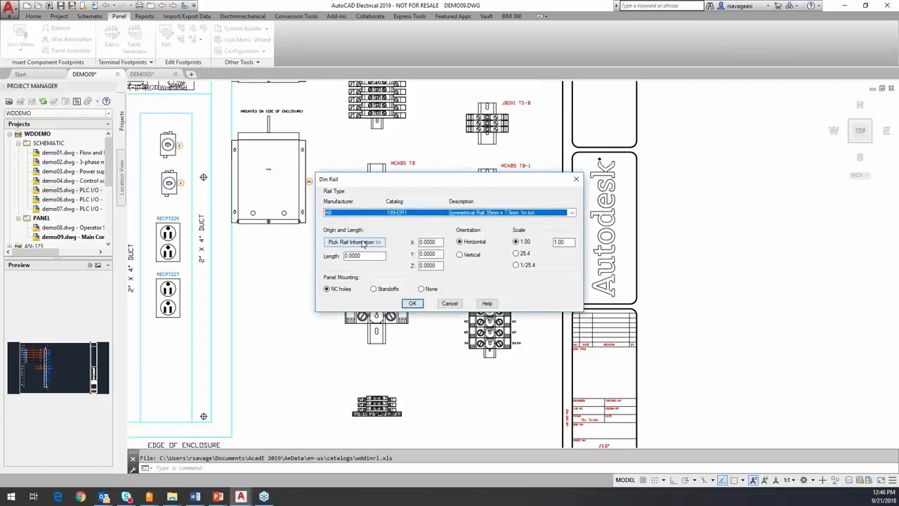
pyautogui.click(363, 243)
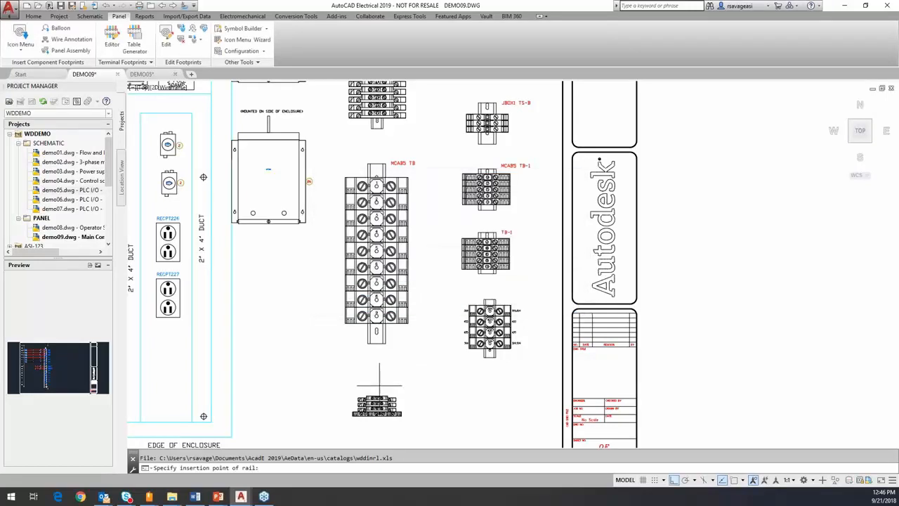
pyautogui.scroll(5, 381, 390)
pyautogui.scroll(4, 362, 369)
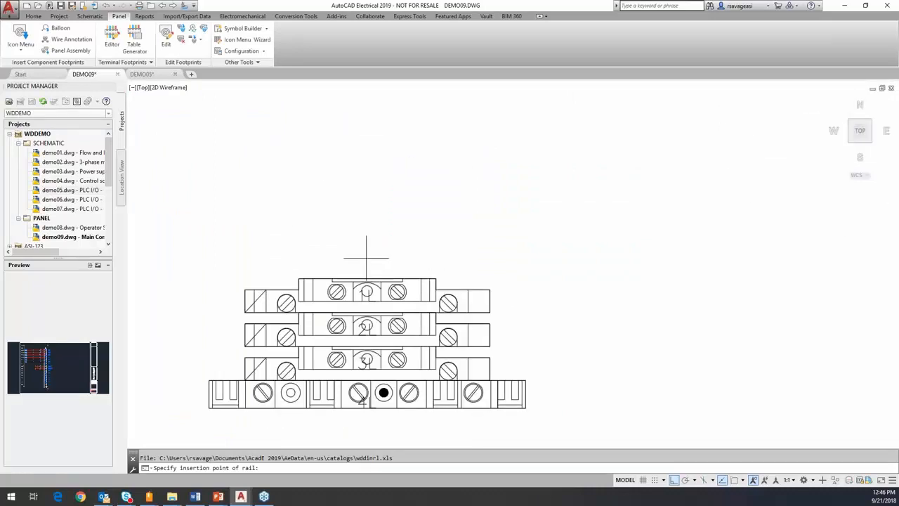
pyautogui.click(366, 258)
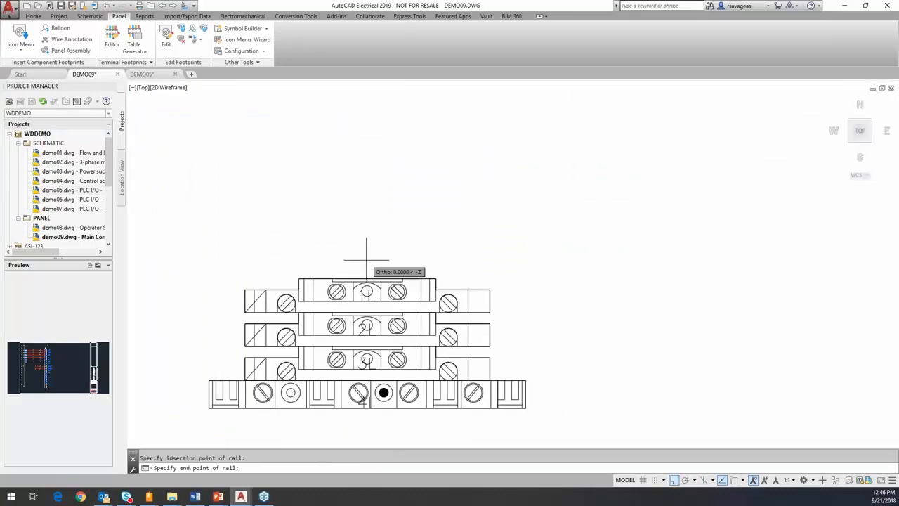
pyautogui.click(359, 433)
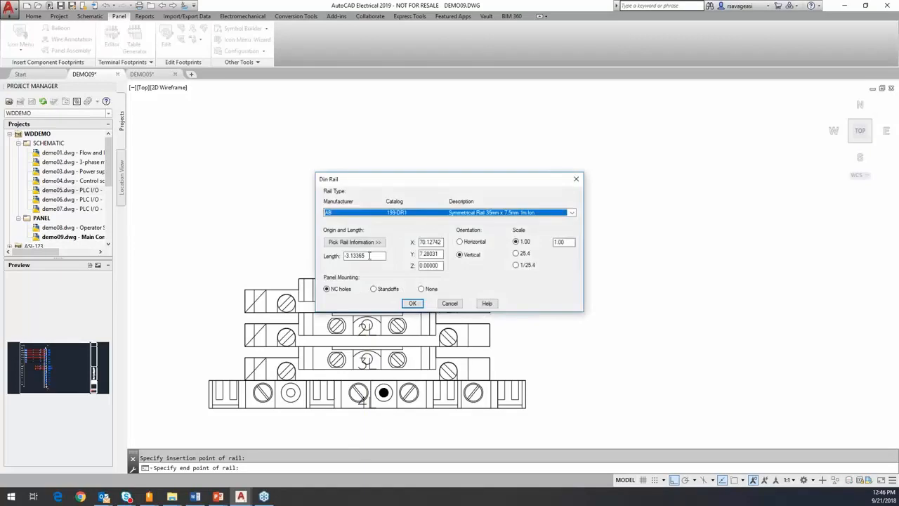
# Insert the vertical DIN rail with NC holes at scale 1.00, accepting the increased length and item number 3
pyautogui.click(412, 303)
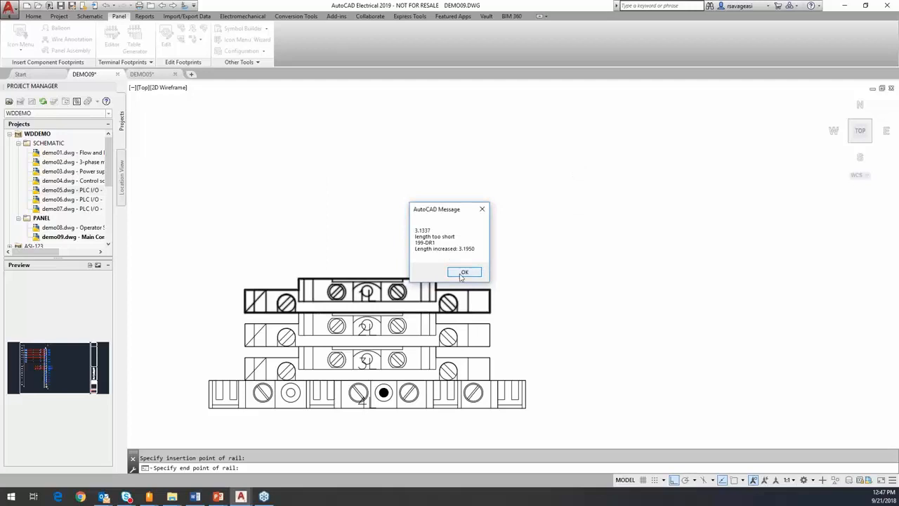
pyautogui.click(463, 272)
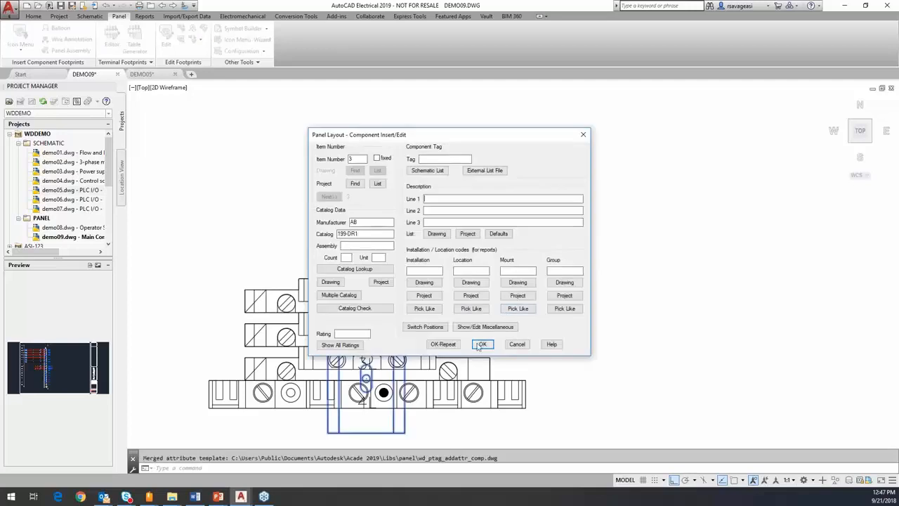
pyautogui.click(482, 344)
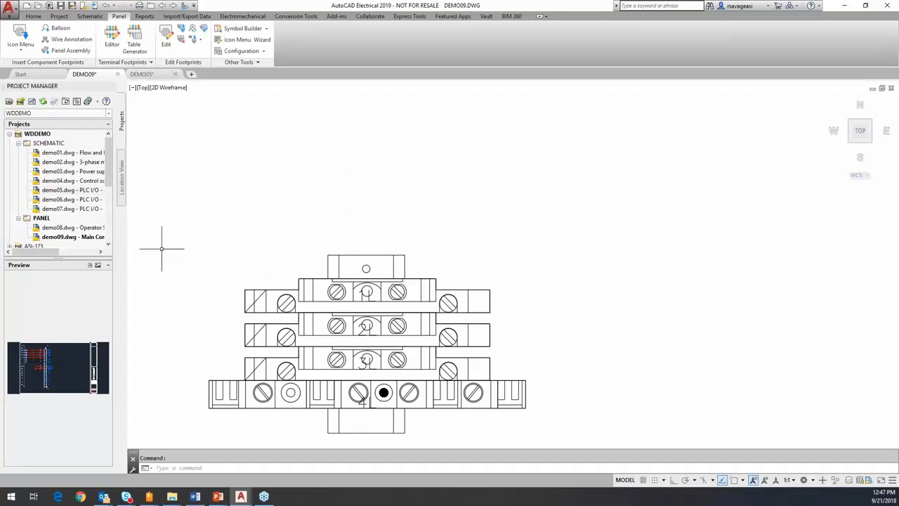
# Switch to the DEMO05 schematic and bring TB2 terminals 3M, 4L and 4M on lines 527 to 529 into view
pyautogui.click(143, 74)
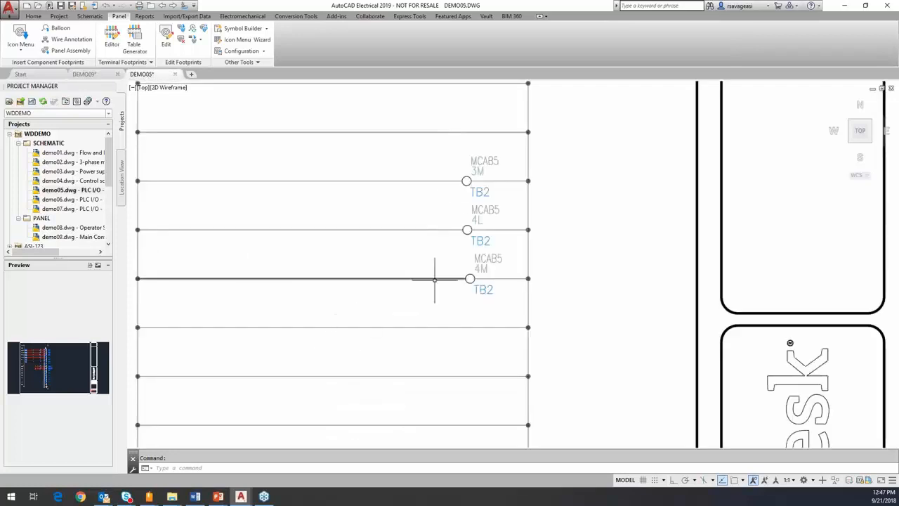
pyautogui.scroll(2, 447, 234)
pyautogui.scroll(-3, 448, 233)
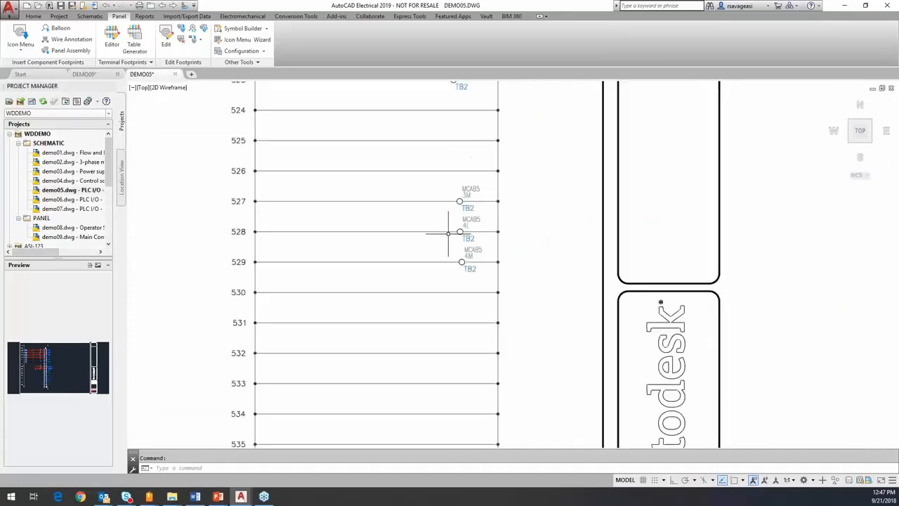
pyautogui.click(83, 19)
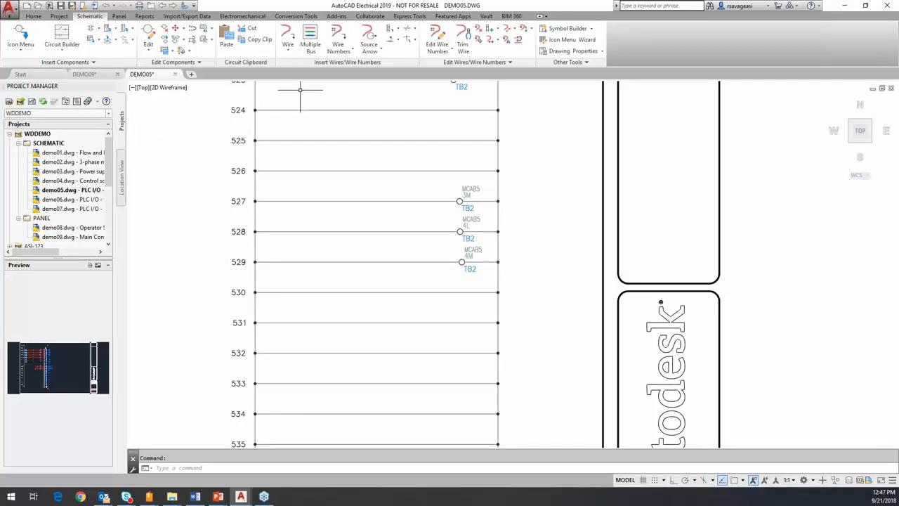
pyautogui.click(200, 64)
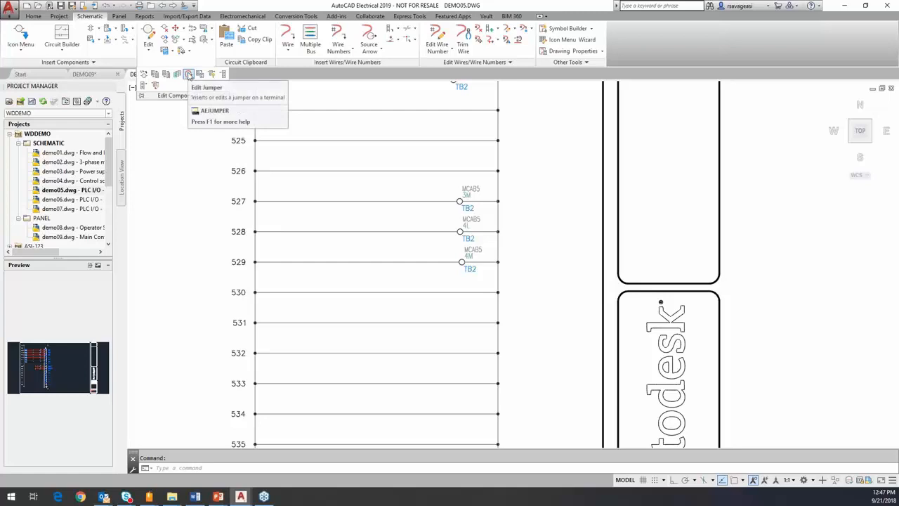
pyautogui.click(93, 63)
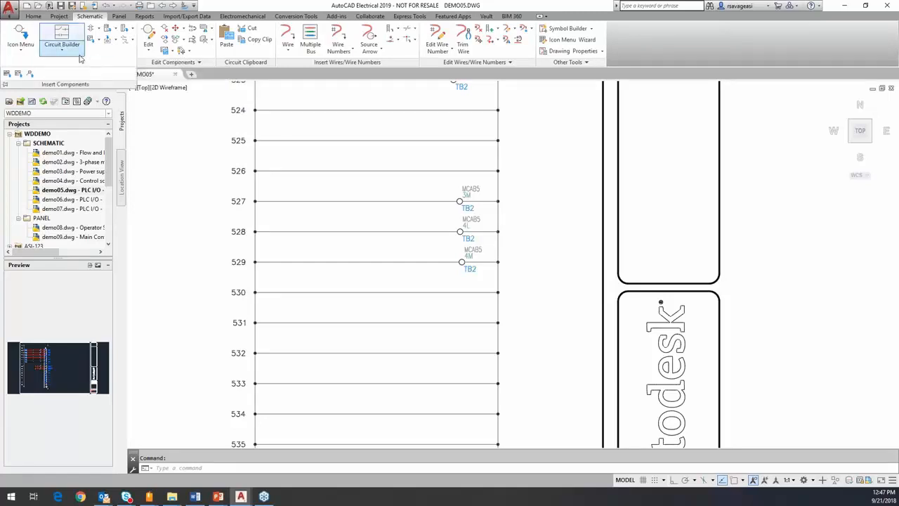
pyautogui.click(62, 47)
pyautogui.click(130, 63)
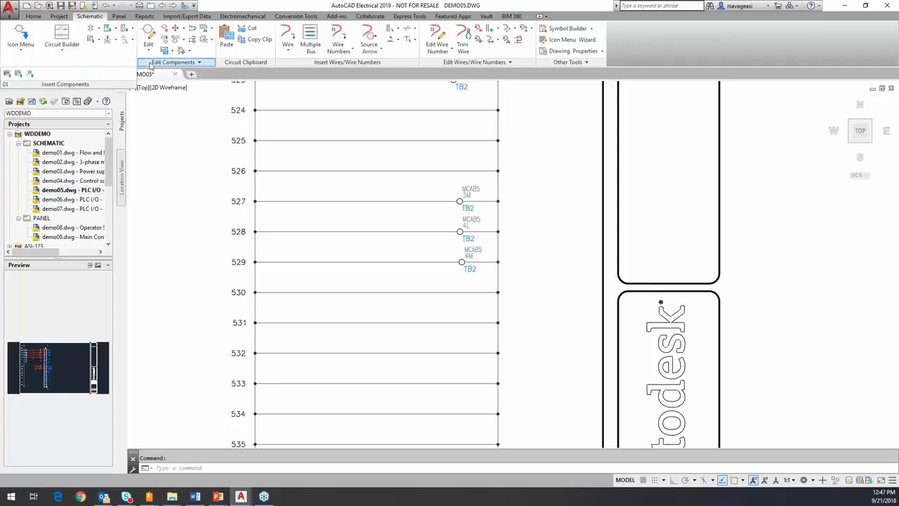
pyautogui.click(184, 63)
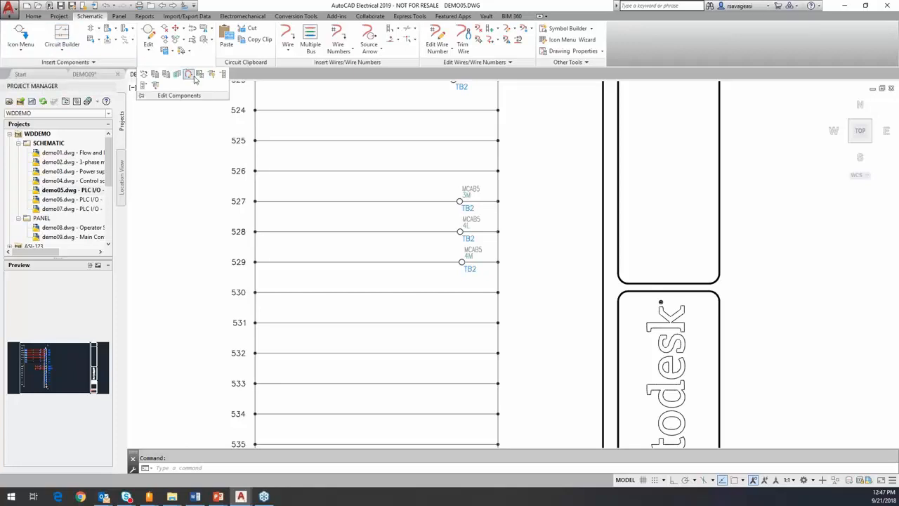
pyautogui.click(188, 76)
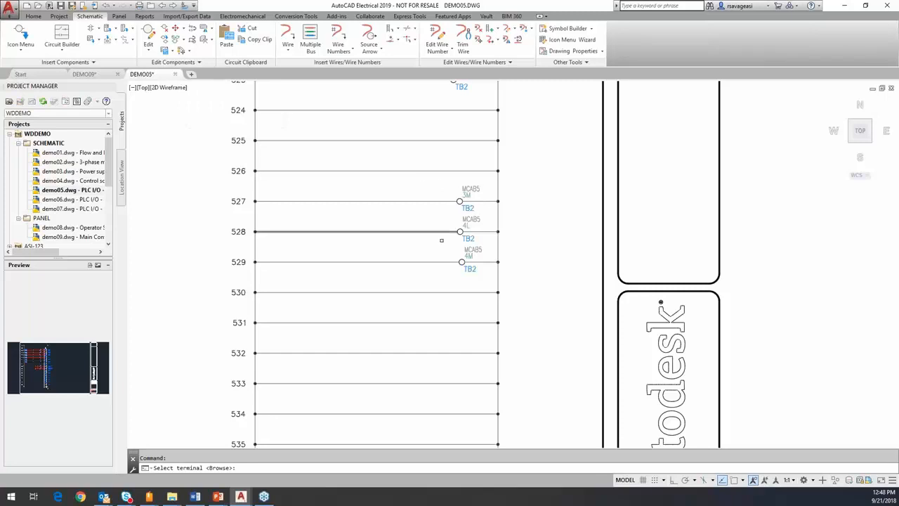
pyautogui.click(462, 262)
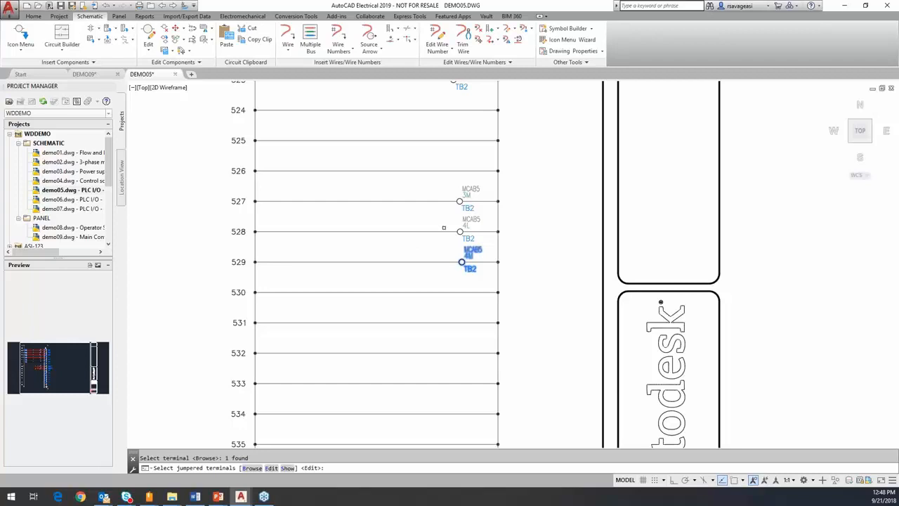
pyautogui.click(475, 224)
pyautogui.click(471, 191)
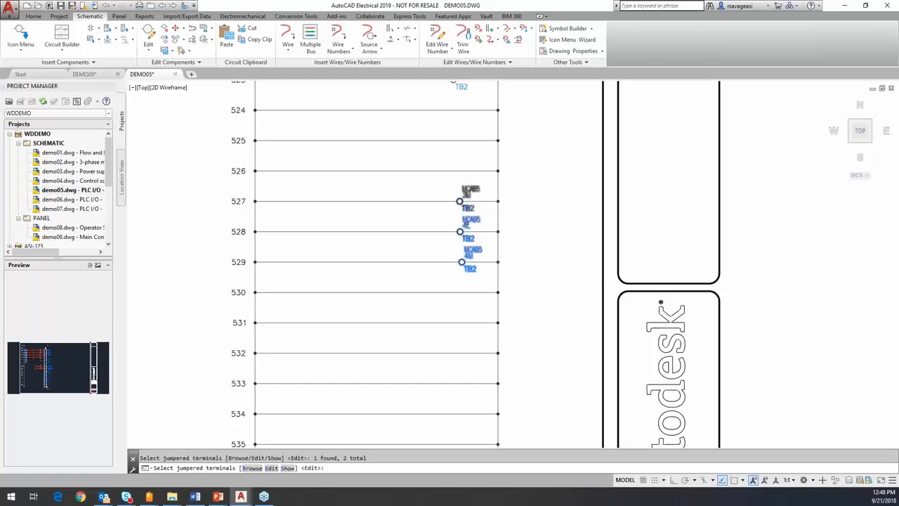
pyautogui.press('Escape')
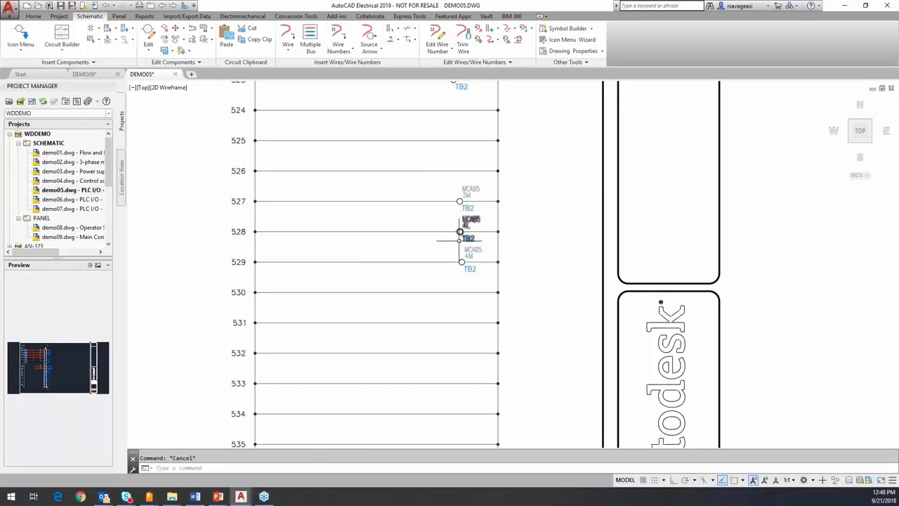
# Jumper TB2 terminal 4M on line 529 to terminal 3M on line 527 with Edit Jumper, skipping 4L
pyautogui.click(184, 61)
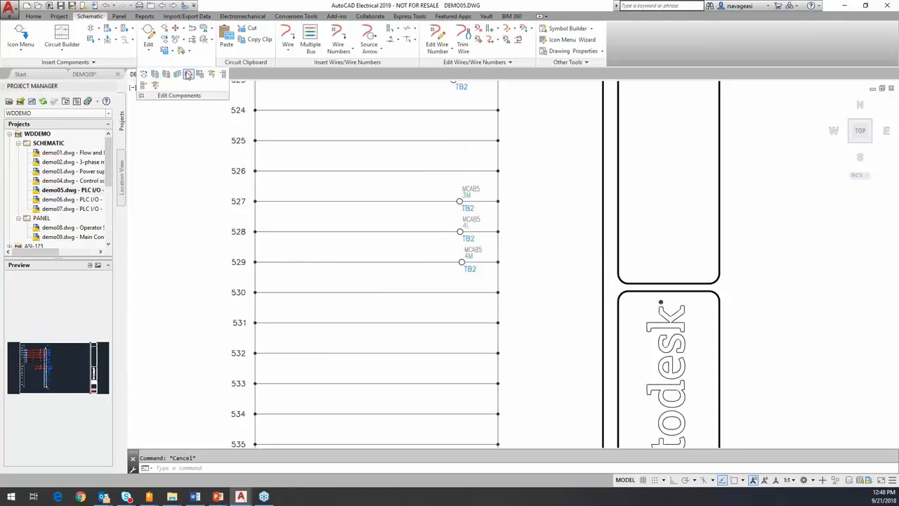
pyautogui.click(188, 75)
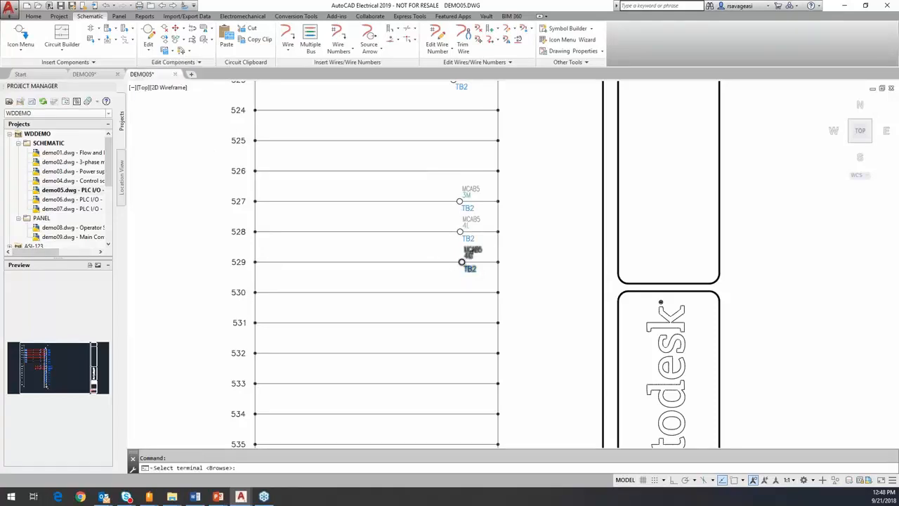
pyautogui.click(462, 262)
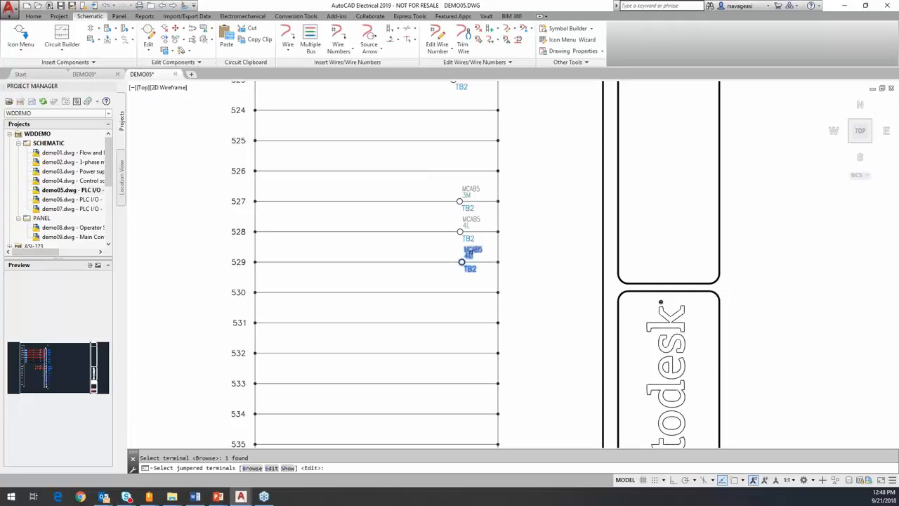
pyautogui.click(463, 198)
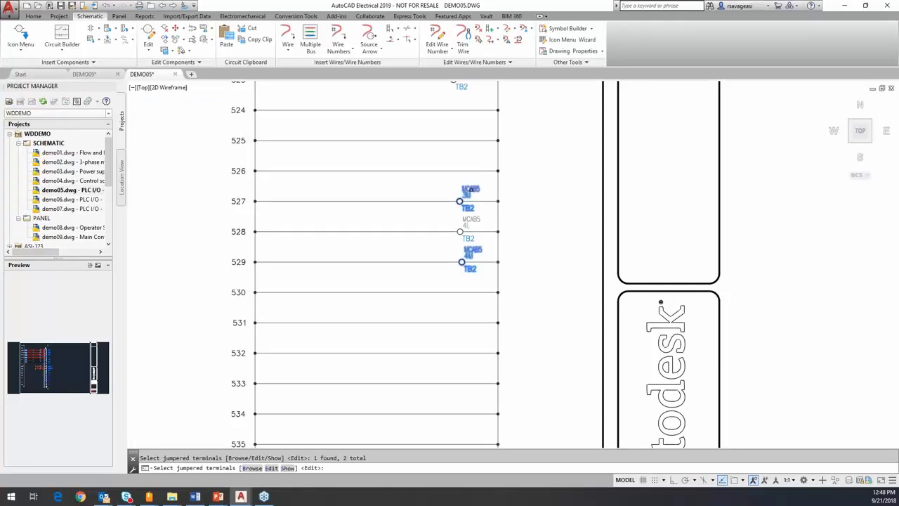
pyautogui.press('Return')
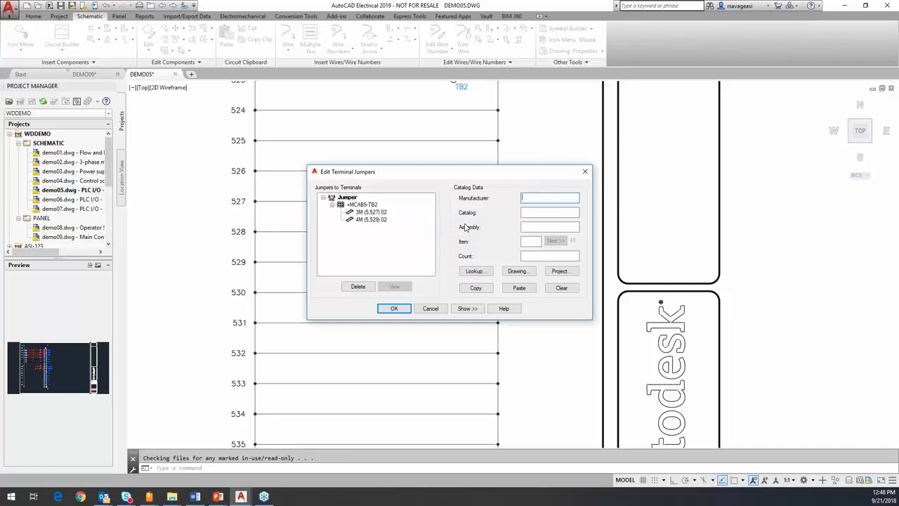
# Assign the AB 1492-N3 plug-in jumper from the catalog to the terminal jumper and accept the jumper edits
pyautogui.click(482, 274)
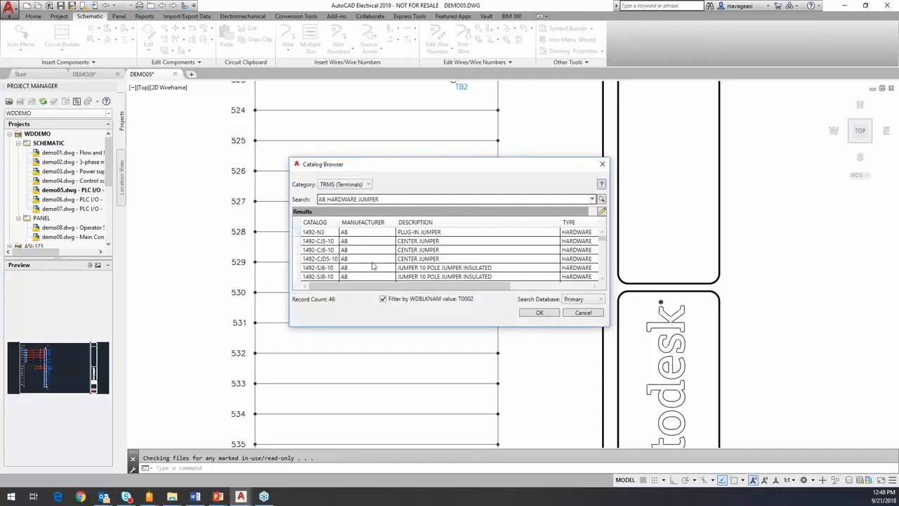
pyautogui.click(309, 234)
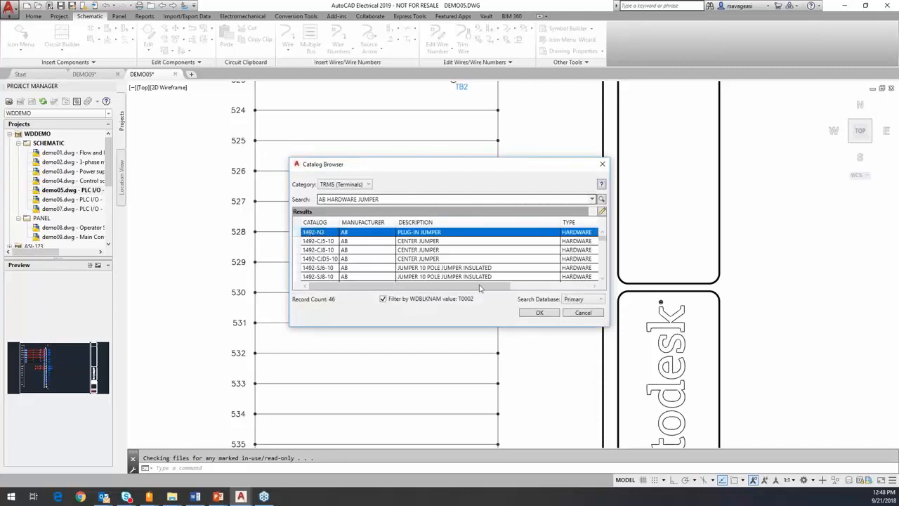
pyautogui.click(539, 313)
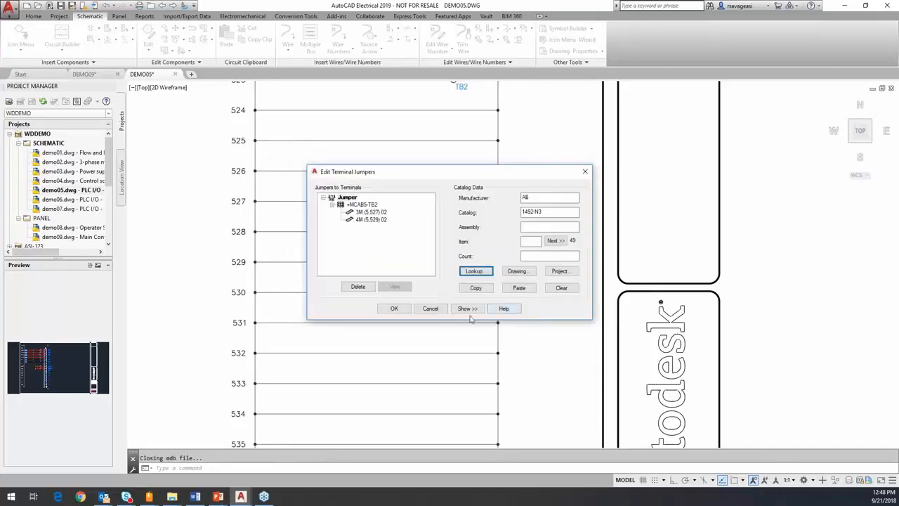
pyautogui.click(390, 309)
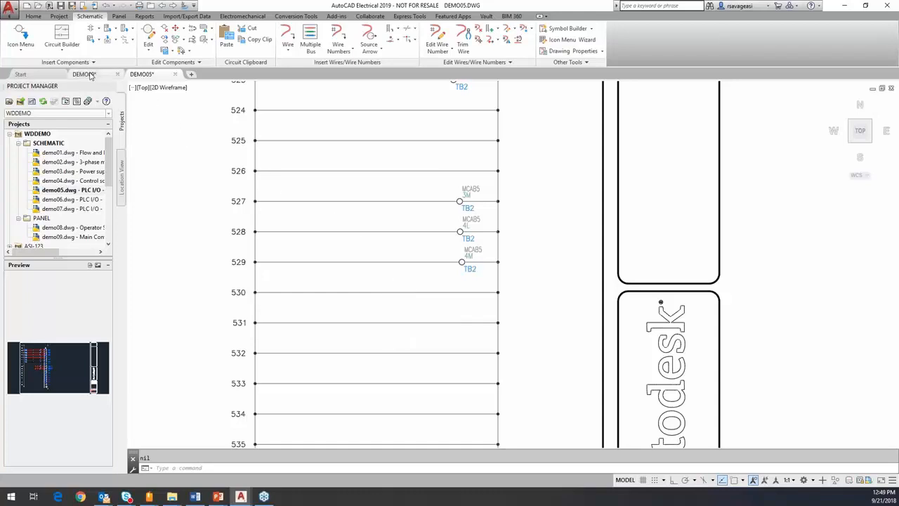
# Return to the DEMO09 panel drawing, save it, and open strip TB2 of MCAB5 in the Terminal Strip Editor
pyautogui.click(86, 74)
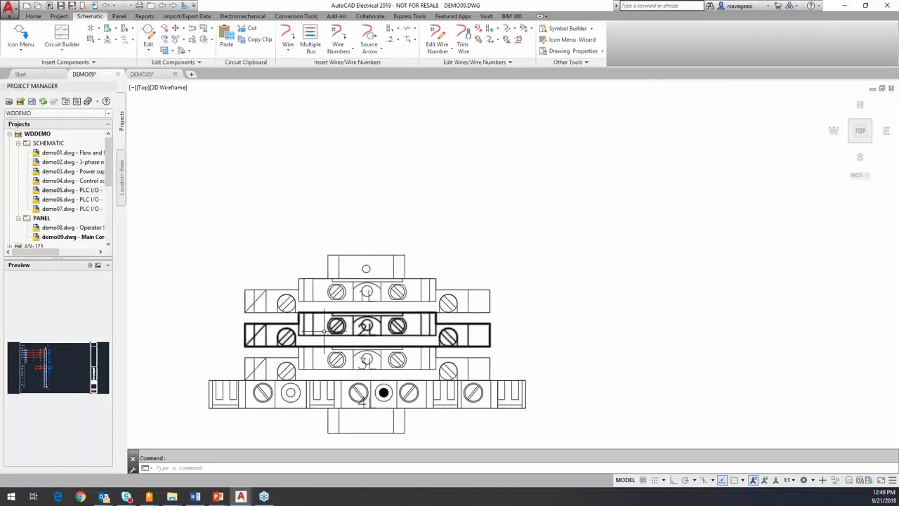
pyautogui.scroll(-4, 246, 255)
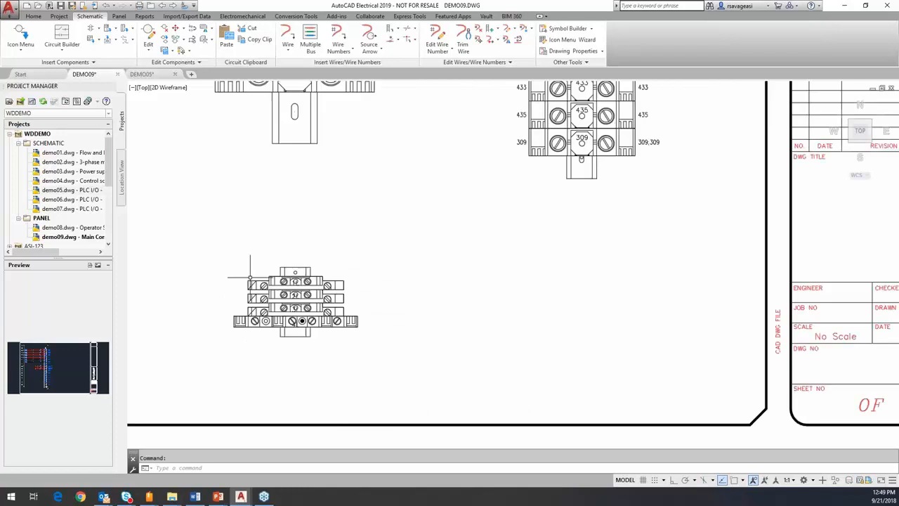
pyautogui.click(119, 16)
pyautogui.click(113, 36)
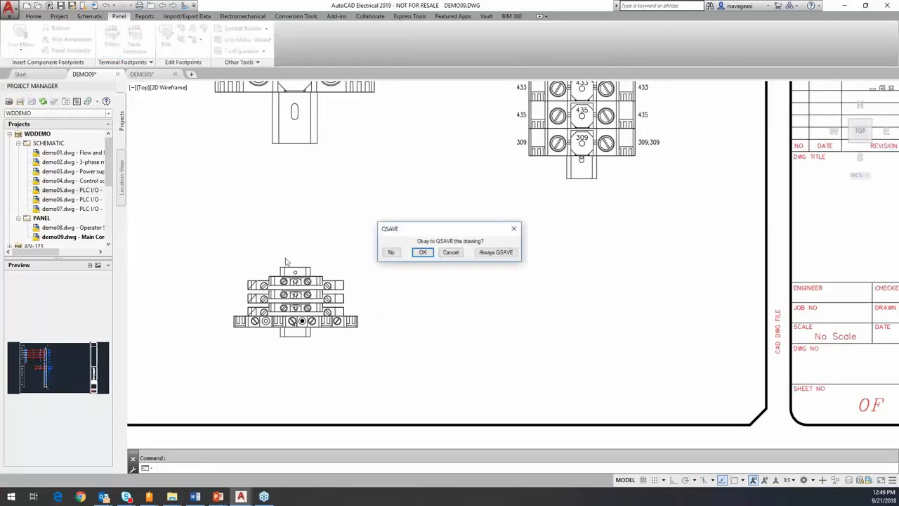
pyautogui.click(422, 252)
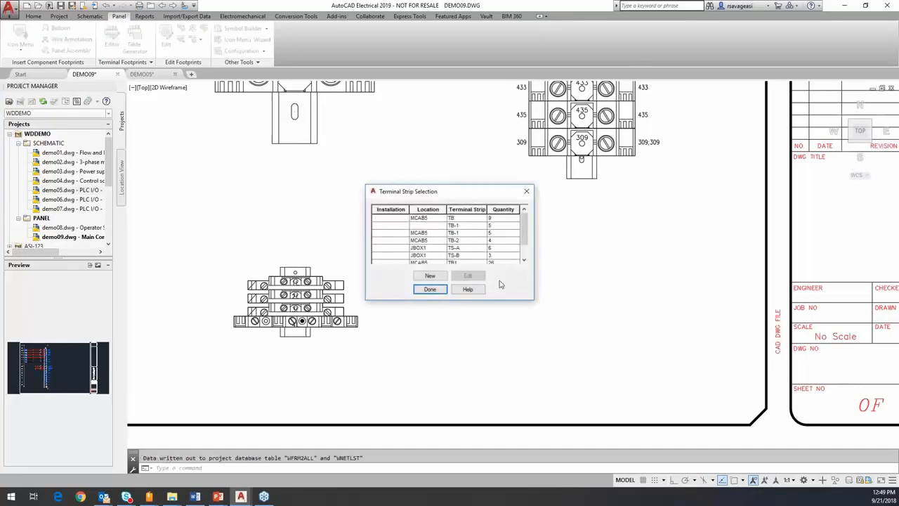
pyautogui.scroll(-1, 510, 239)
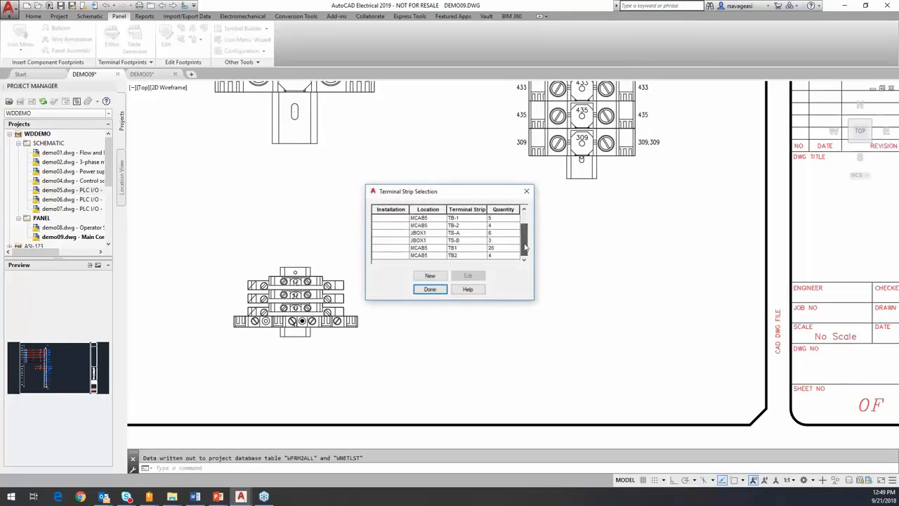
pyautogui.click(425, 256)
pyautogui.click(469, 276)
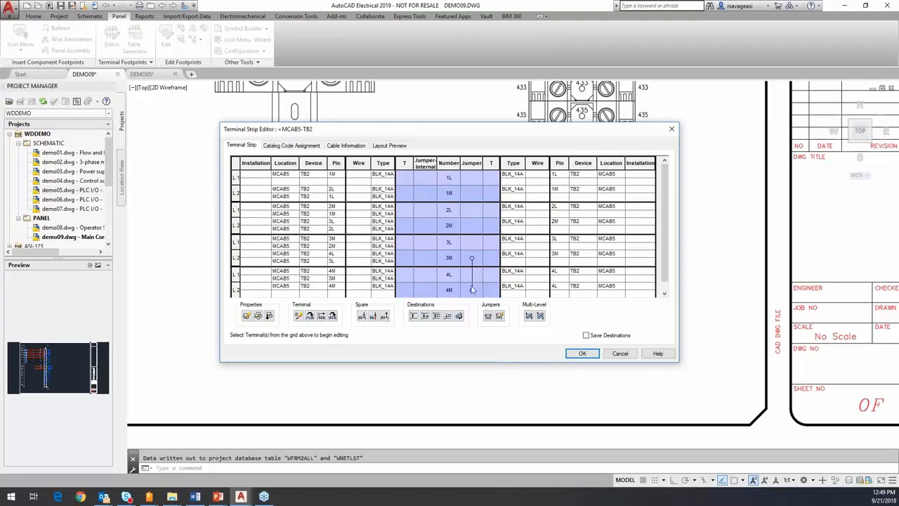
# Set the TB2 layout to a jumper chart table object and update its preview
pyautogui.click(381, 146)
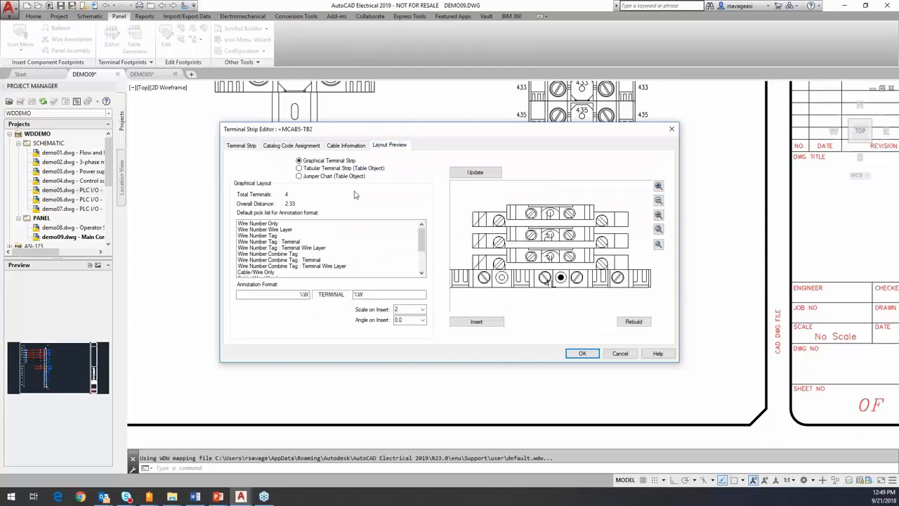
pyautogui.click(478, 174)
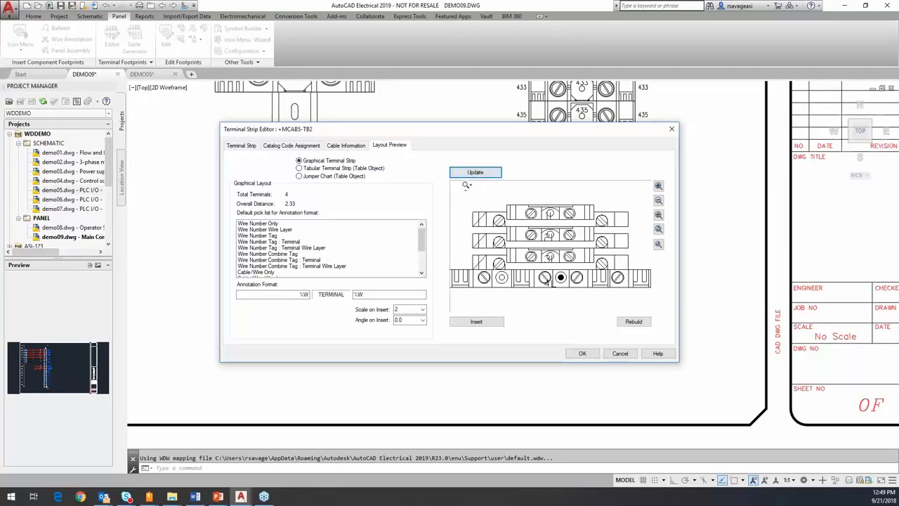
pyautogui.click(299, 177)
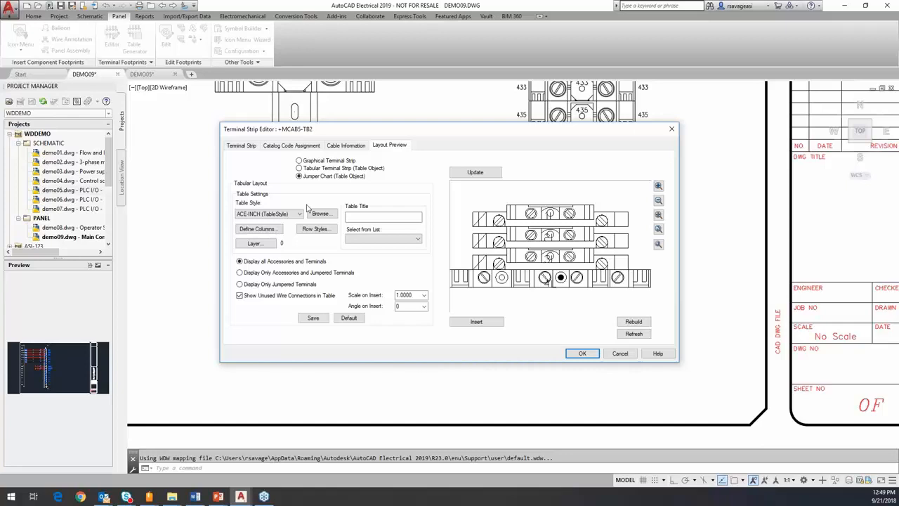
pyautogui.click(482, 176)
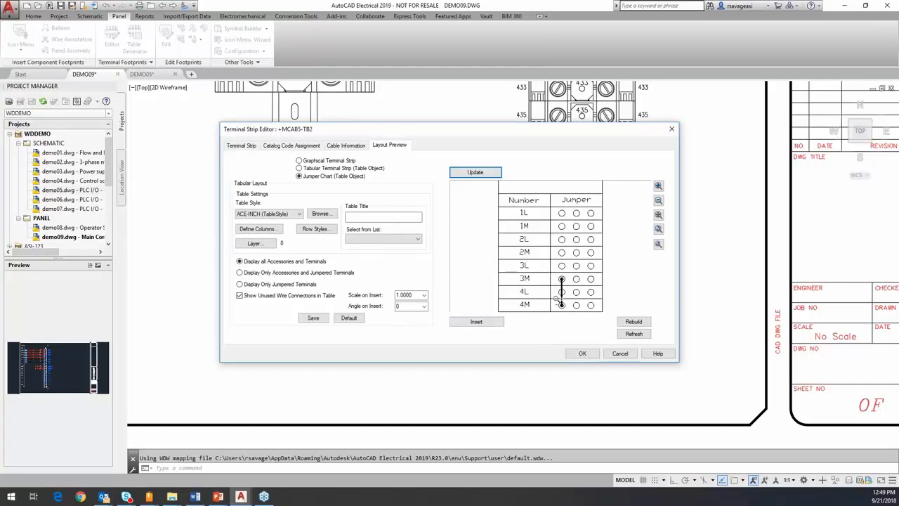
# Insert the jumper chart at scale 1 to the right of the TB2 strip and finish the terminal strip editing
pyautogui.click(476, 322)
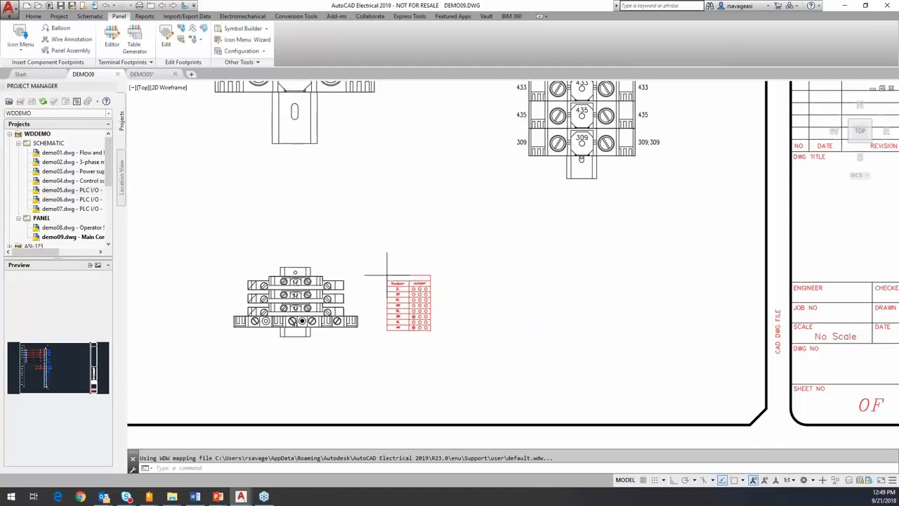
pyautogui.click(387, 277)
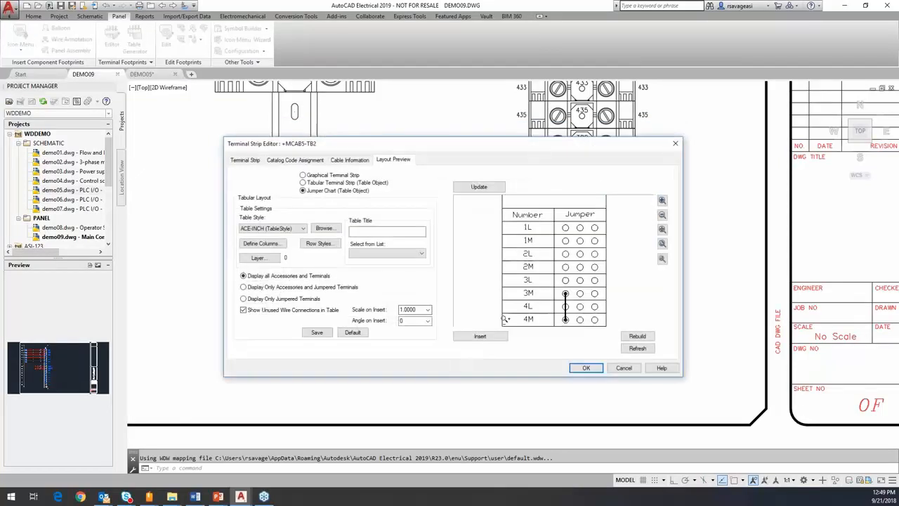
pyautogui.click(588, 368)
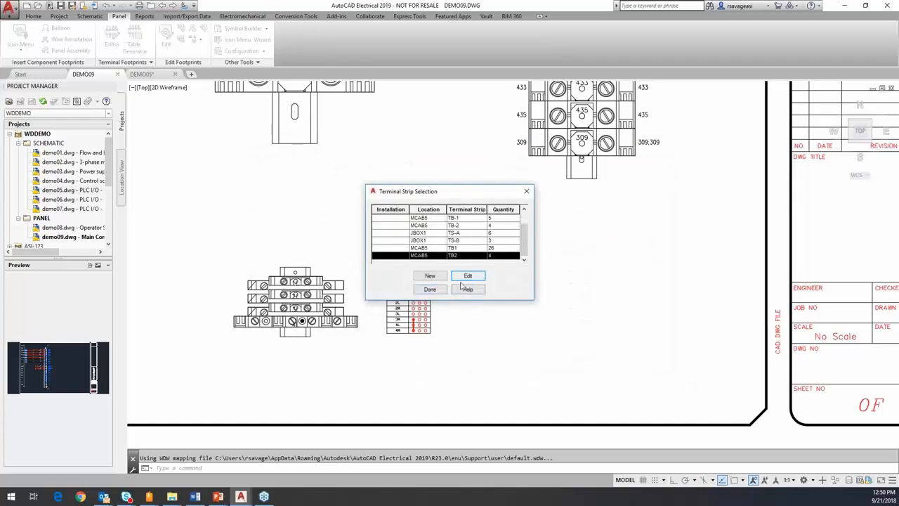
pyautogui.click(430, 289)
pyautogui.scroll(6, 413, 315)
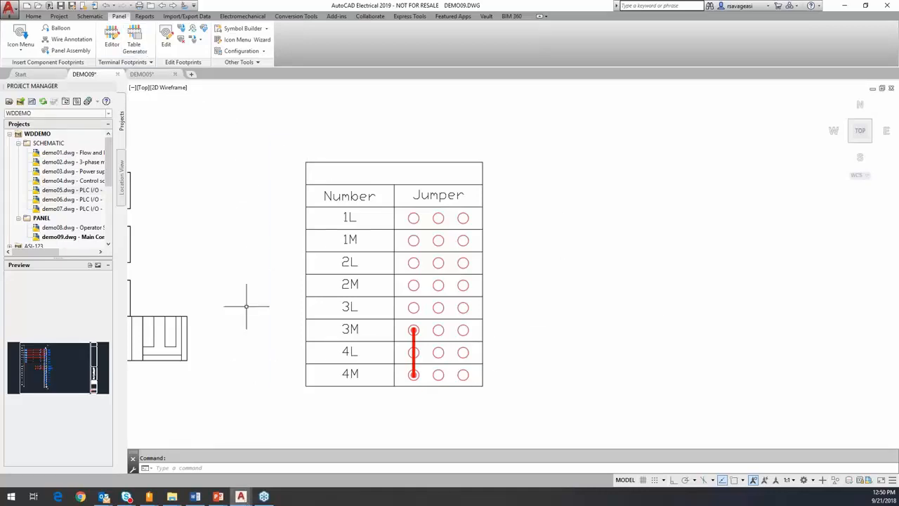
# In the DEMO05 schematic, draw a wire from TB2 terminal 3M on rung 527 to terminal 4M on rung 529
pyautogui.click(145, 75)
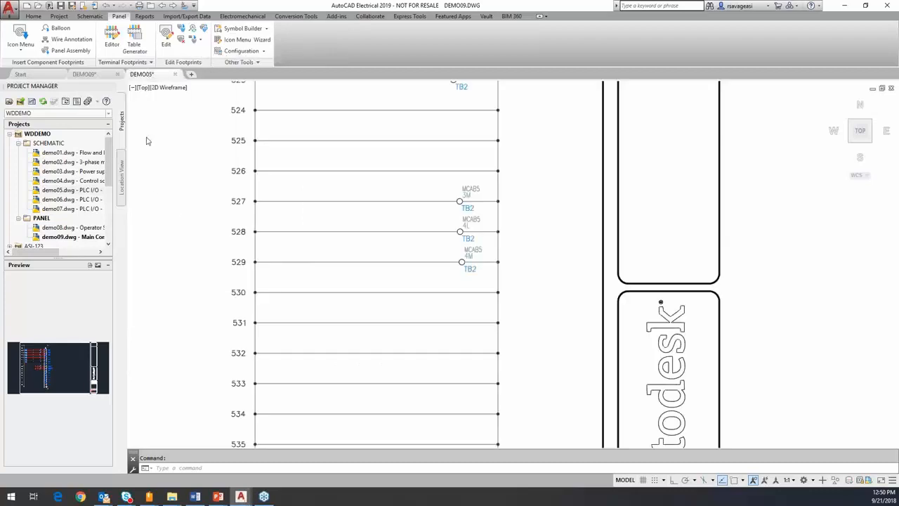
pyautogui.scroll(-4, 467, 261)
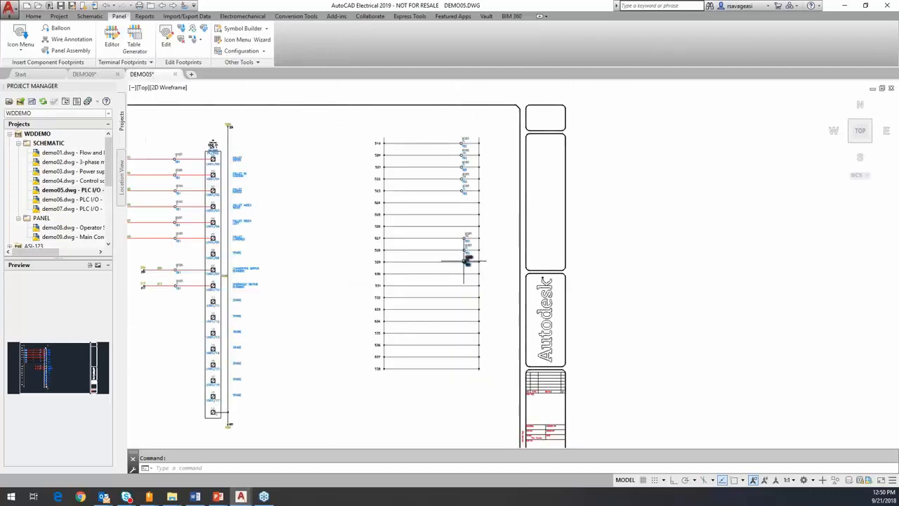
pyautogui.scroll(4, 465, 261)
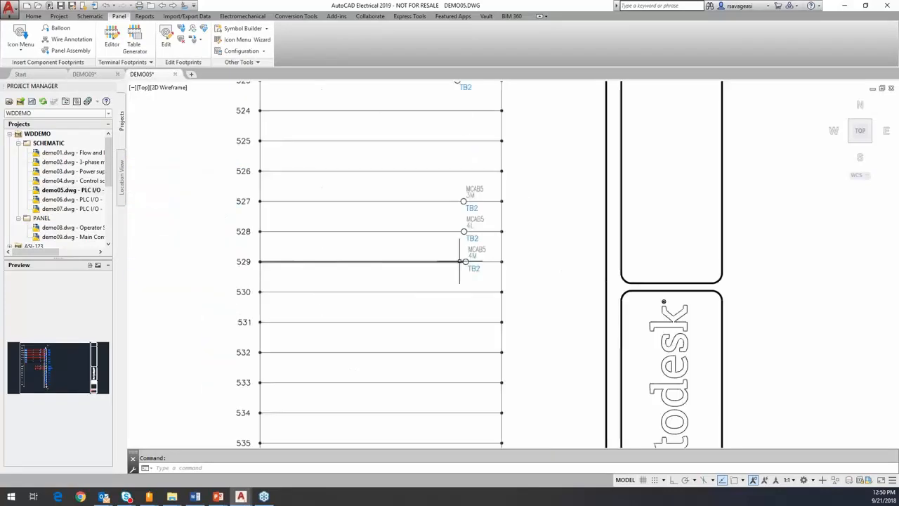
pyautogui.click(83, 16)
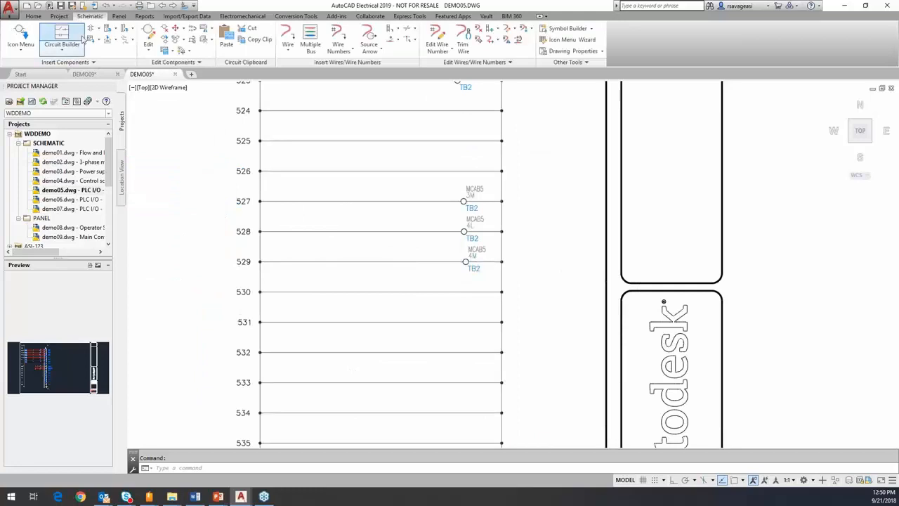
pyautogui.click(288, 38)
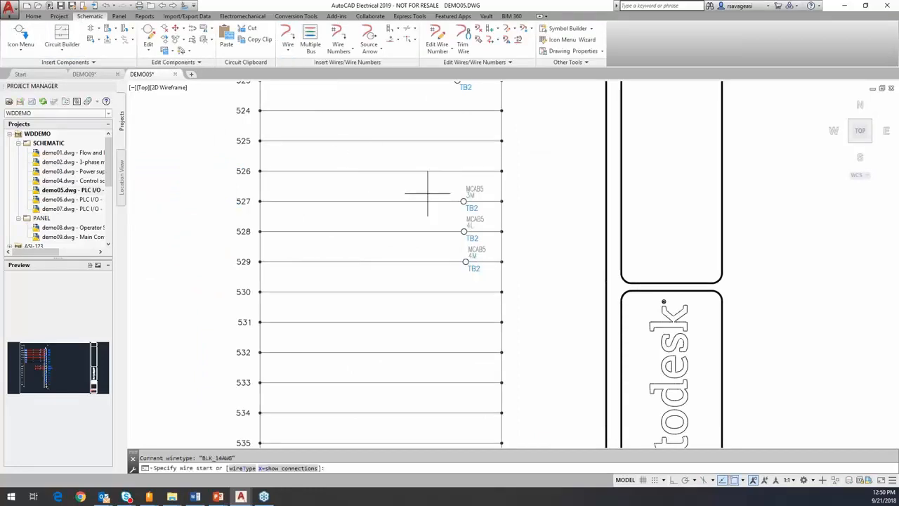
pyautogui.click(464, 202)
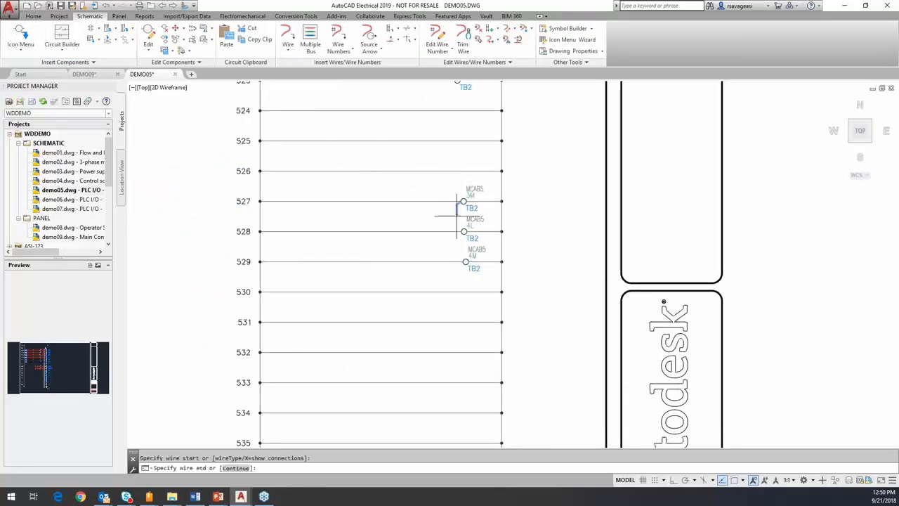
pyautogui.click(464, 262)
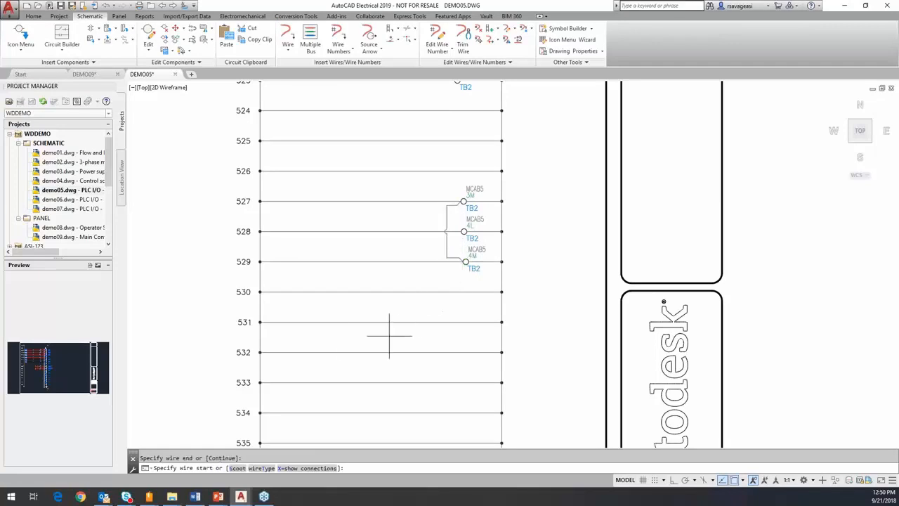